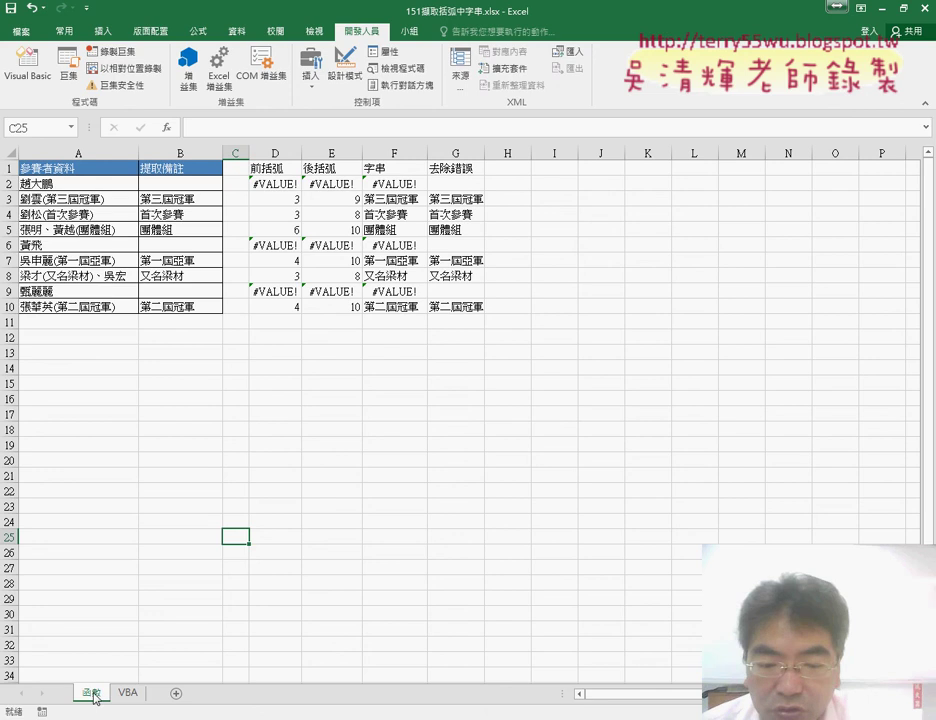
Step: Duplicate the 函數 sheet as 函數 (2), look over its columns D–G, then return to the VBA sheet
mouse_move(95, 697)
mouse_down()
mouse_move(135, 683)
mouse_move(130, 700)
mouse_up()
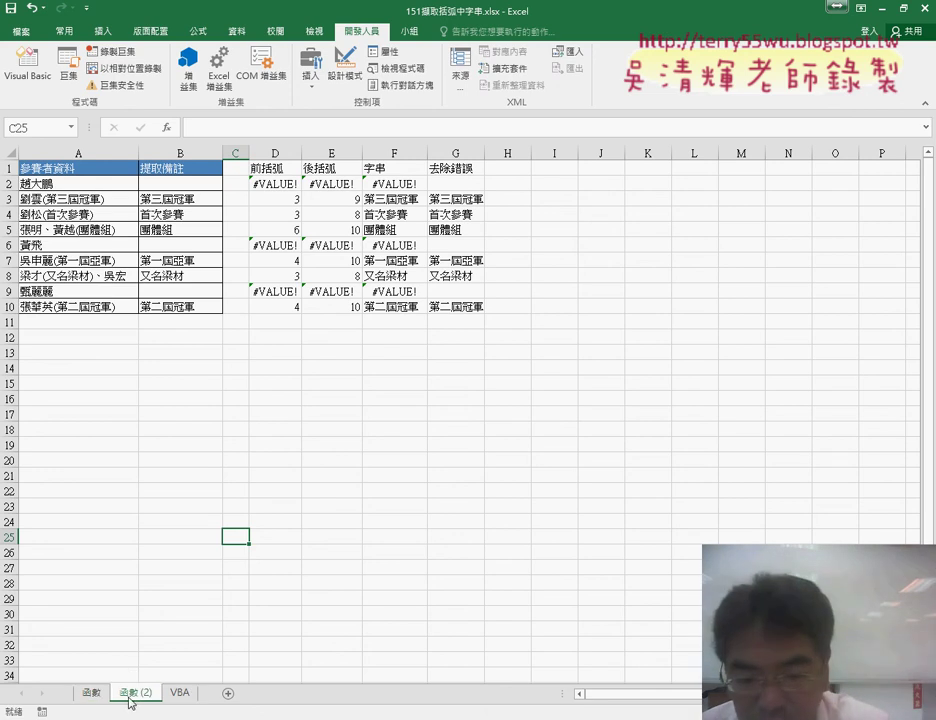
double_click(133, 693)
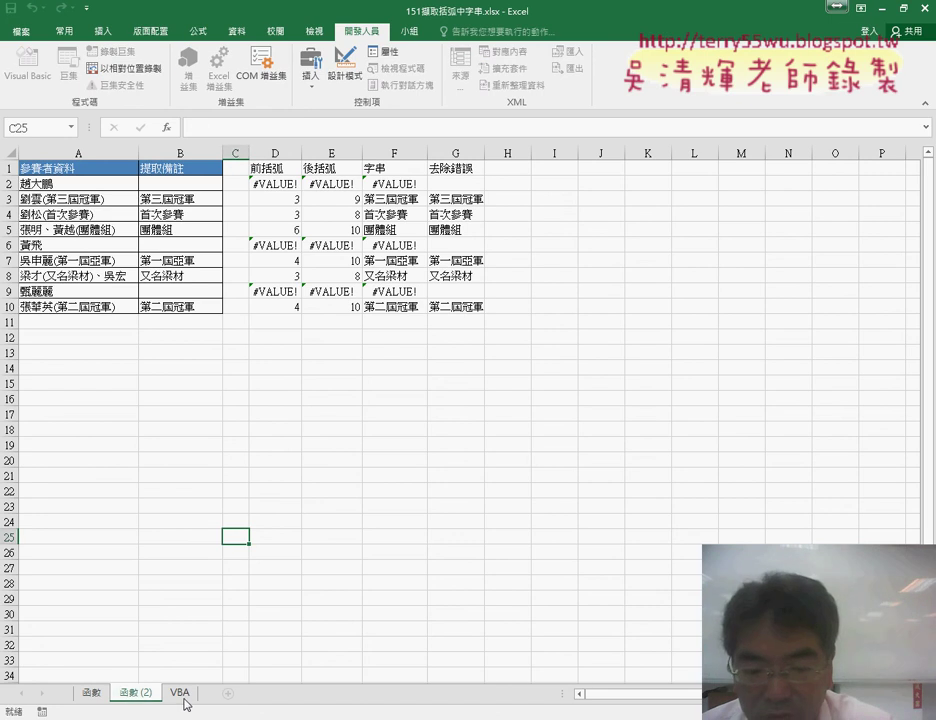
click(181, 694)
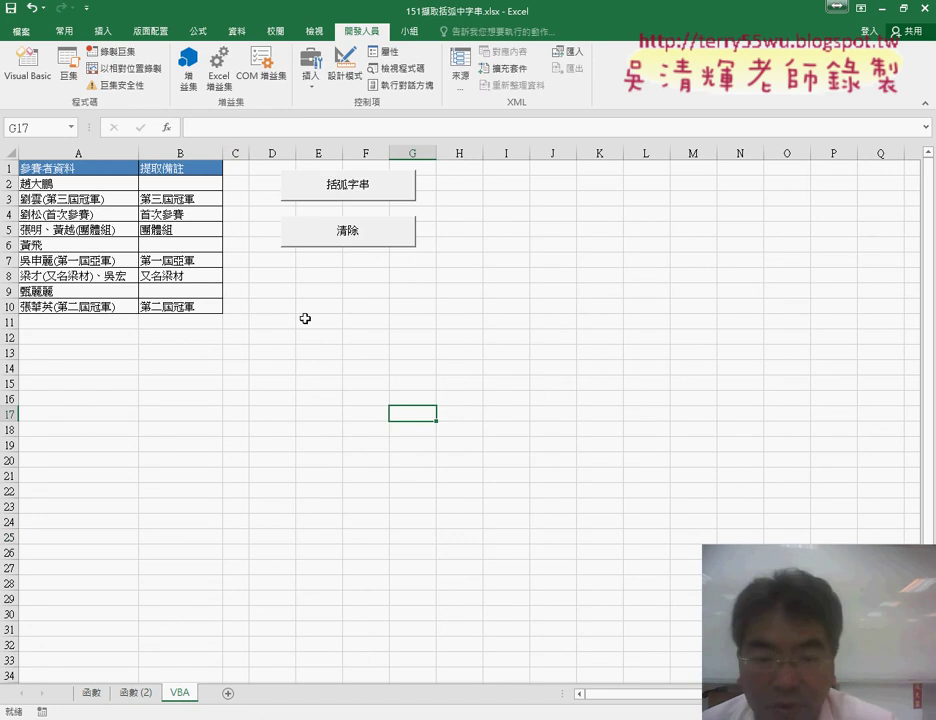
click(130, 692)
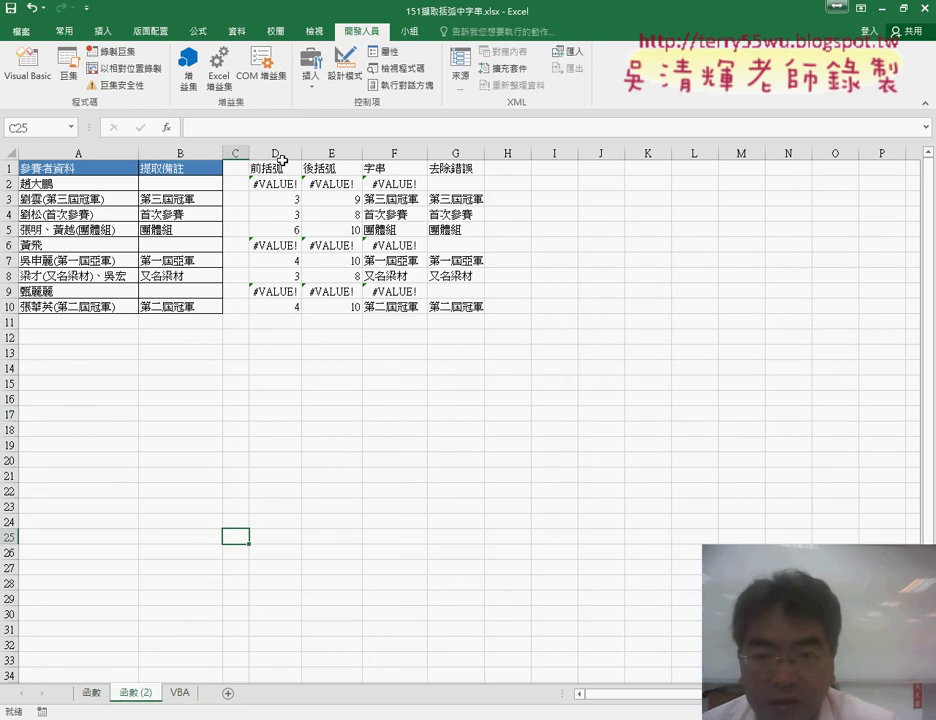
drag(280, 153, 458, 153)
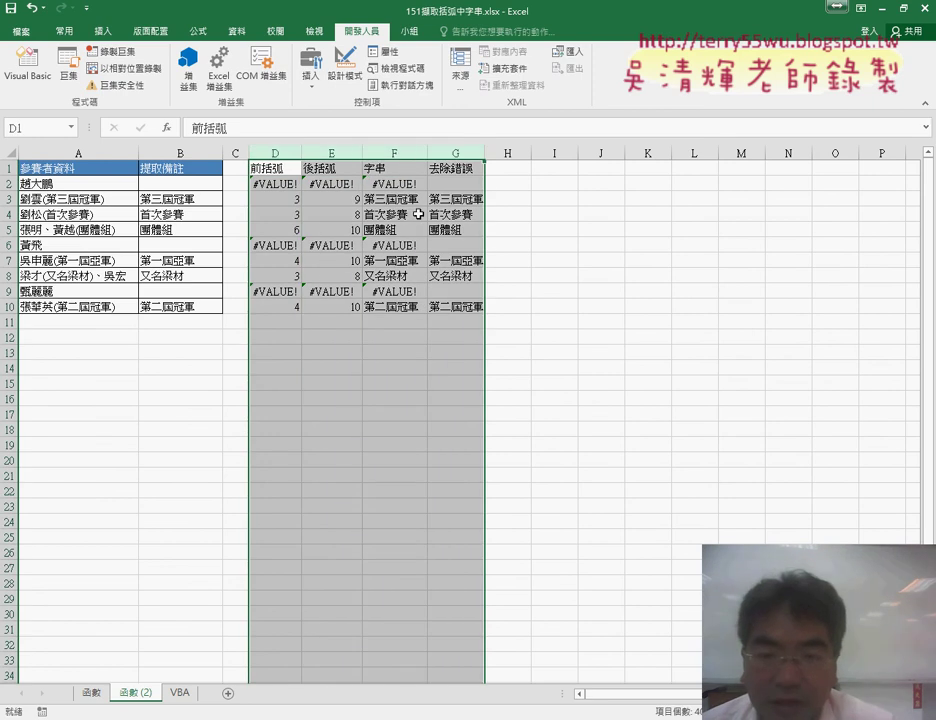
click(182, 694)
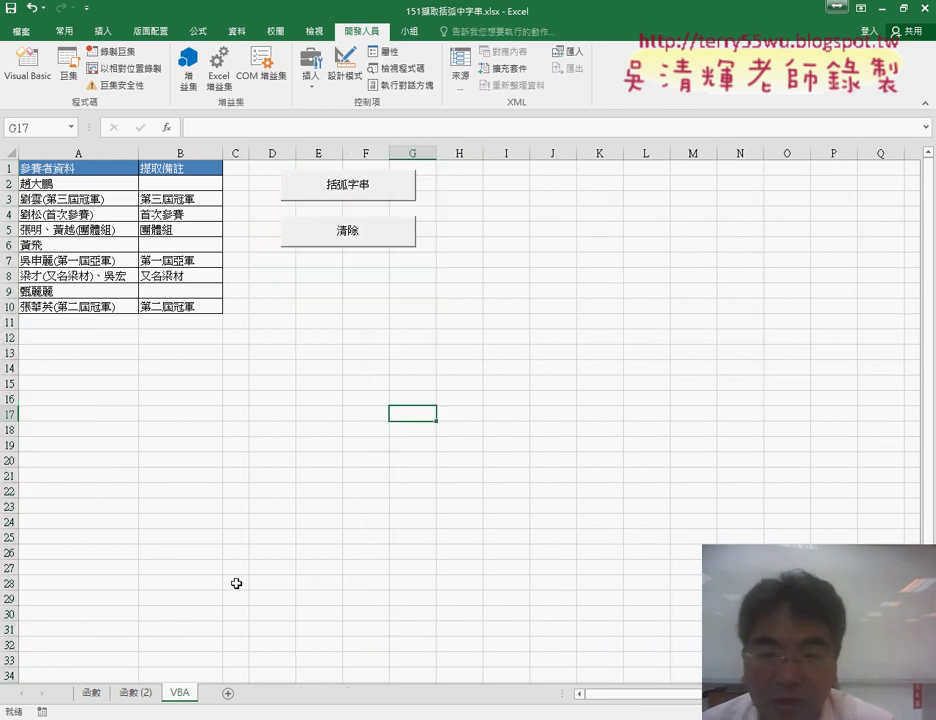
Step: Test the 括弧字串 and 清除 buttons alternately, ending with column B cleared
click(332, 236)
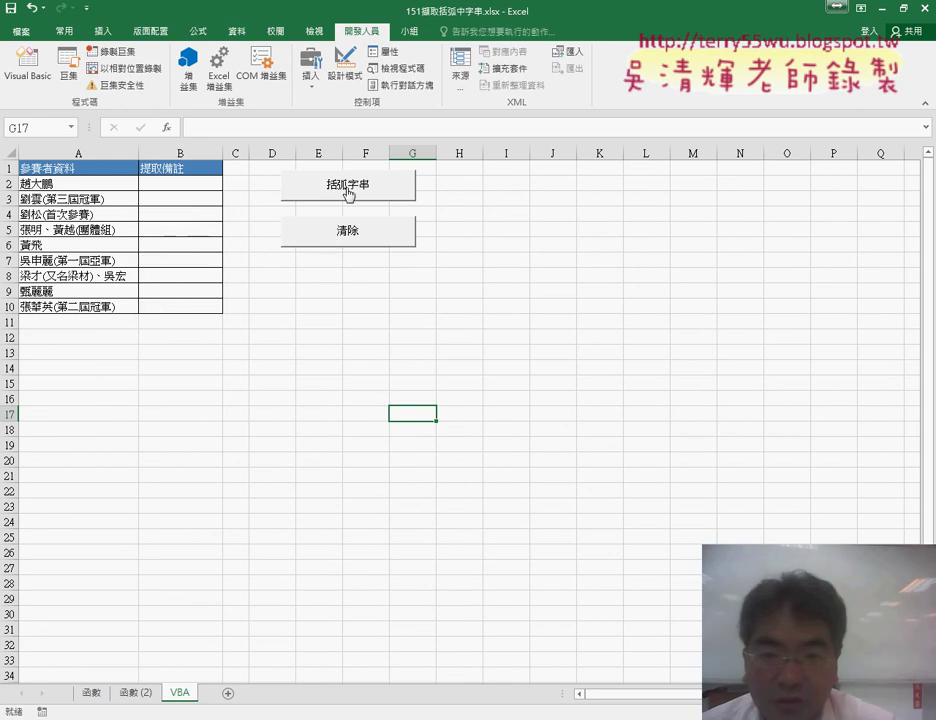
click(349, 194)
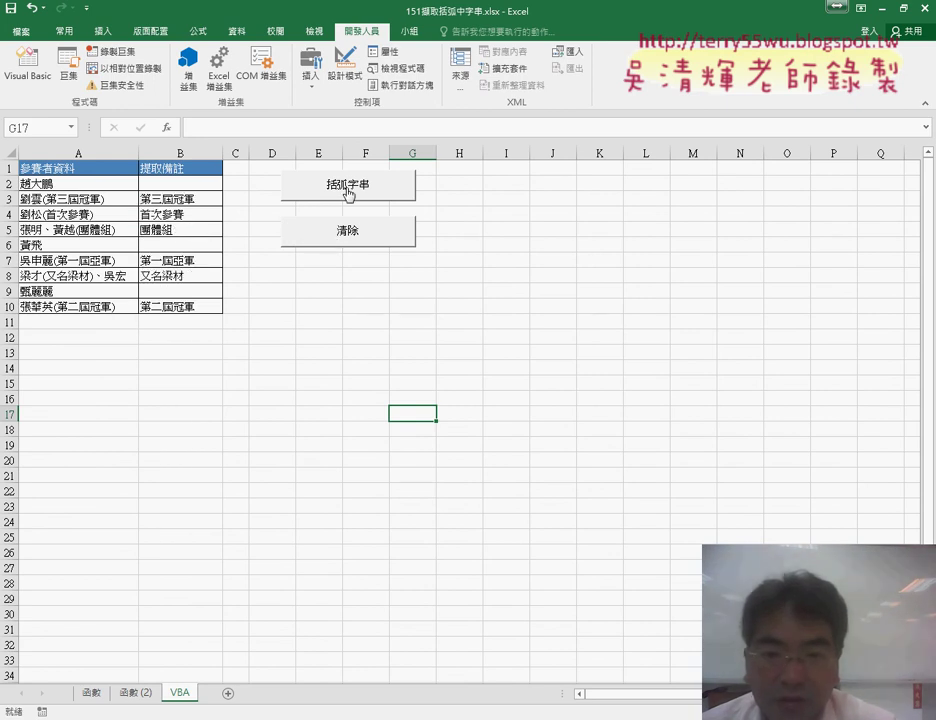
click(348, 238)
click(350, 192)
click(345, 228)
click(203, 185)
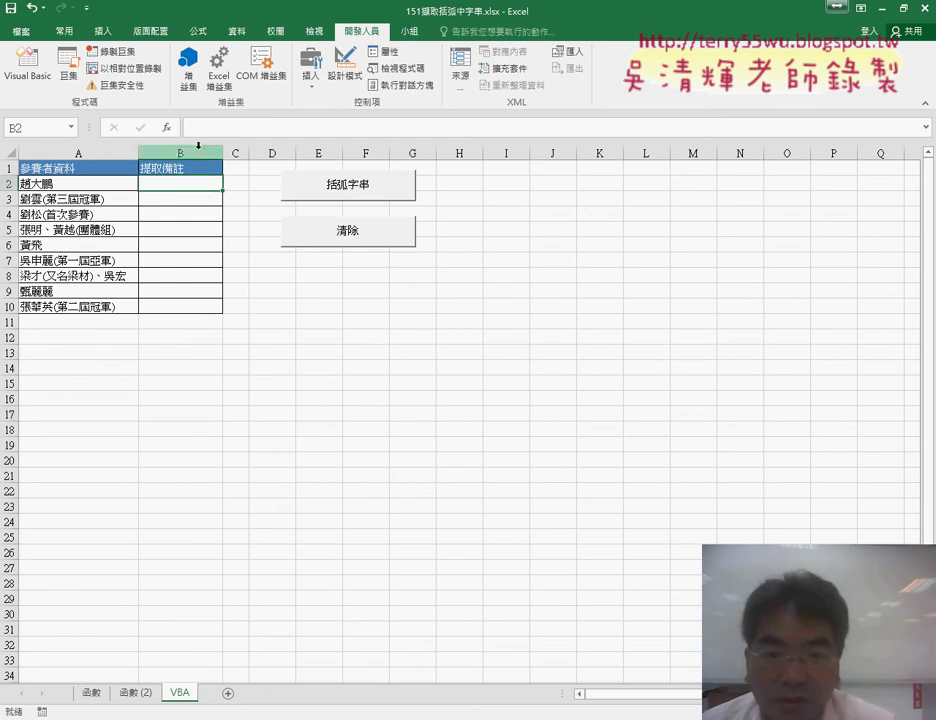
click(338, 195)
click(342, 233)
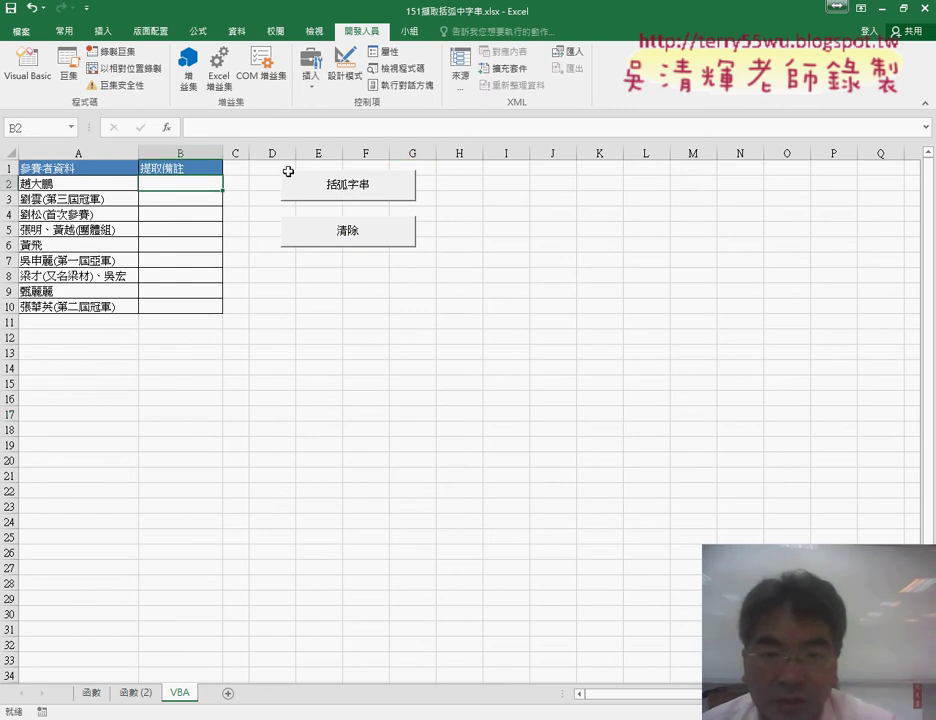
click(168, 128)
Step: Enter the user-defined 括弧字串函數(A2) formula in B2 and fill it down to B10
drag(359, 214, 418, 111)
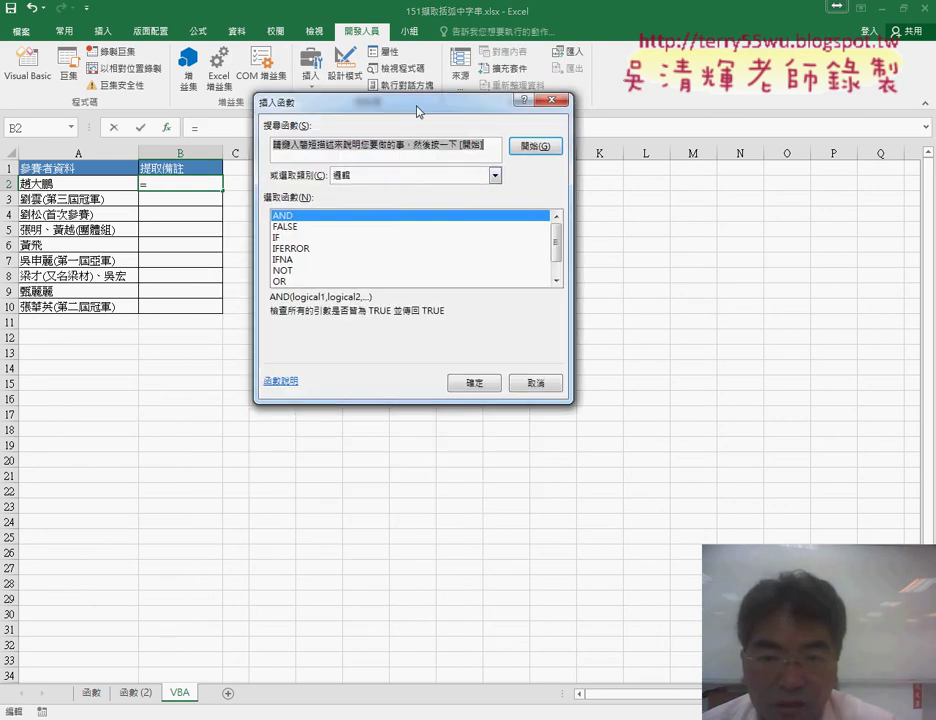
click(405, 176)
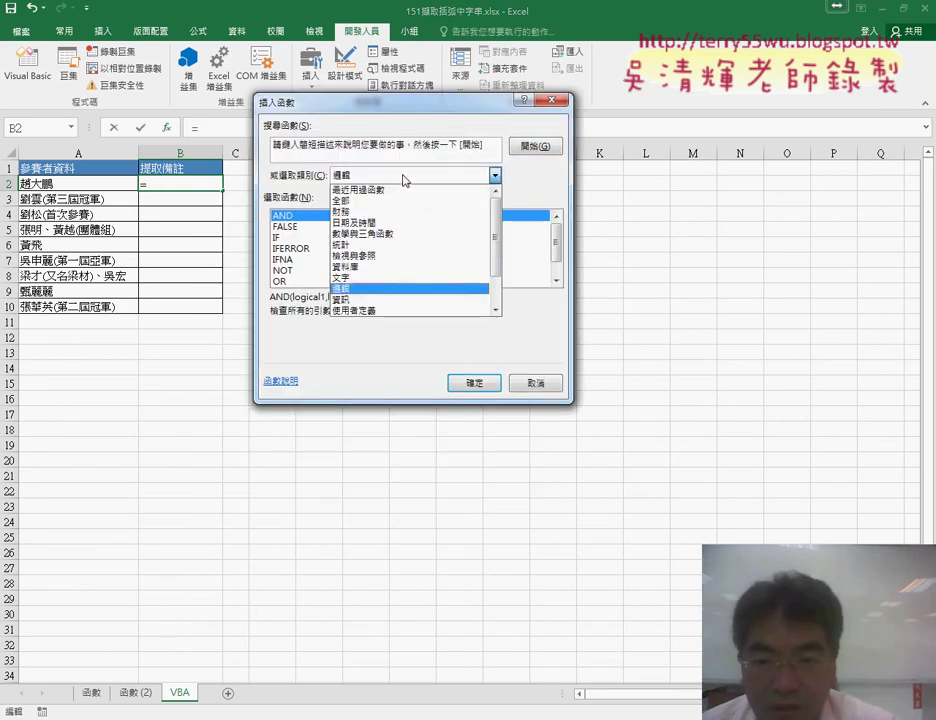
click(378, 312)
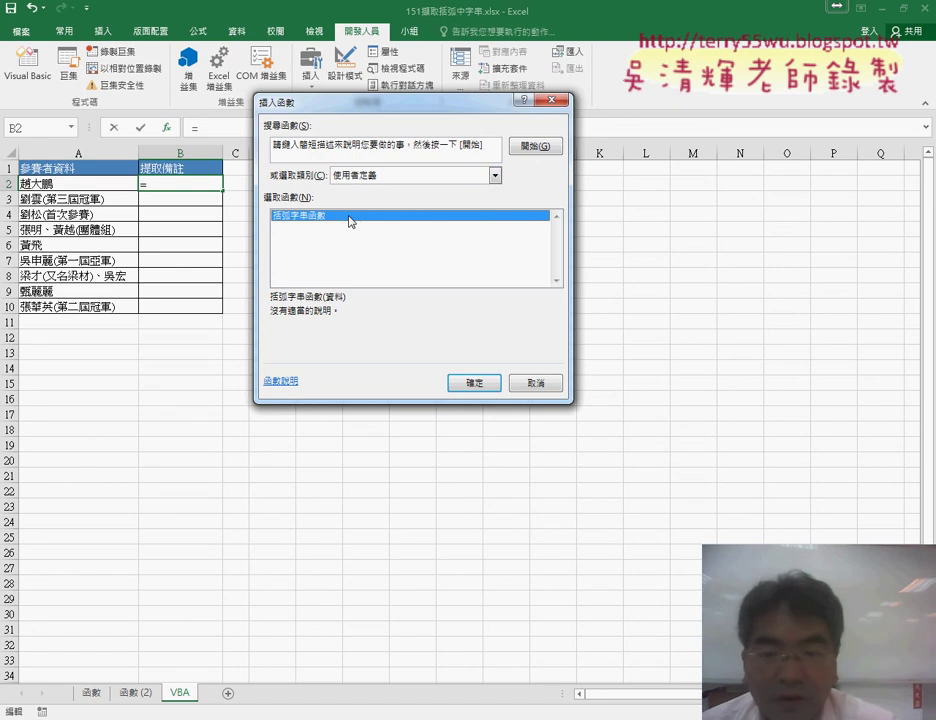
click(468, 383)
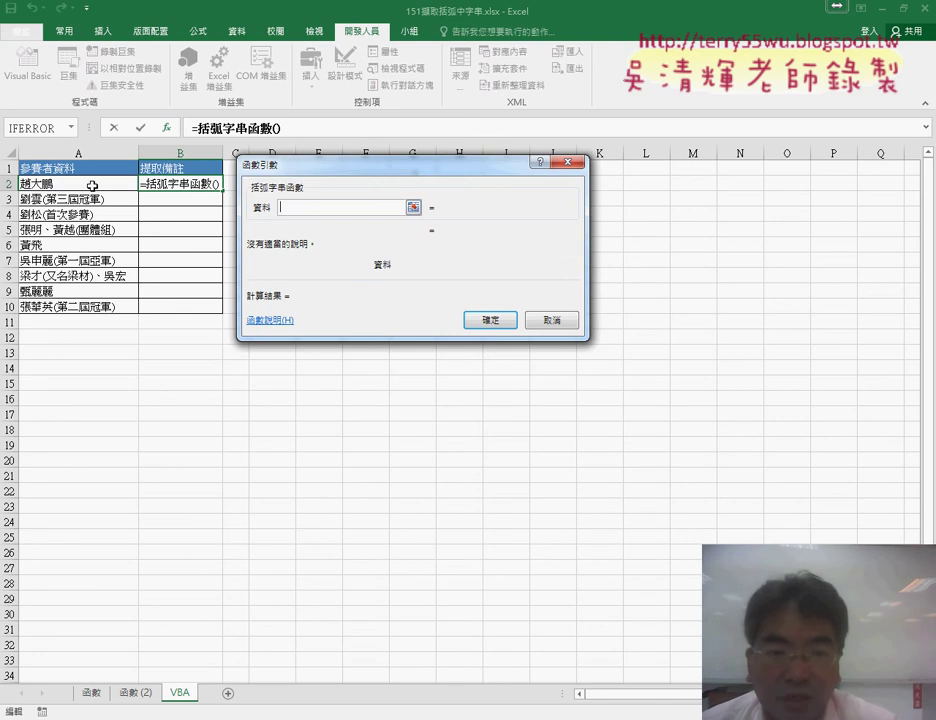
click(92, 186)
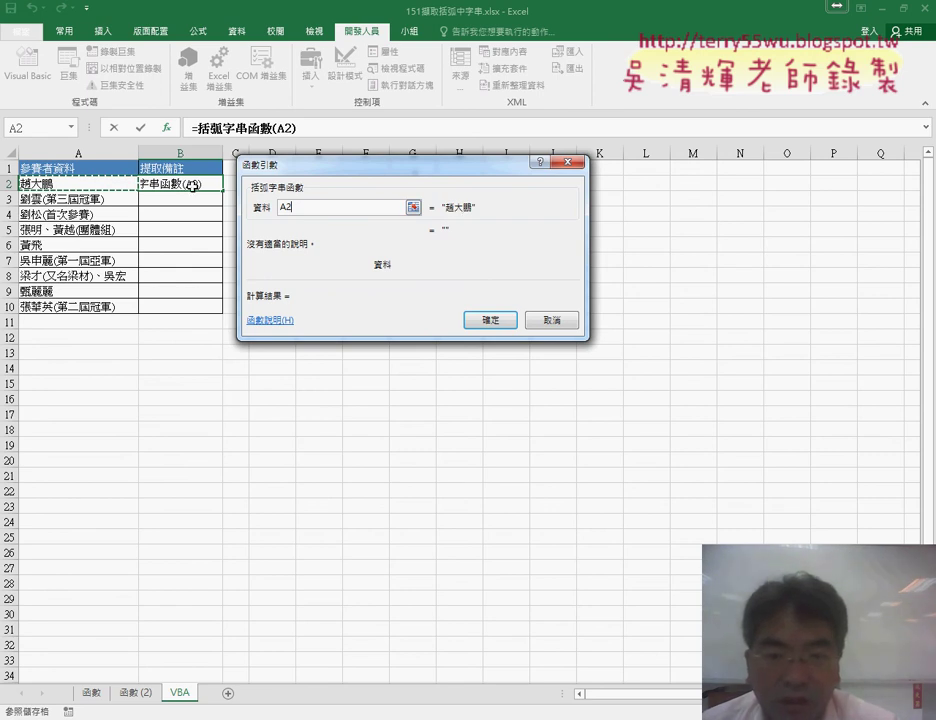
click(492, 320)
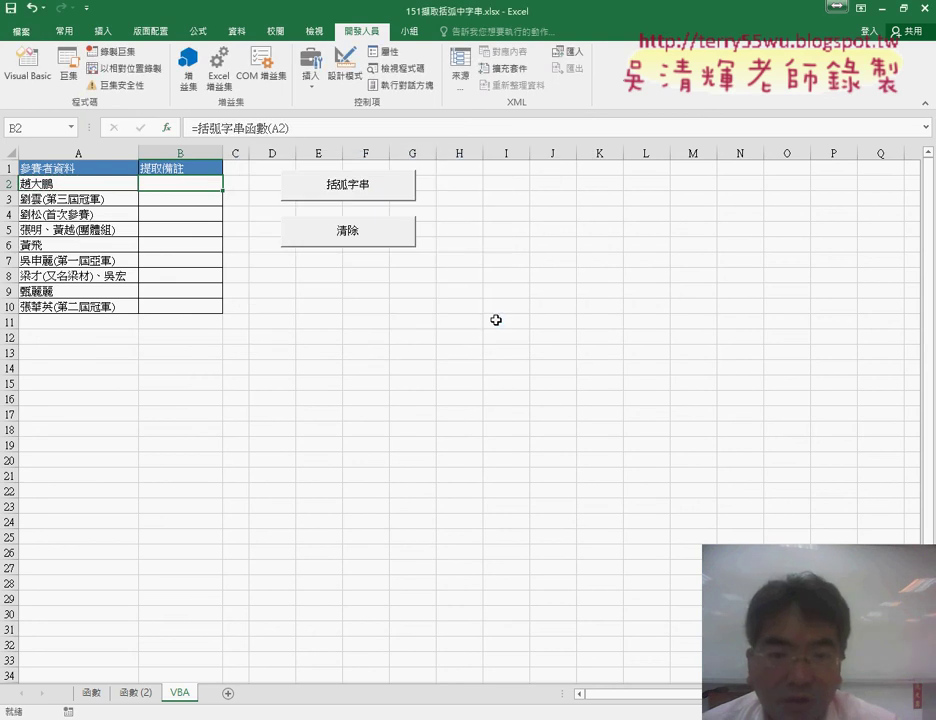
drag(228, 192, 221, 311)
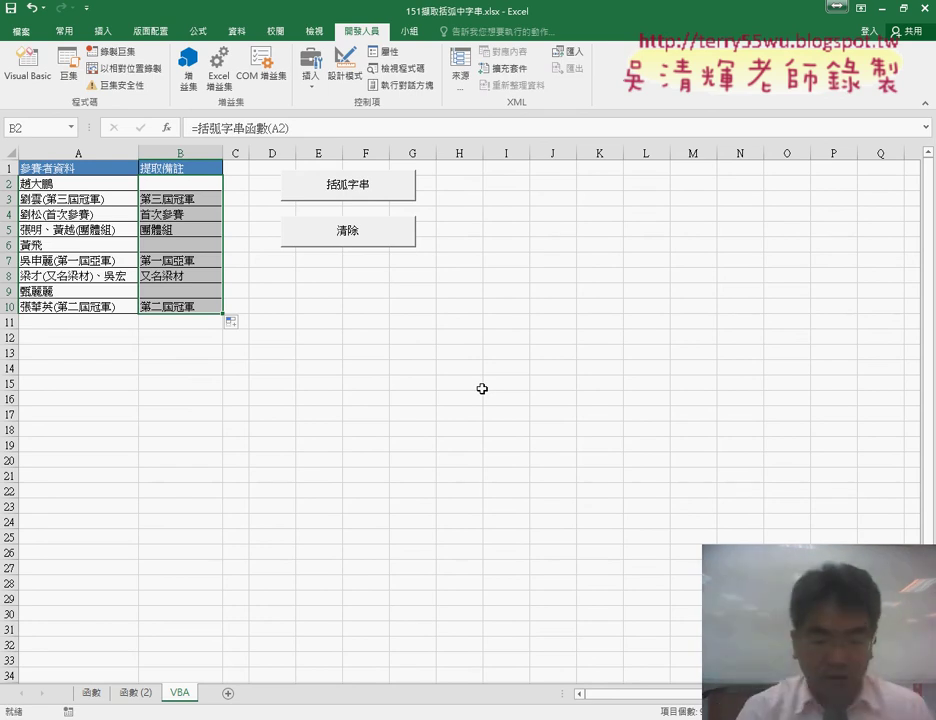
drag(360, 276, 368, 274)
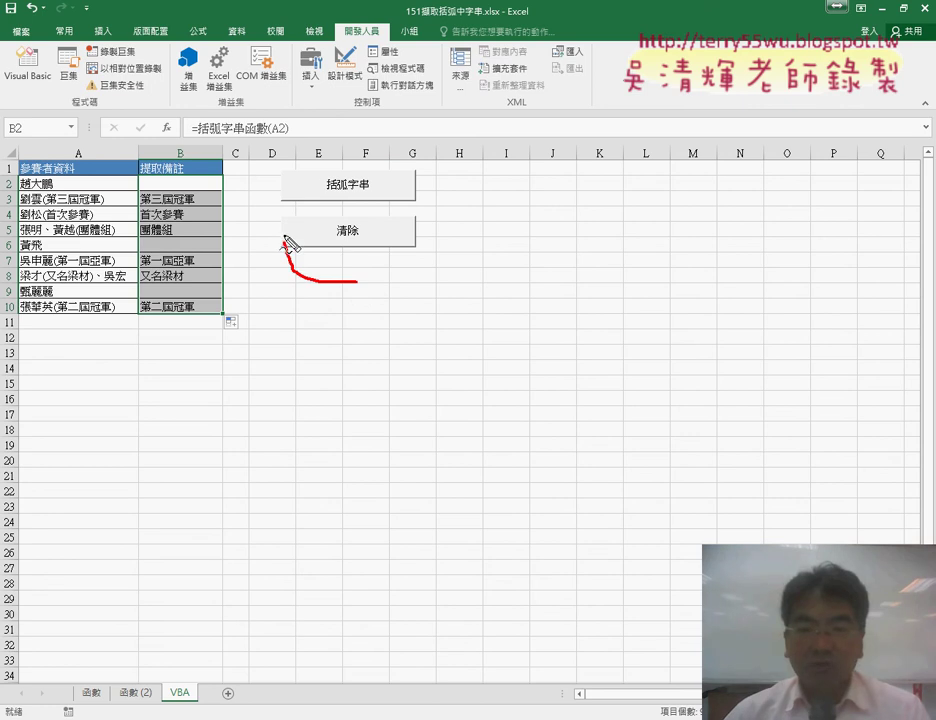
drag(455, 146, 444, 183)
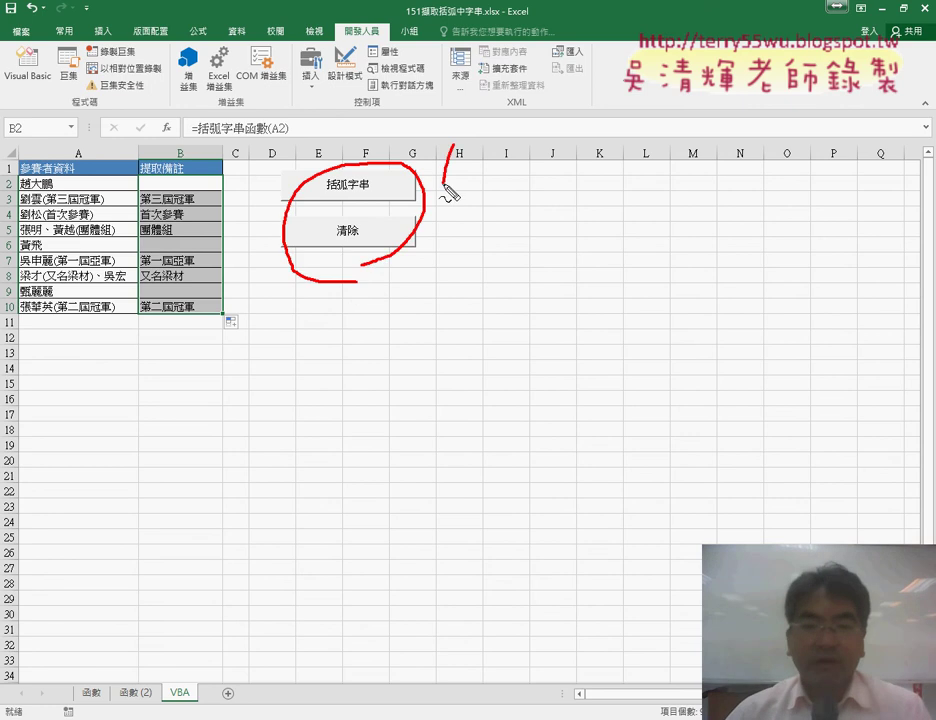
drag(168, 114, 285, 140)
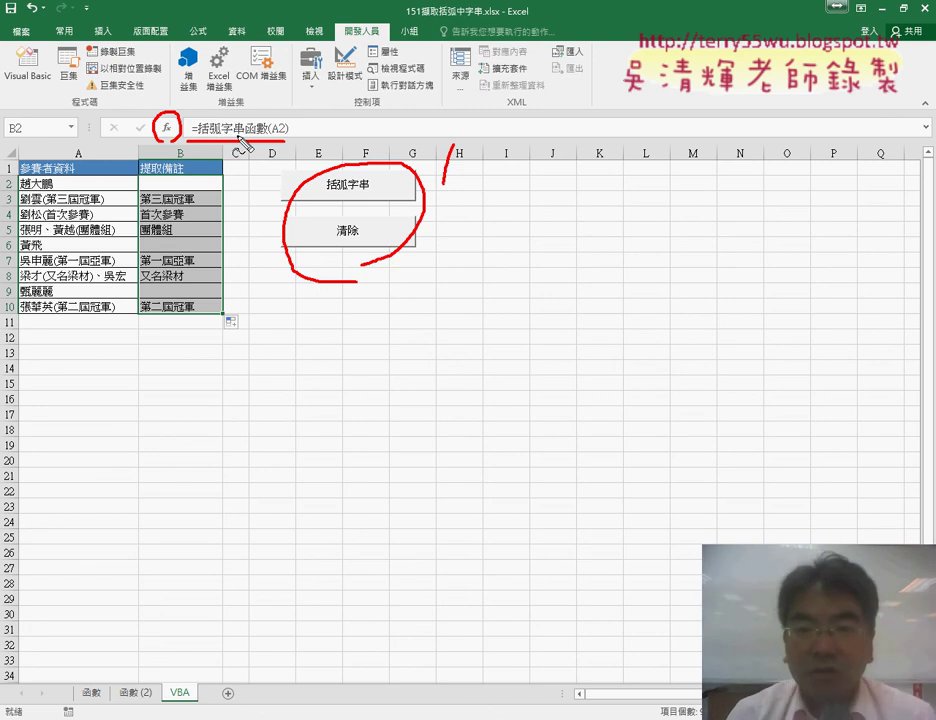
drag(242, 80, 265, 104)
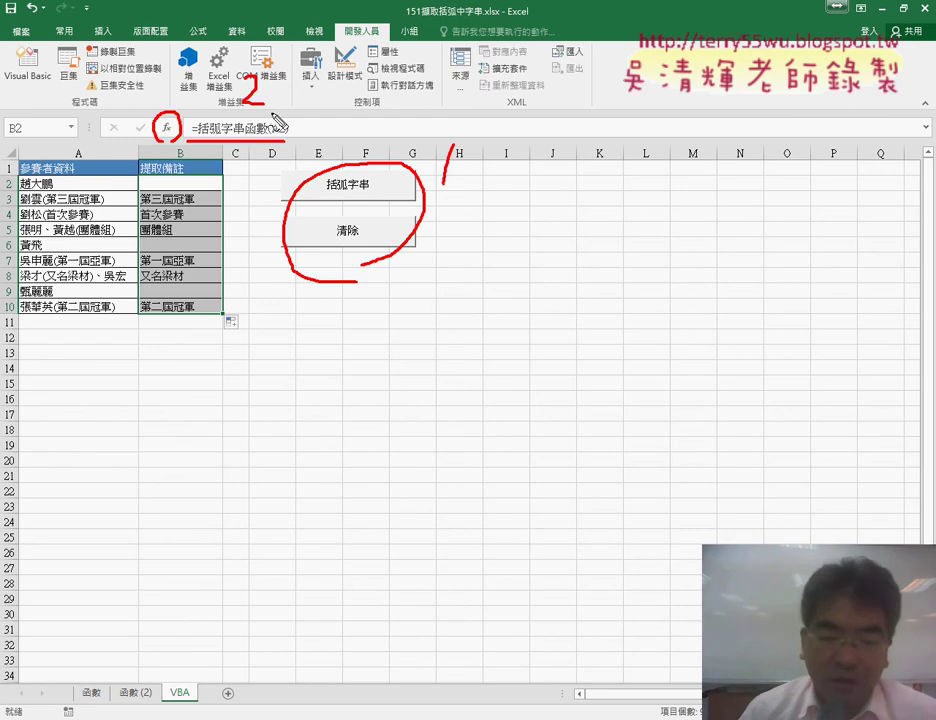
key(Escape)
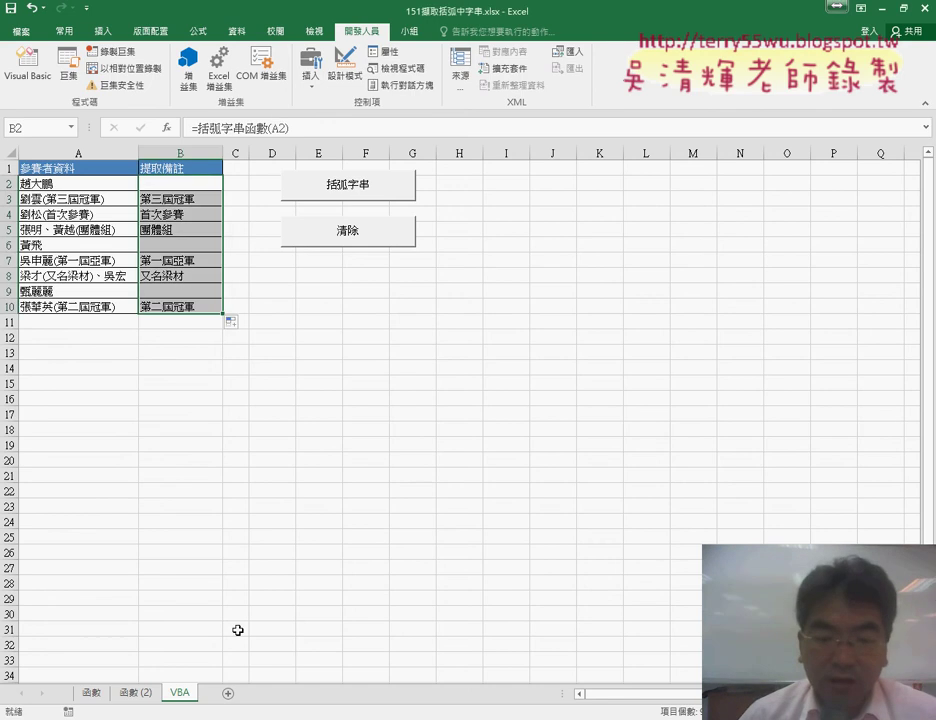
Step: Permanently delete the old VBA sheet
right_click(182, 692)
click(245, 539)
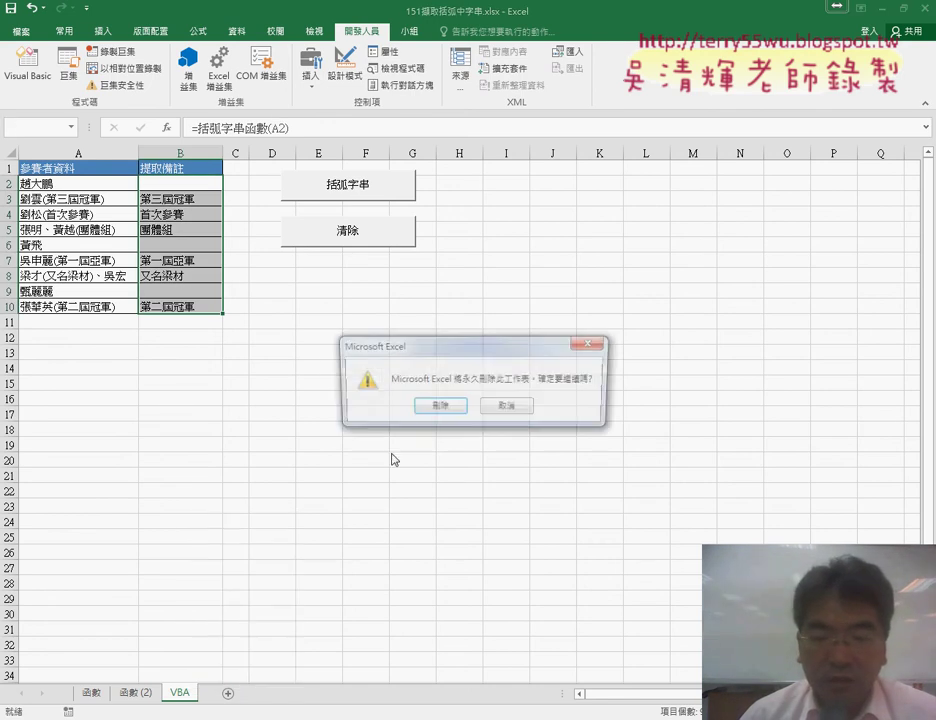
click(448, 405)
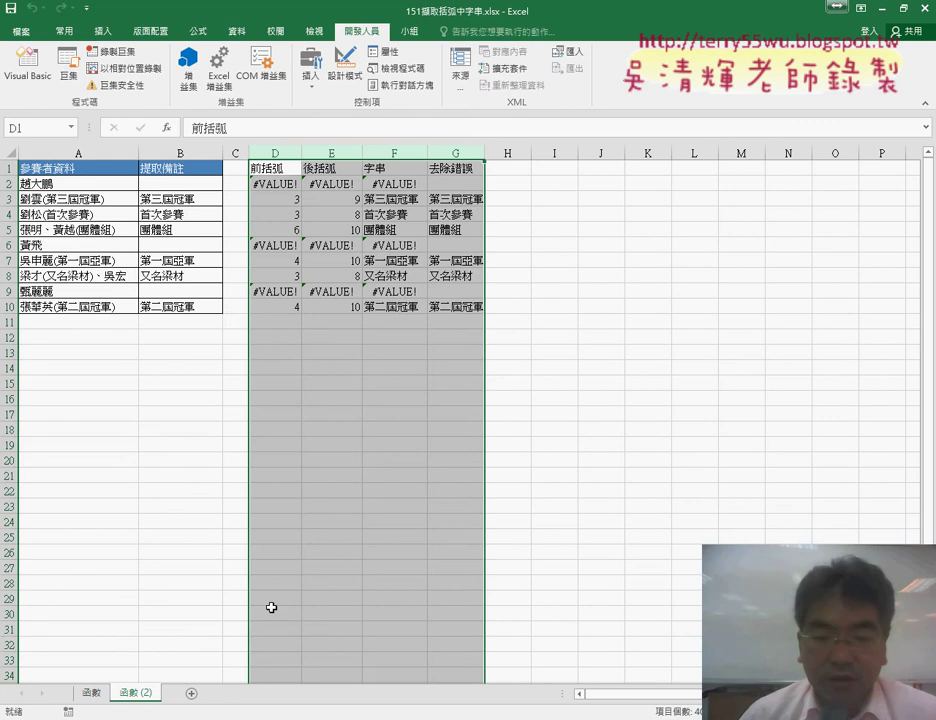
Step: Rename the 函數 (2) sheet to VBA
double_click(140, 693)
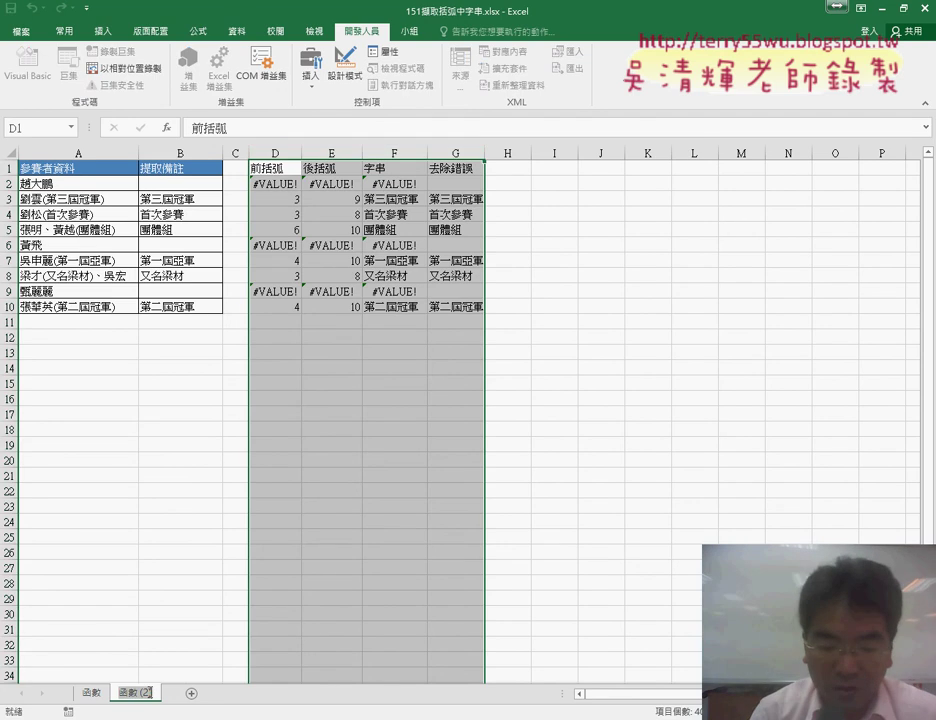
text(VBA)
key(Return)
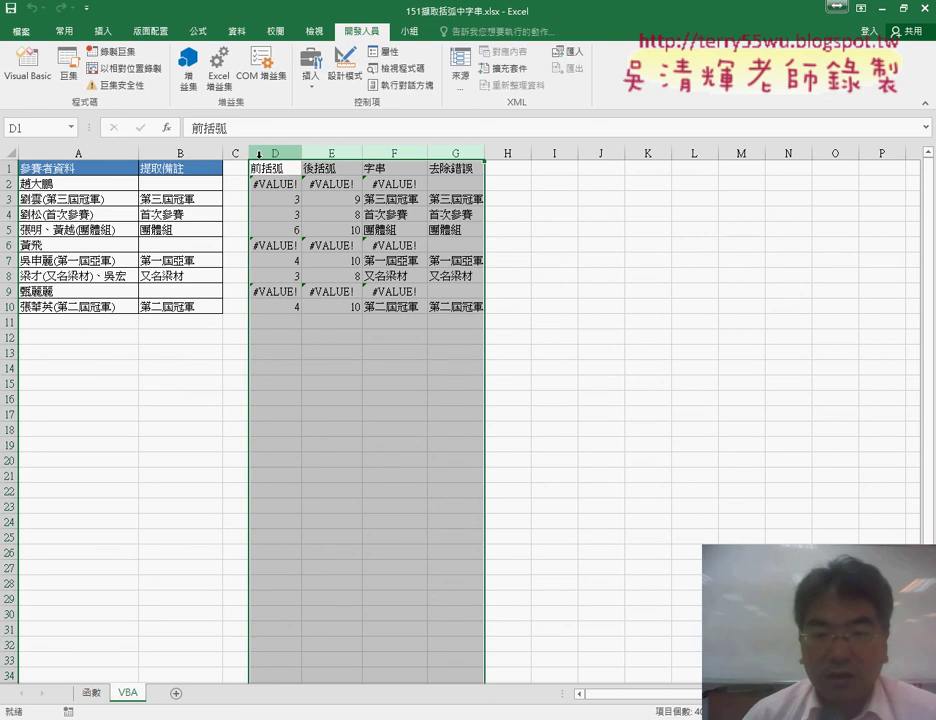
drag(259, 153, 472, 177)
key(Delete)
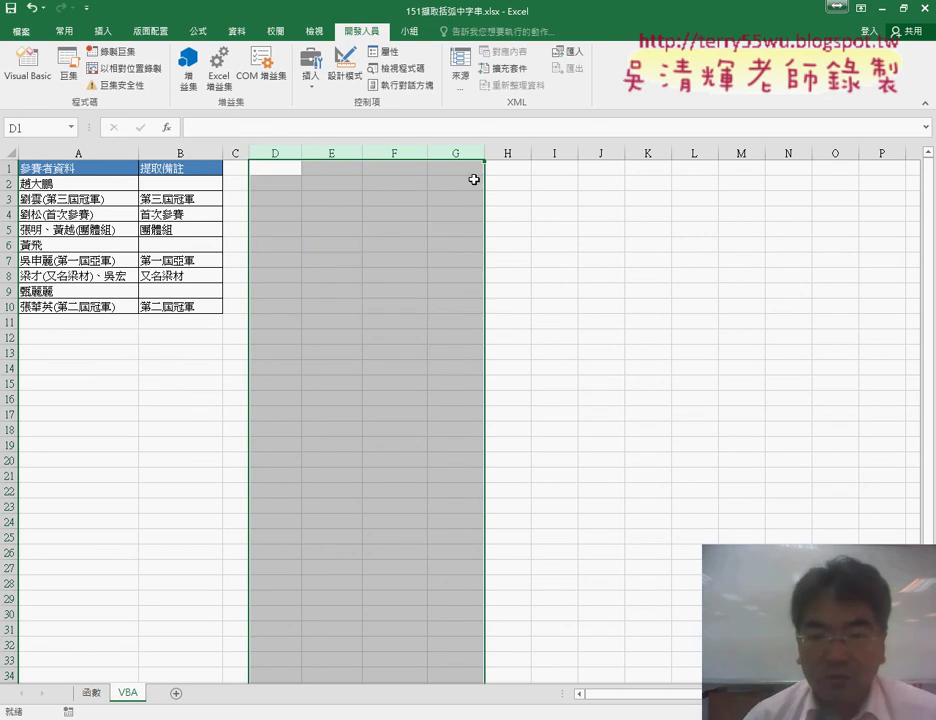
drag(180, 184, 195, 307)
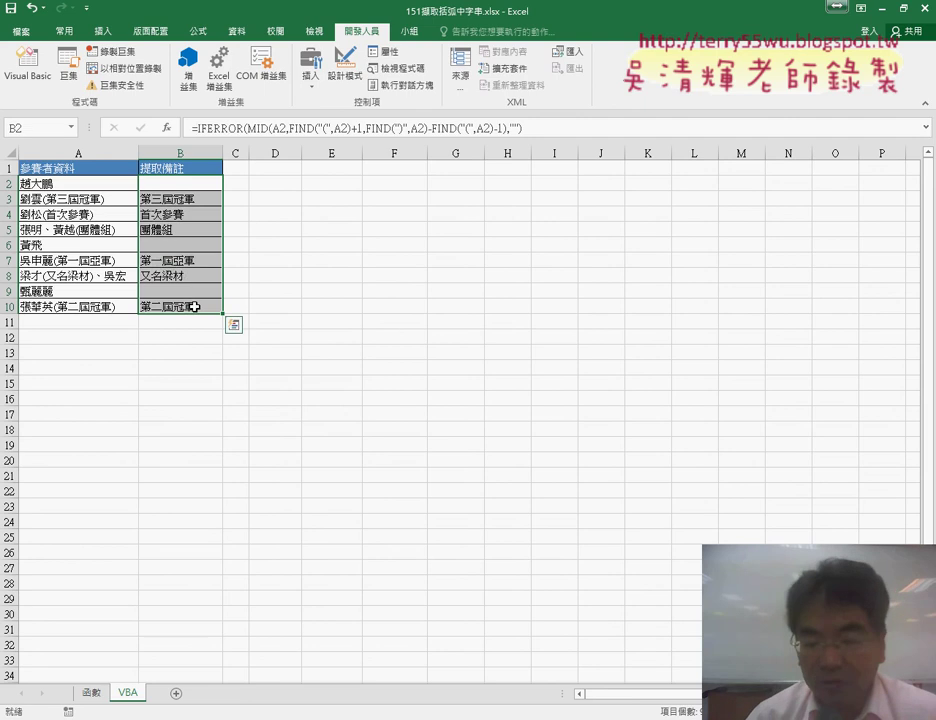
key(Delete)
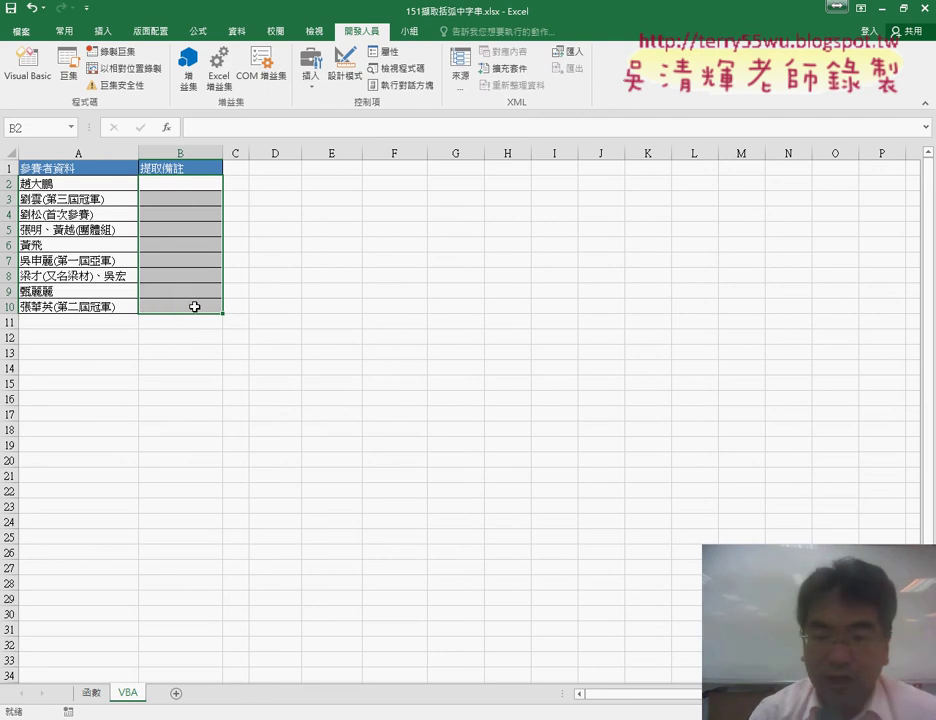
mouse_move(297, 170)
mouse_down()
mouse_move(300, 200)
mouse_move(347, 166)
mouse_move(300, 201)
mouse_move(311, 255)
mouse_move(404, 236)
mouse_move(322, 245)
mouse_up()
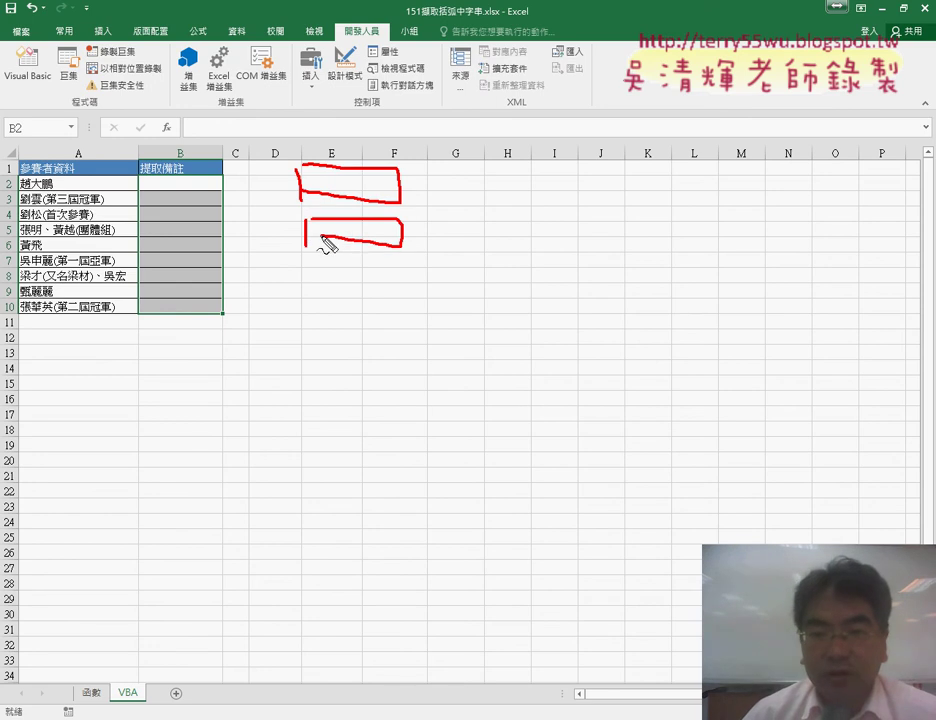
key(Escape)
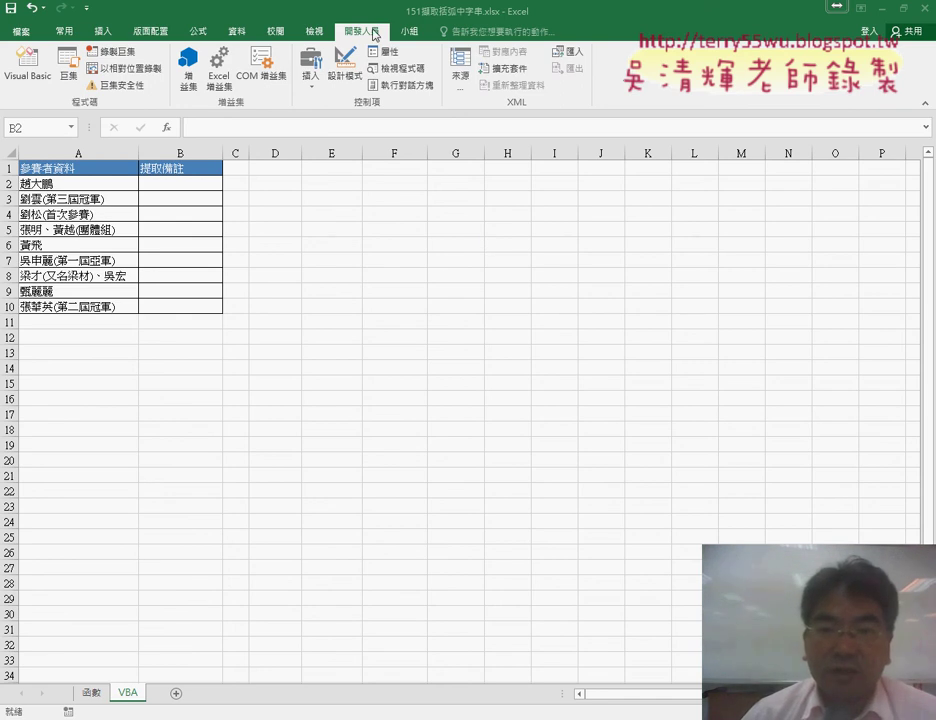
Step: Check the 開發人員 (Developer) ribbon tab in Excel Options, then launch the Visual Basic editor
click(87, 12)
key(Escape)
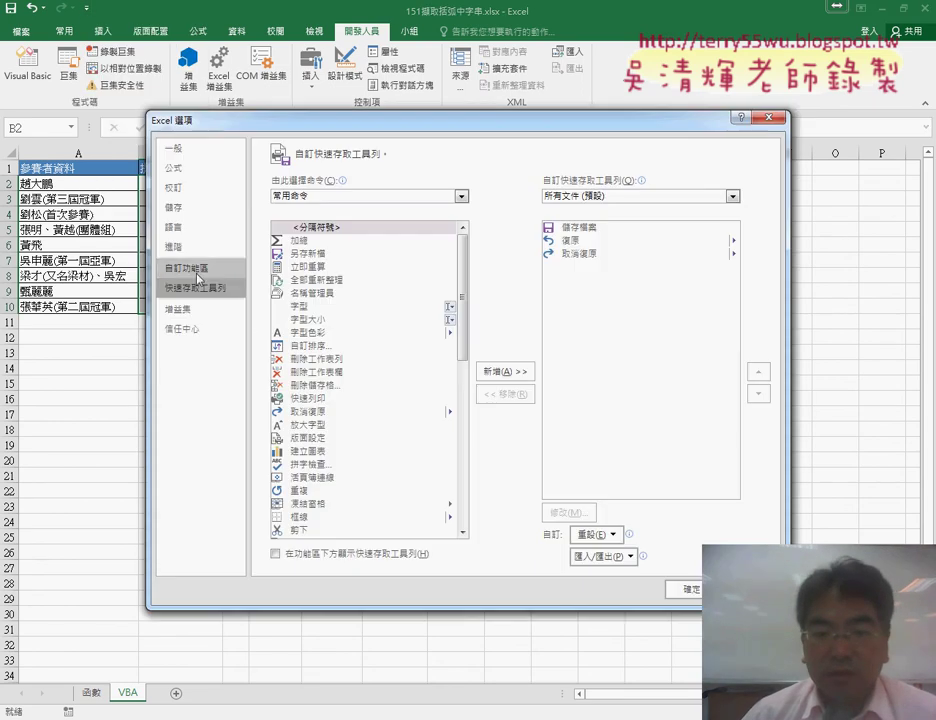
click(199, 269)
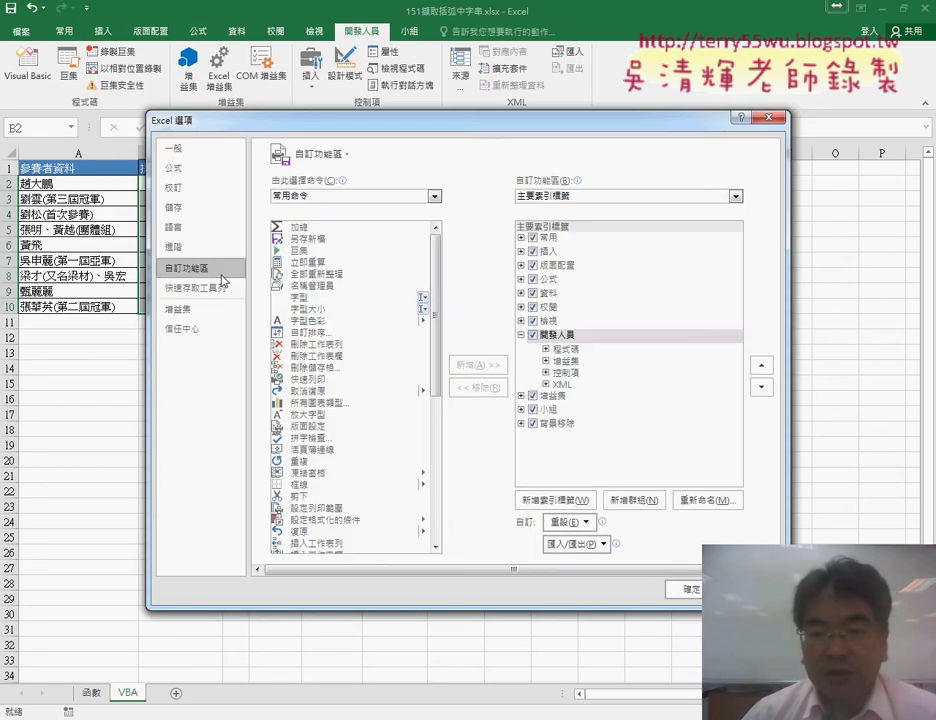
click(537, 339)
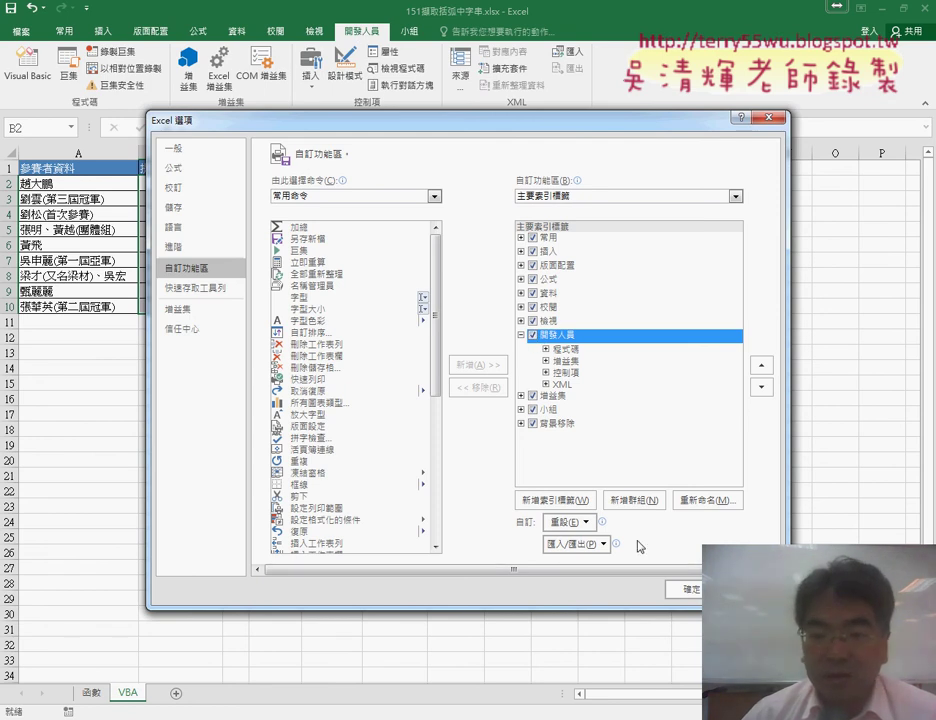
key(Return)
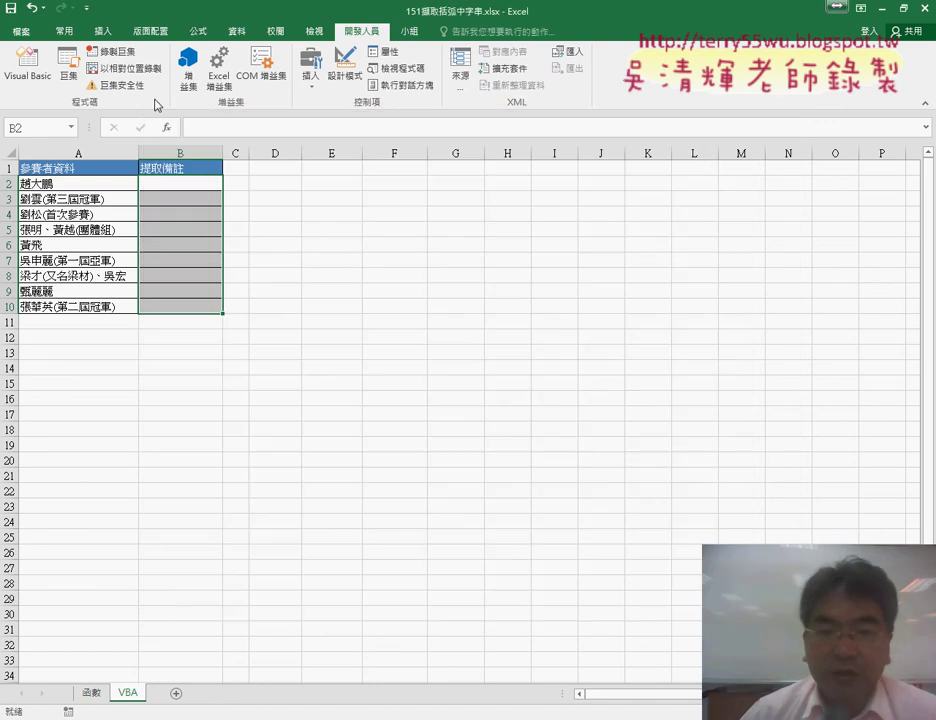
click(38, 82)
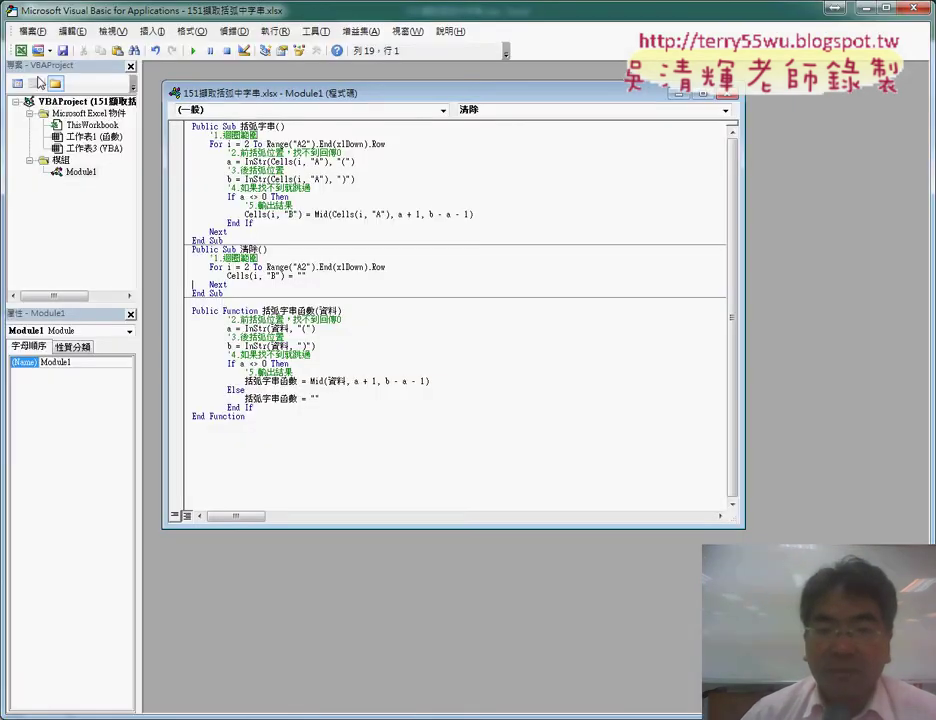
Step: Maximise, then restore the VBA editor and position it over the worksheet
double_click(253, 95)
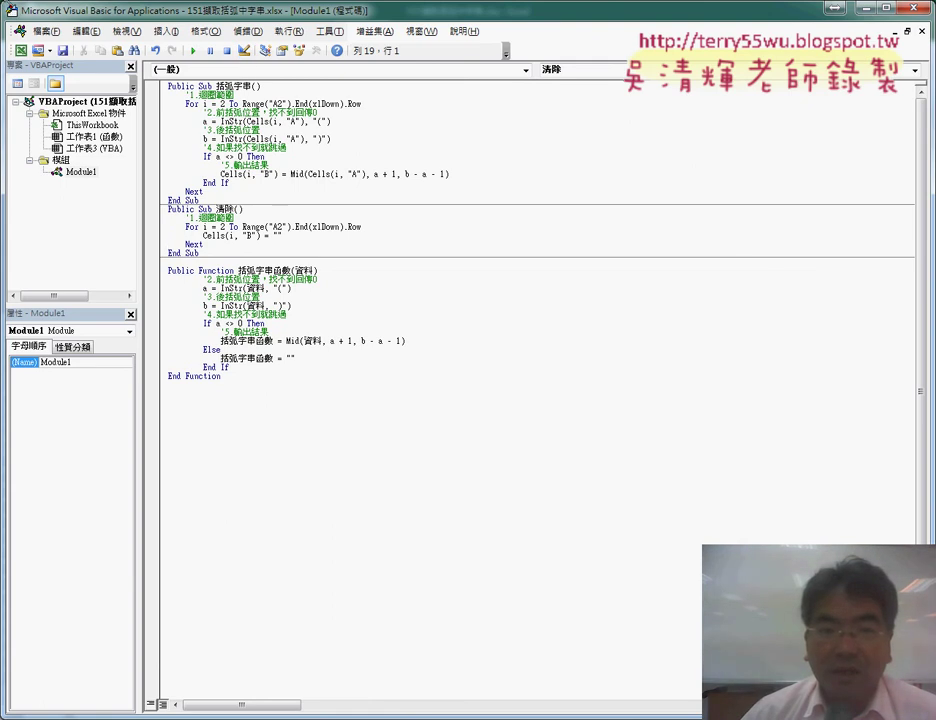
click(886, 7)
drag(450, 84, 370, 47)
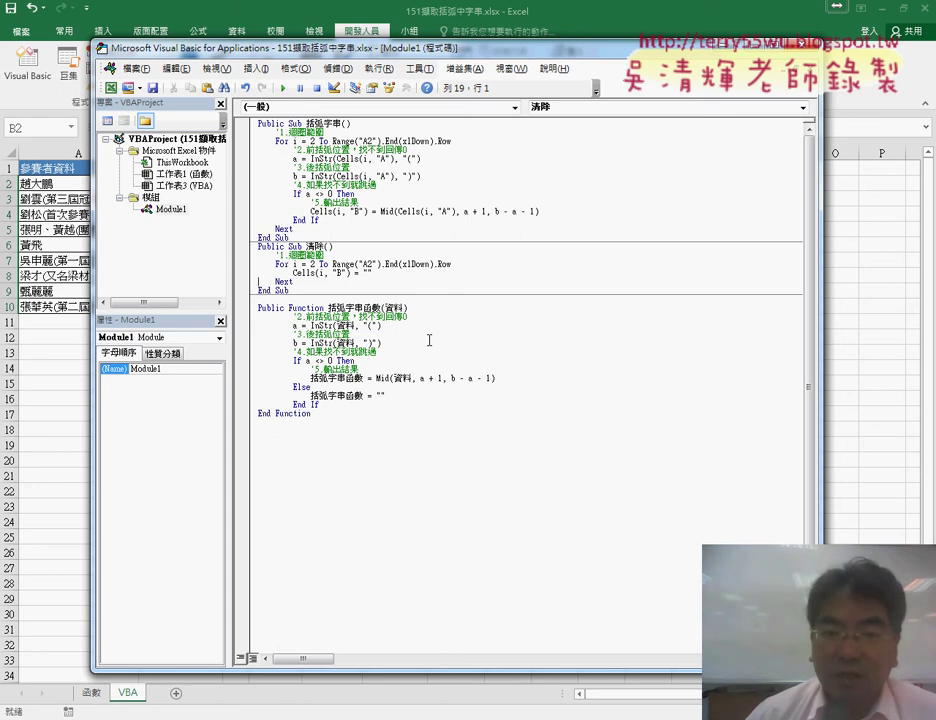
Step: Remove Module1 from the project without exporting it
right_click(163, 215)
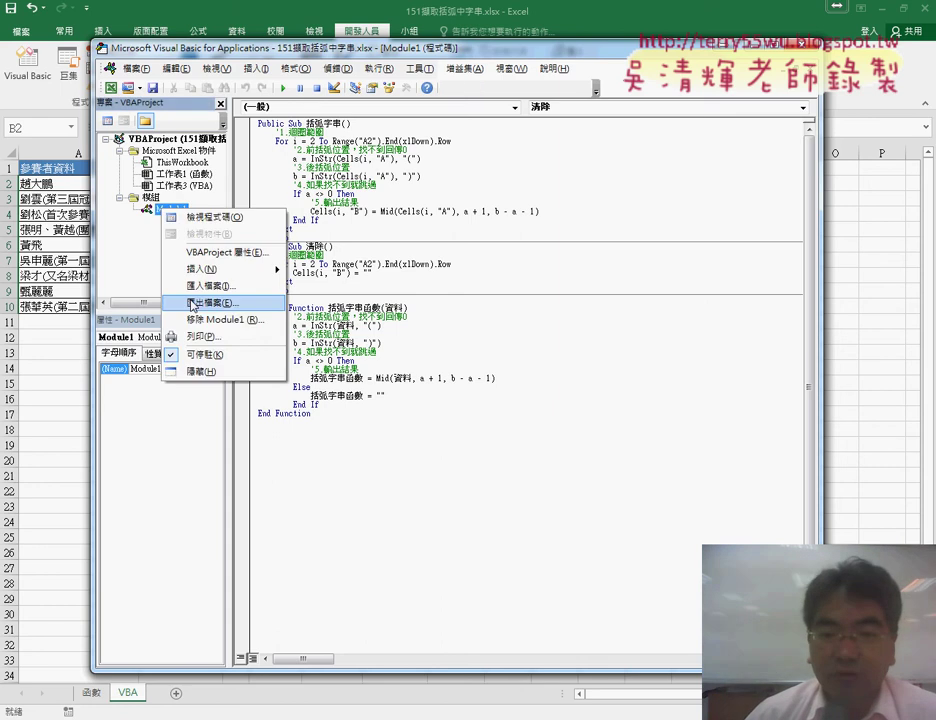
click(196, 378)
click(452, 425)
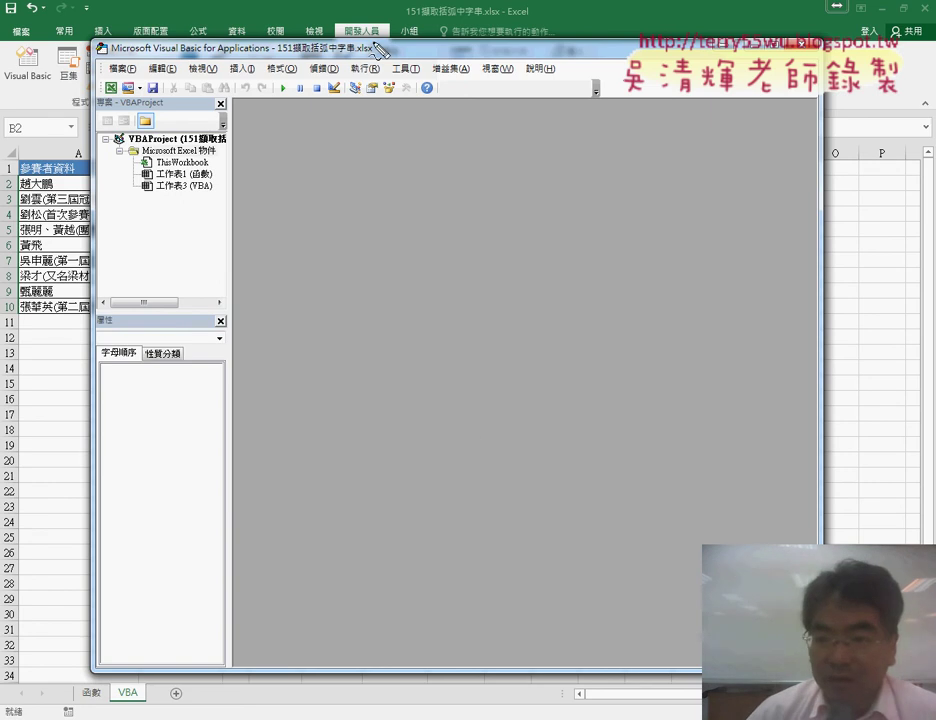
drag(366, 17, 404, 24)
drag(38, 46, 50, 58)
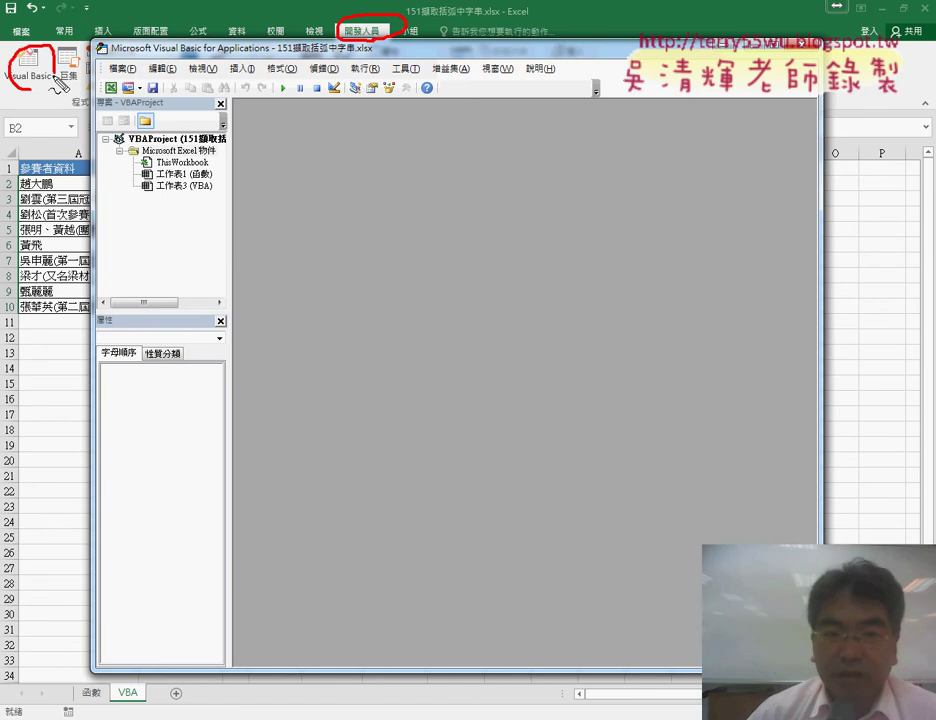
drag(160, 238, 170, 240)
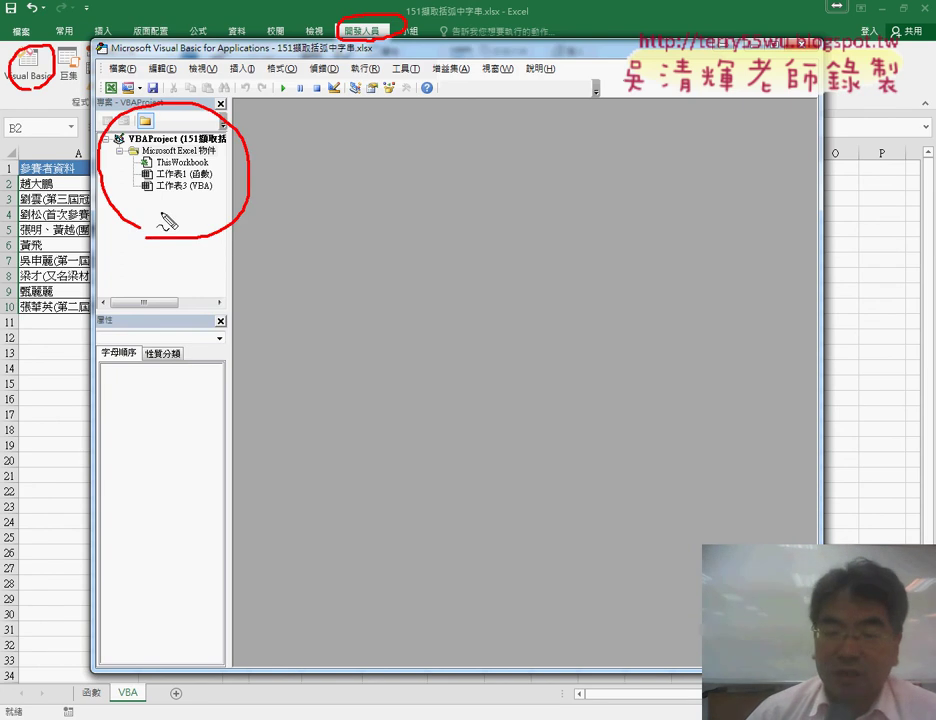
key(Escape)
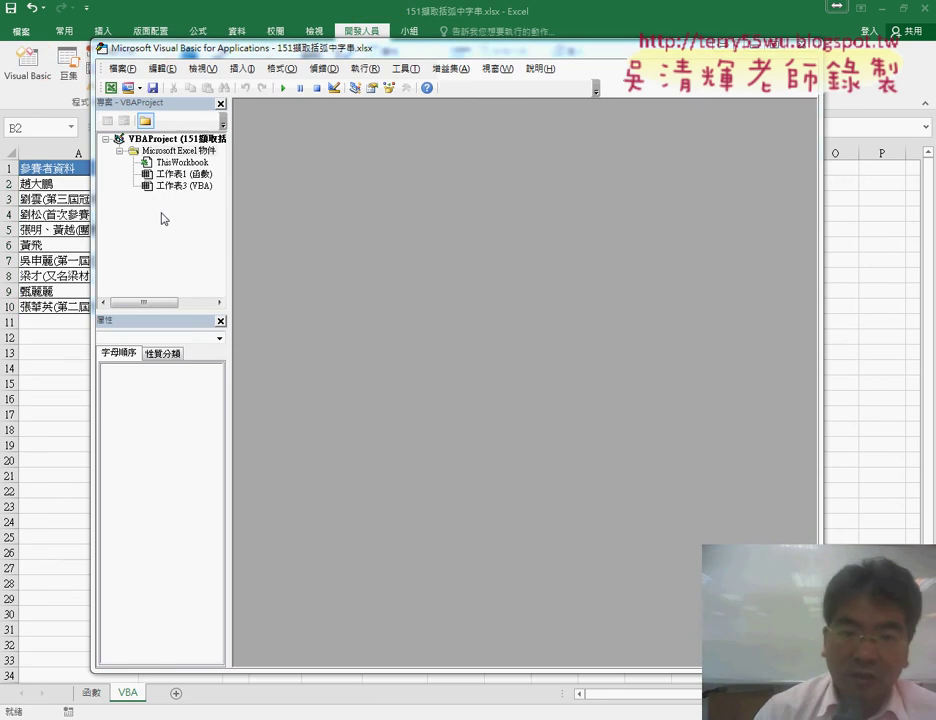
right_click(180, 186)
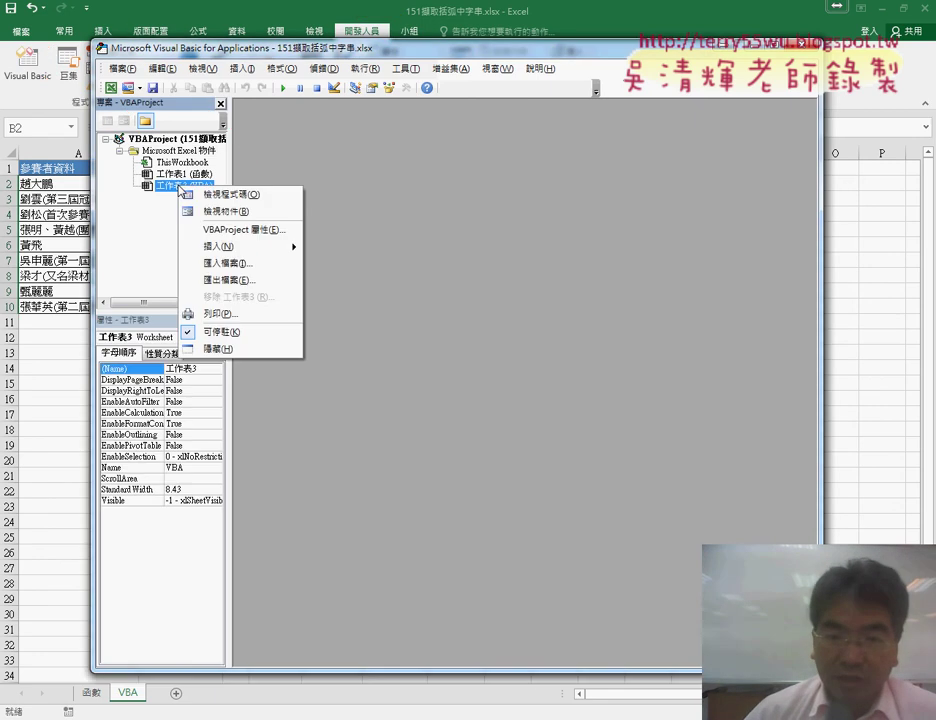
mouse_move(285, 246)
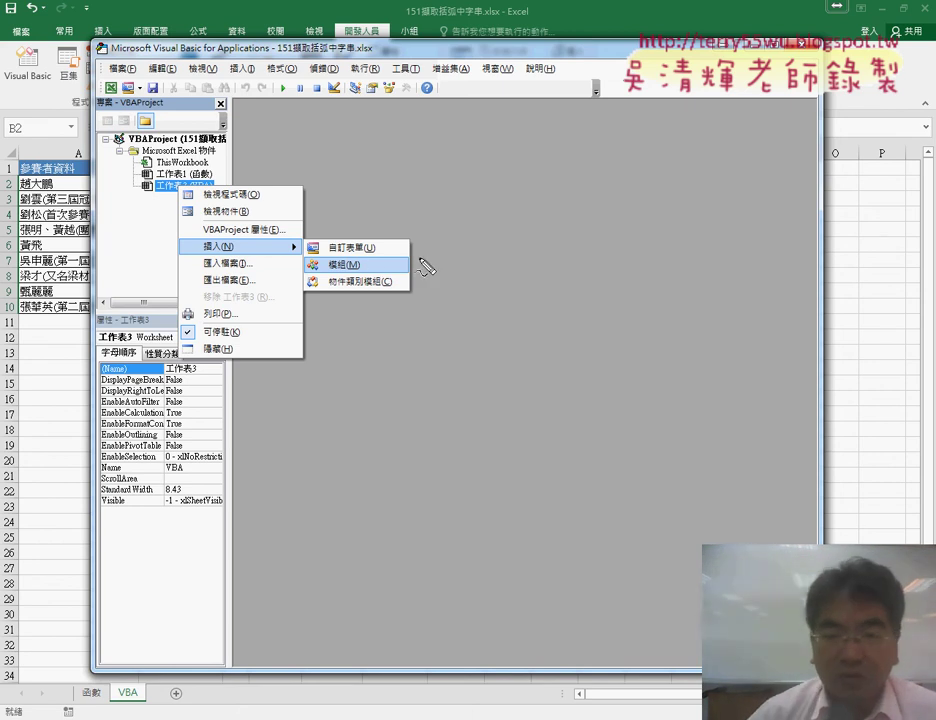
drag(366, 283, 354, 290)
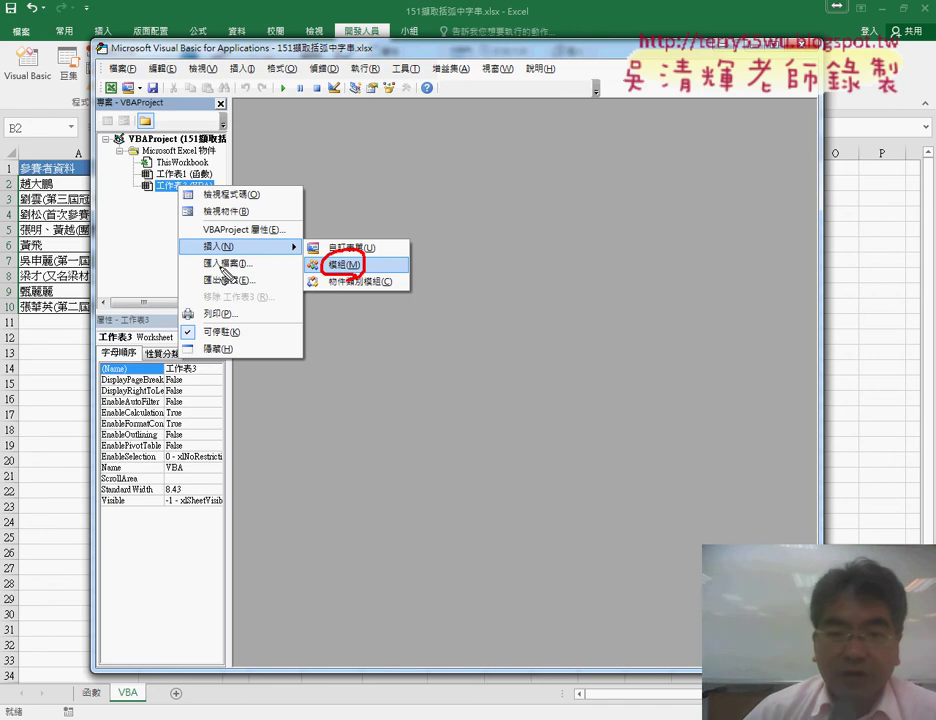
drag(280, 236, 287, 250)
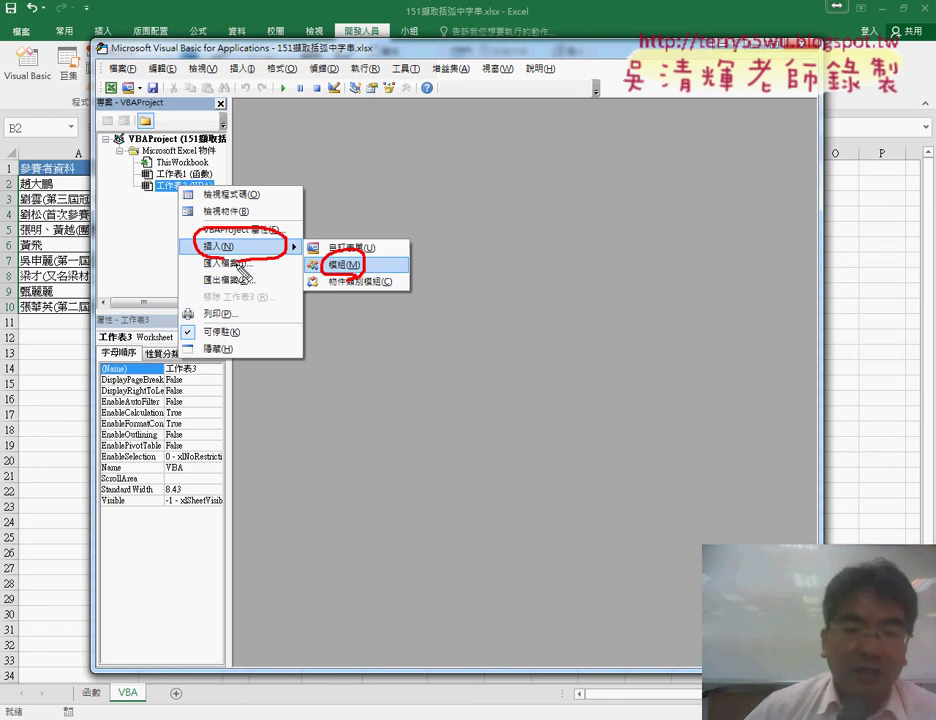
key(Escape)
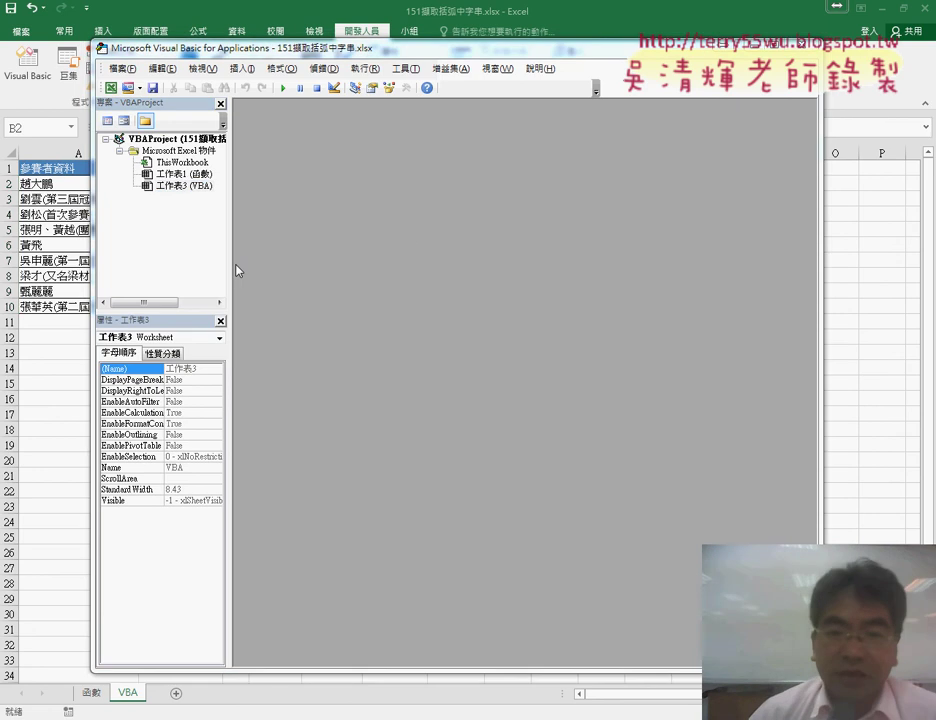
double_click(172, 162)
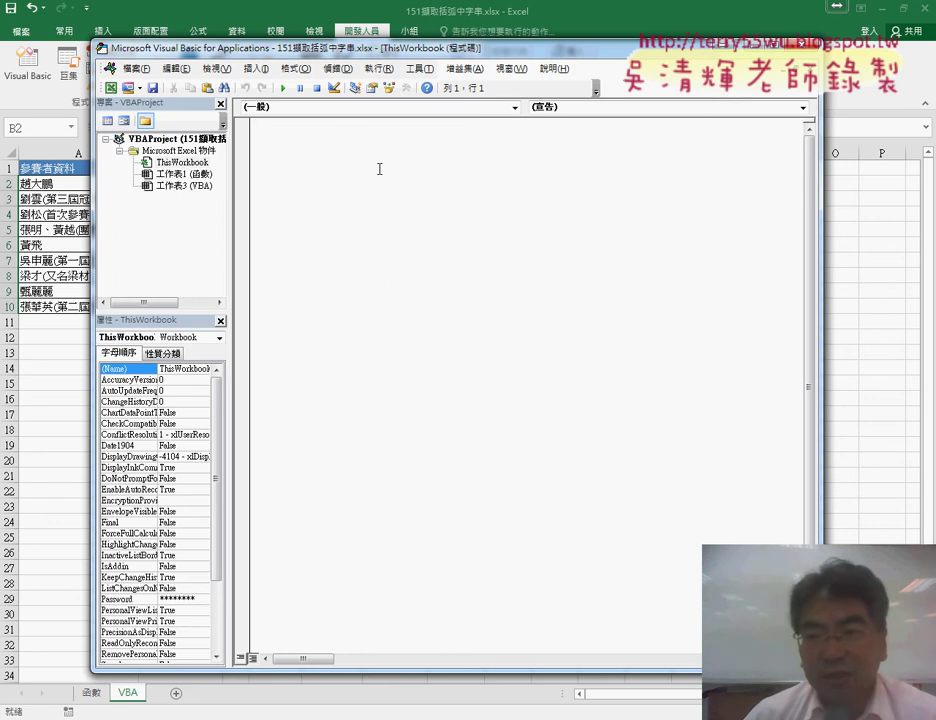
click(809, 68)
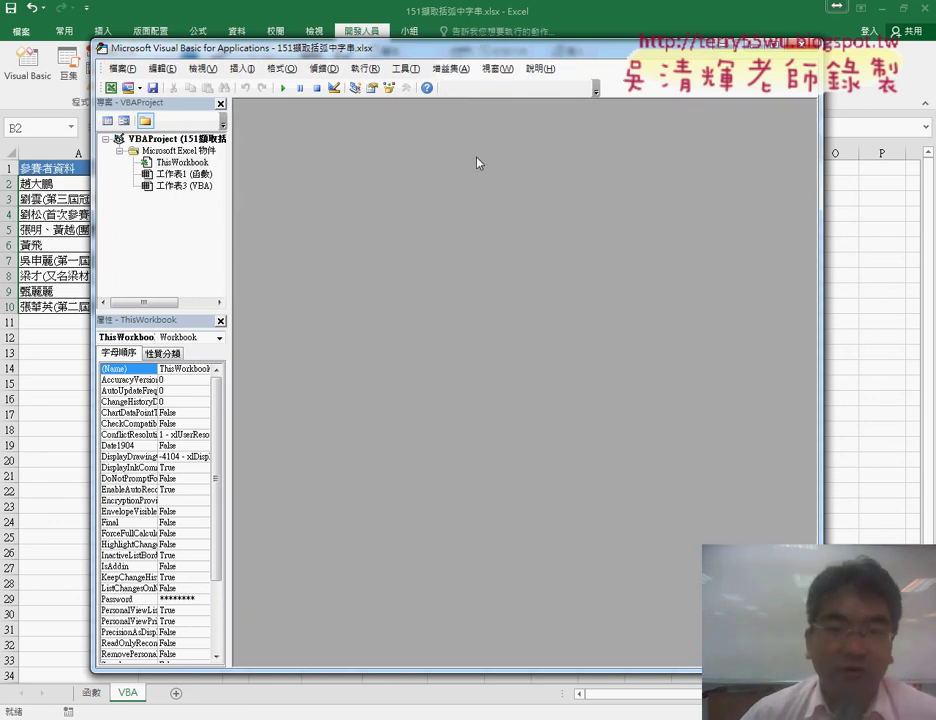
double_click(181, 186)
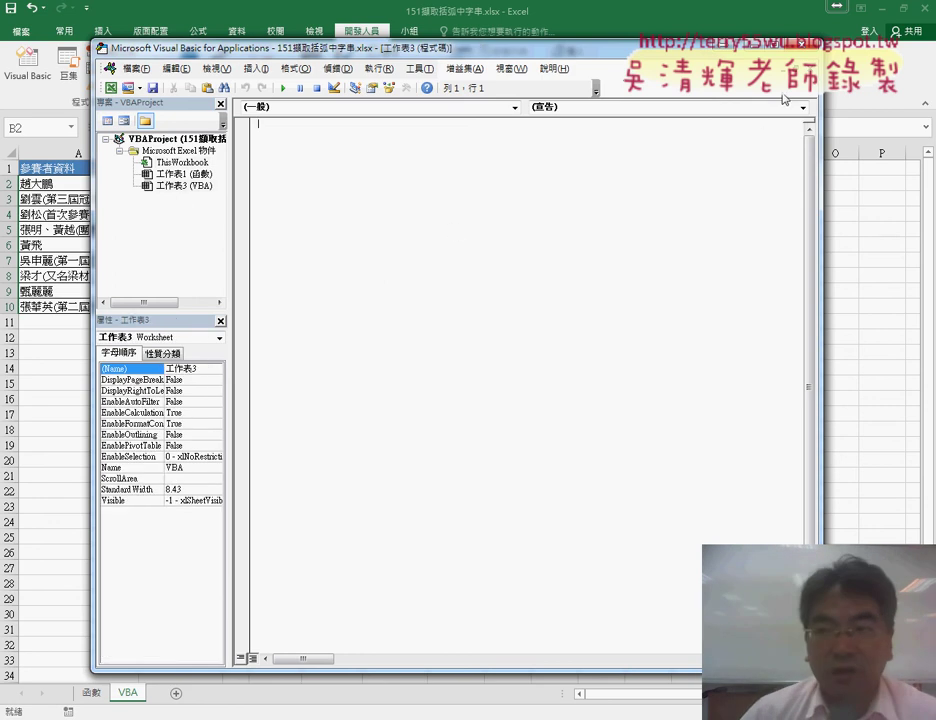
click(809, 68)
right_click(180, 164)
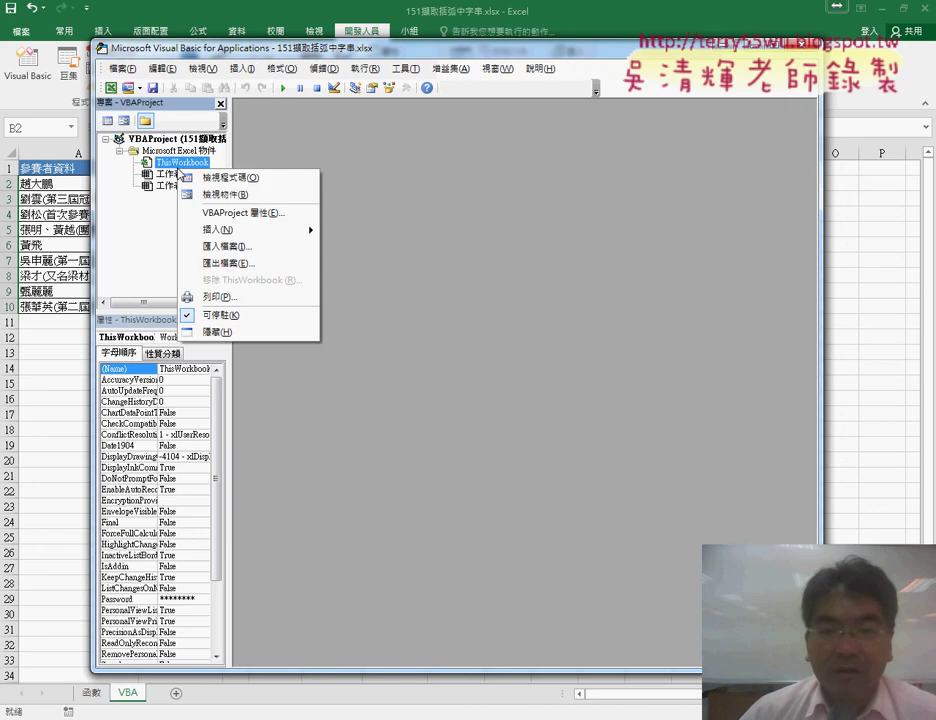
Step: Insert a new empty module and move the editor aside to reveal column B
mouse_move(290, 229)
click(347, 247)
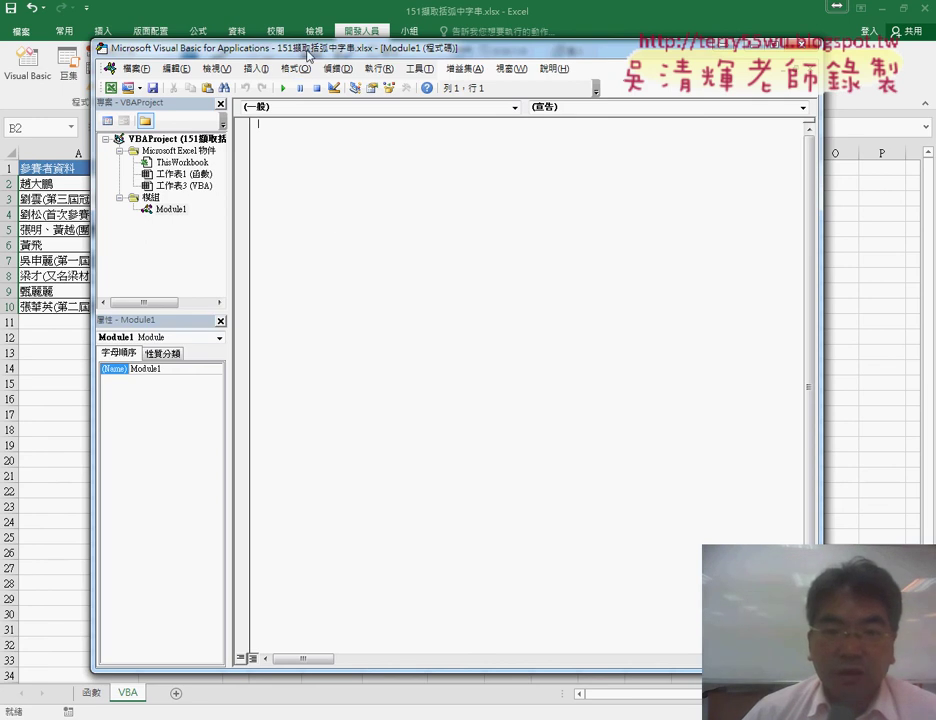
mouse_move(307, 49)
mouse_down()
mouse_move(439, 51)
mouse_move(452, 60)
mouse_up()
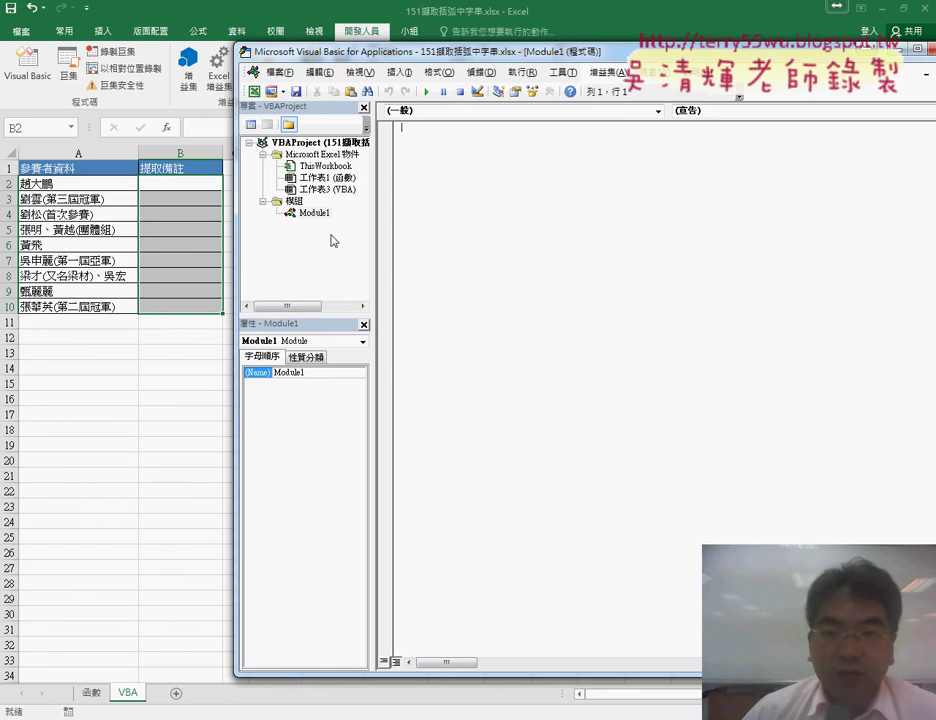
click(399, 72)
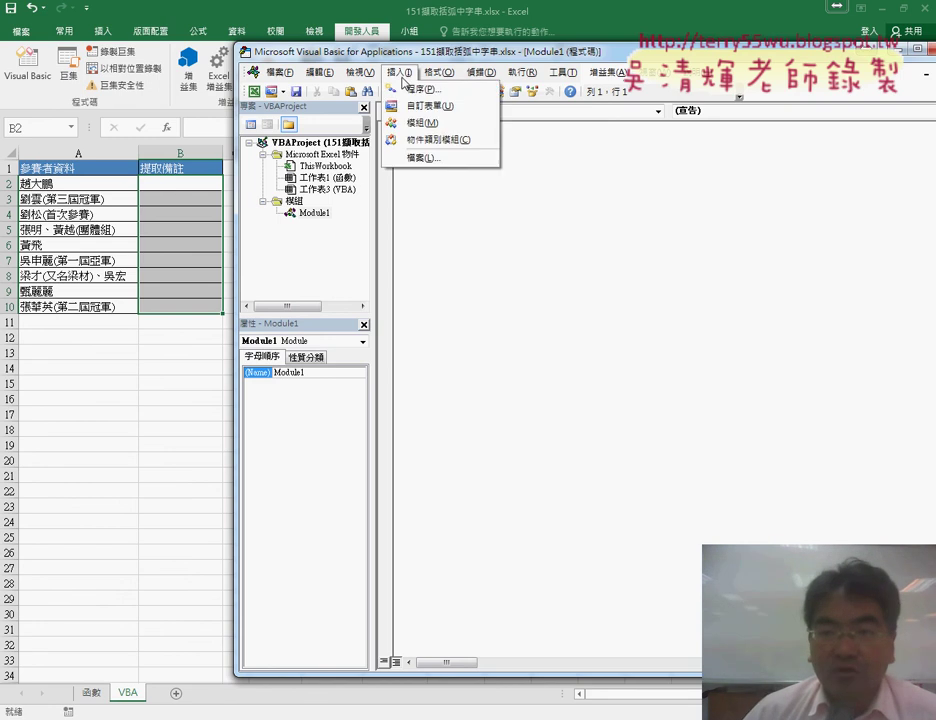
Step: Add a Public Sub procedure named 括弧字串 to Module1
click(411, 93)
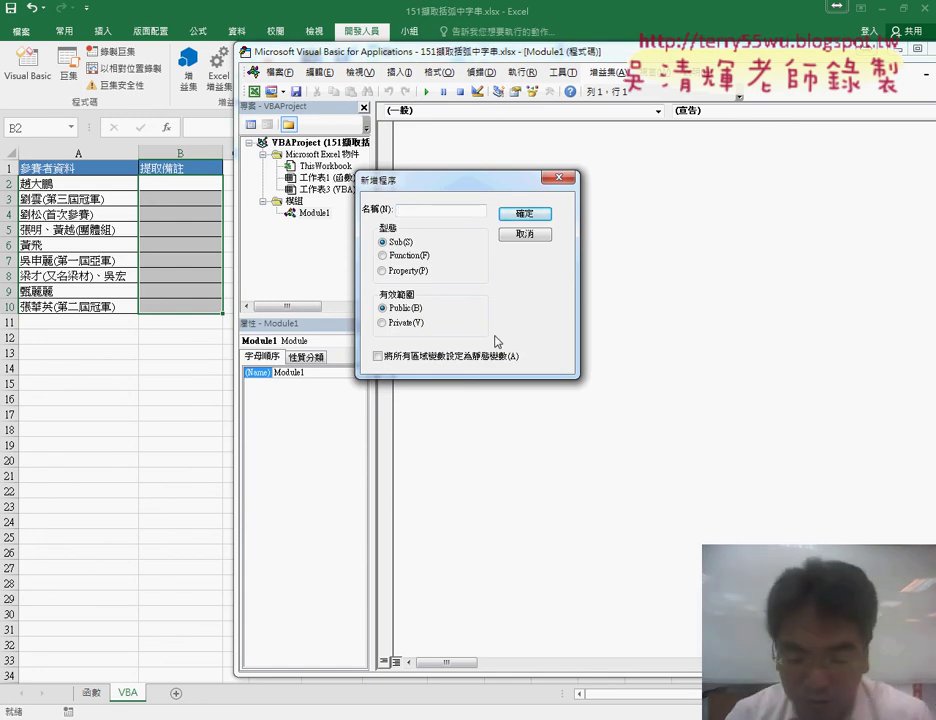
key(shift)
text(括弧)
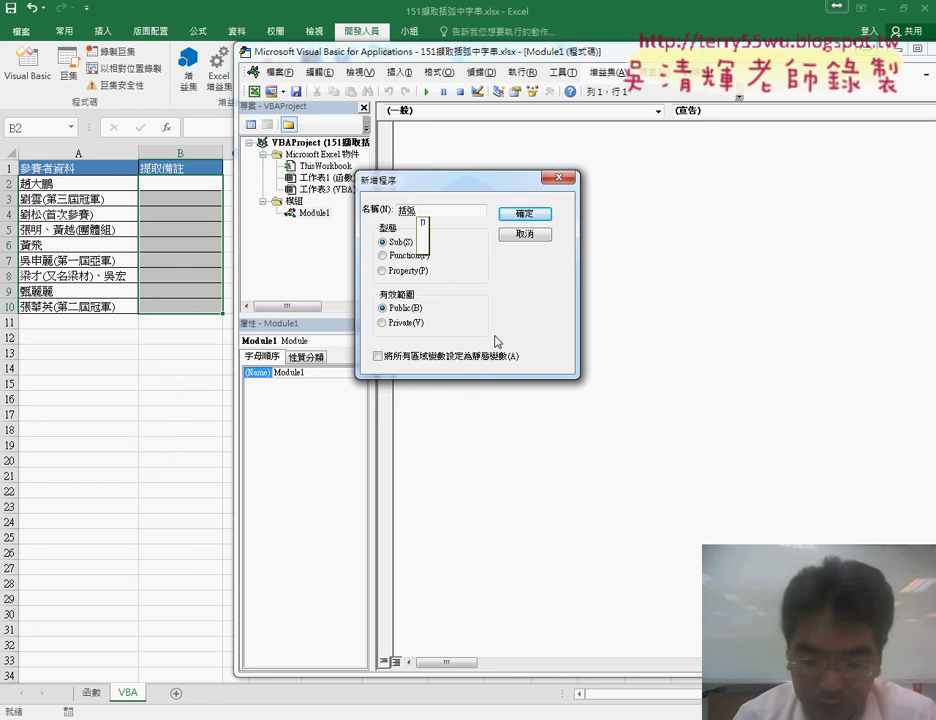
text(目)
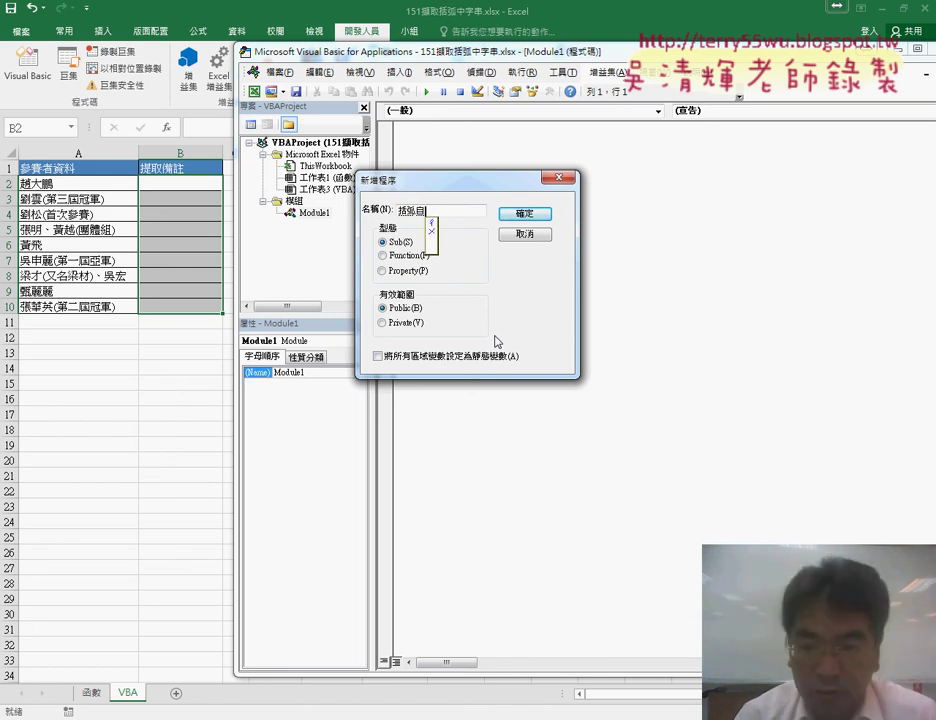
key(BackSpace)
text(字串)
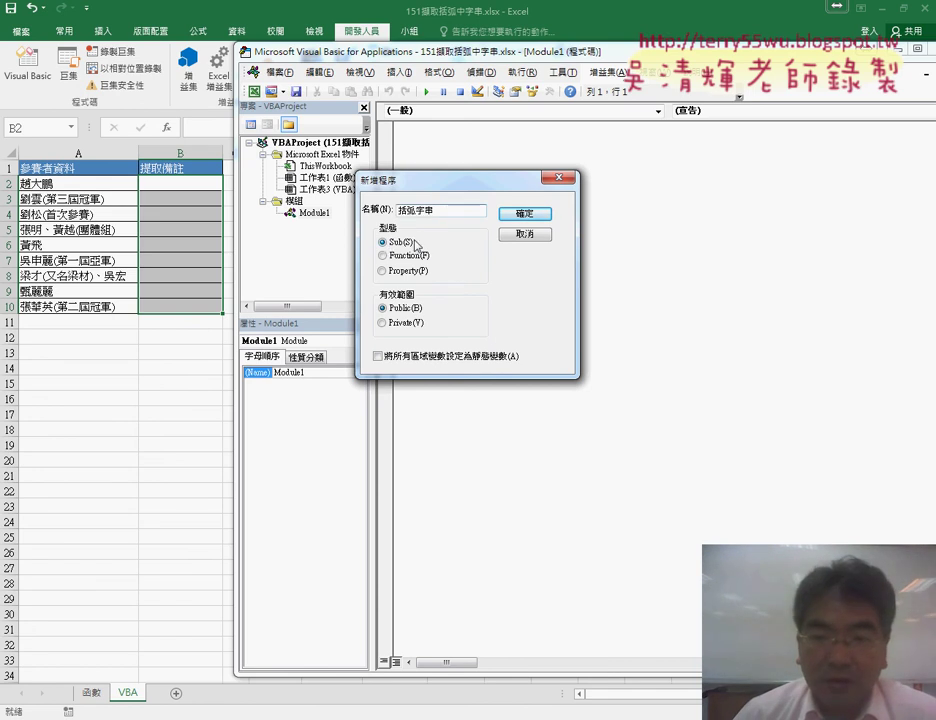
drag(434, 212, 398, 208)
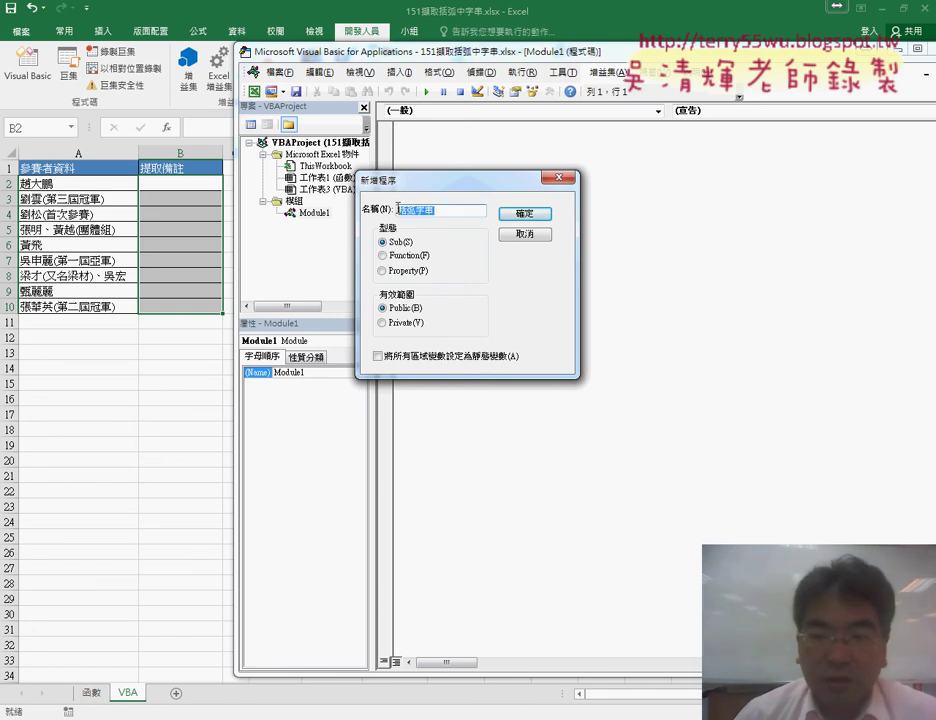
click(534, 213)
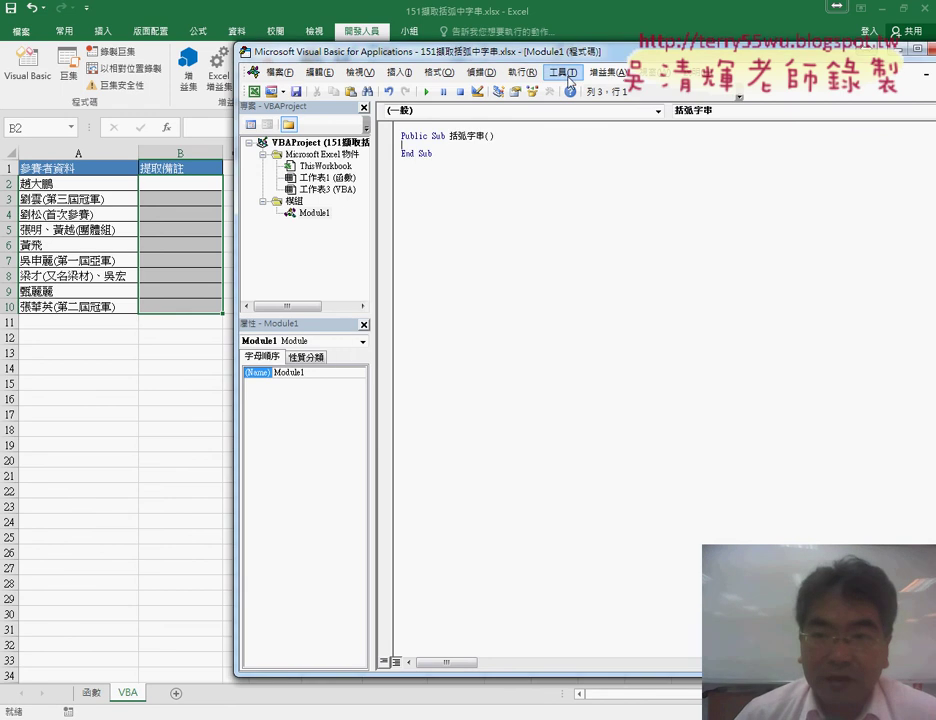
Step: Set the VBA editor's code font size to 14 under Editor Format
click(565, 73)
click(580, 121)
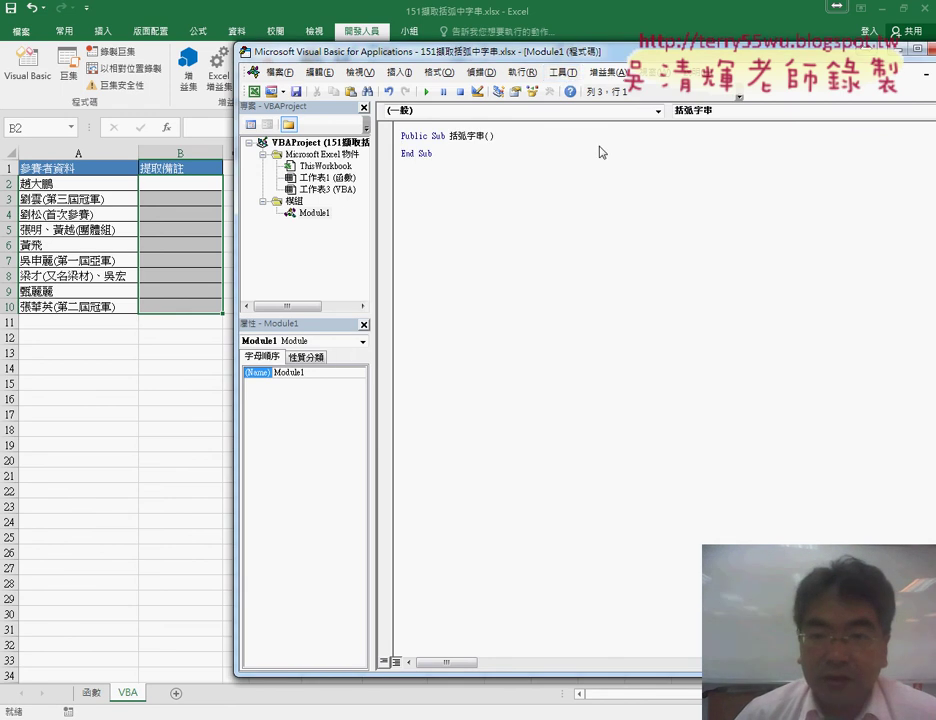
click(380, 190)
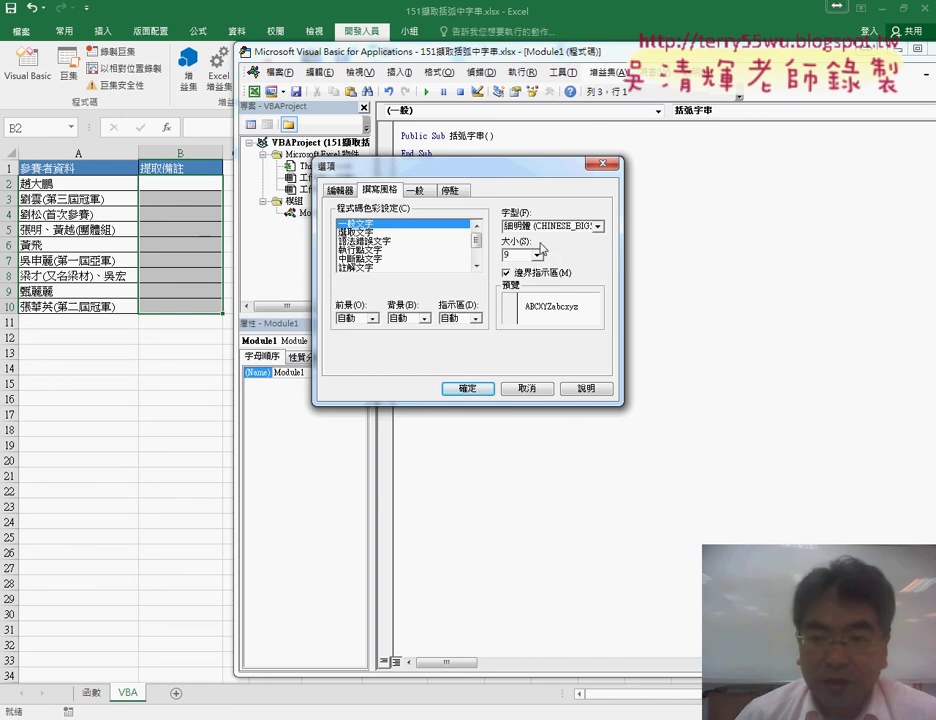
click(538, 256)
click(515, 274)
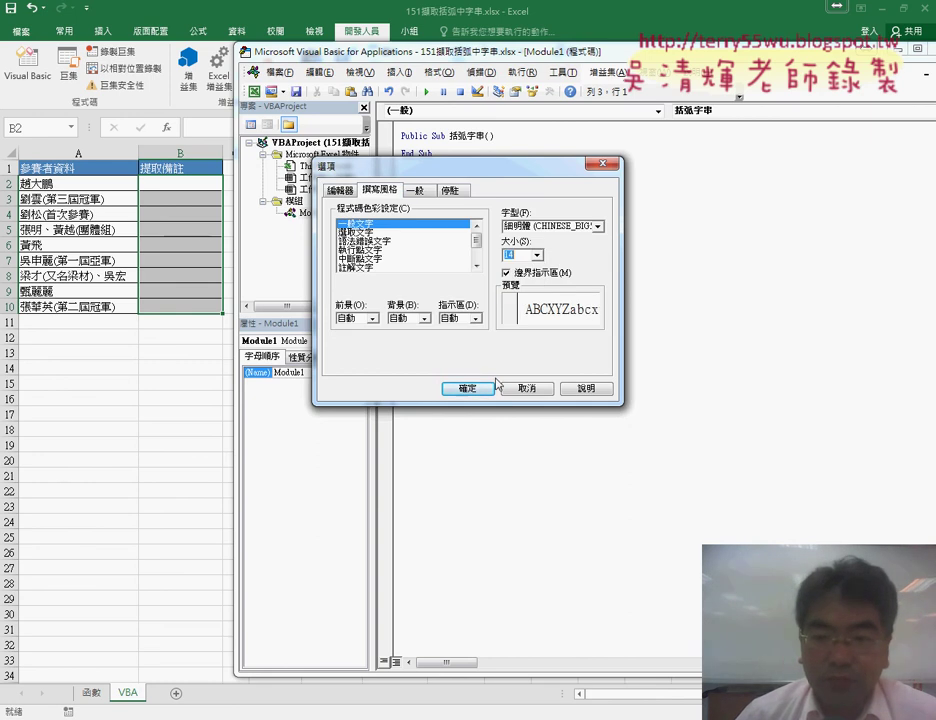
click(490, 387)
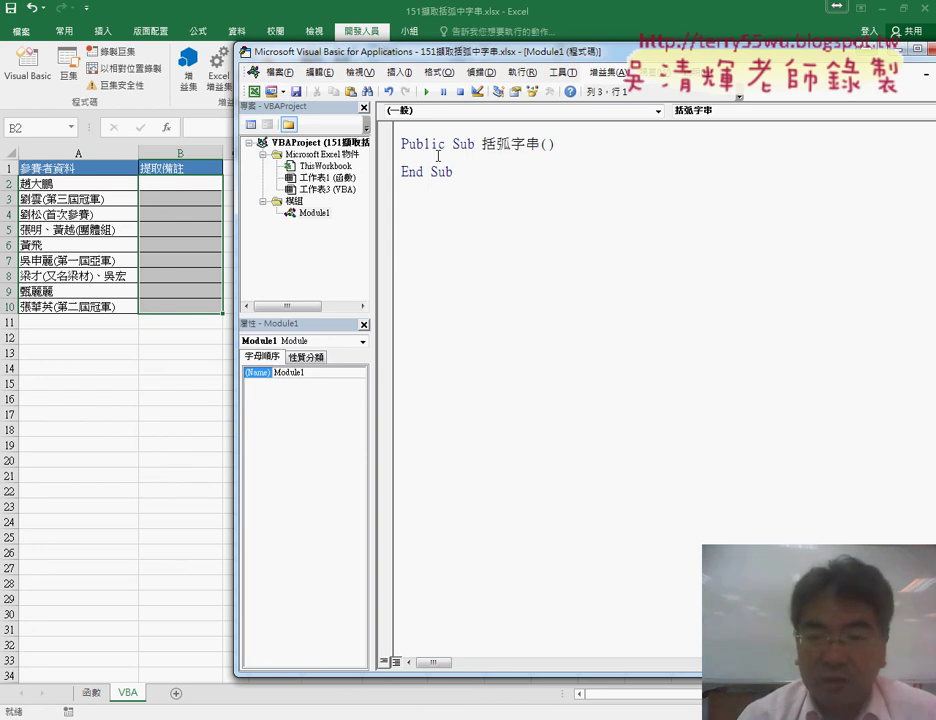
Step: Write an empty For i = 2 To 10 … Next loop inside the 括弧字串 Sub
key(Tab)
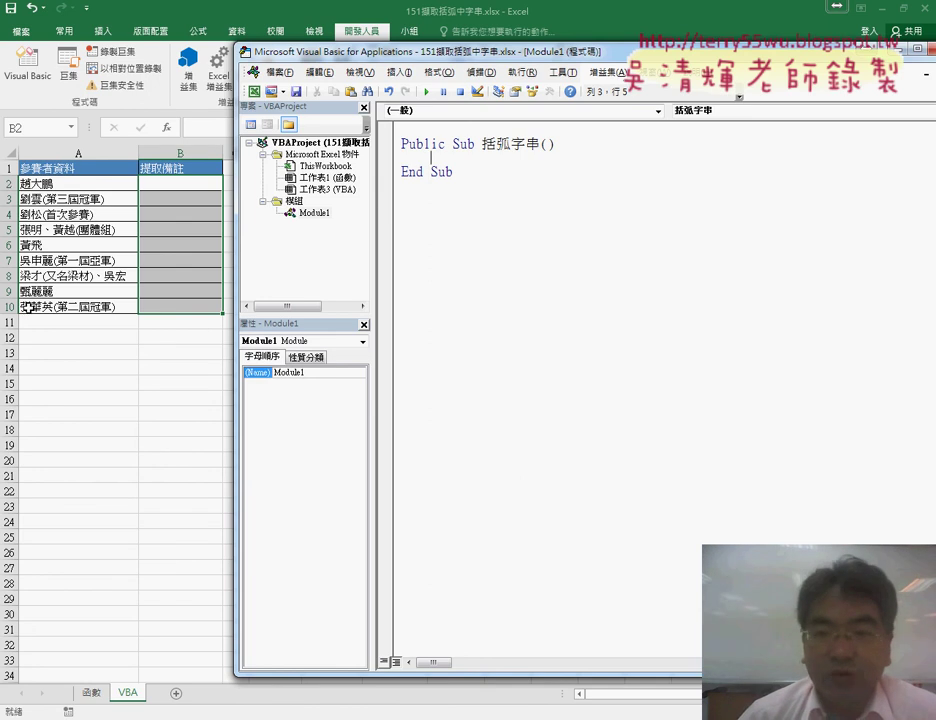
key(shift)
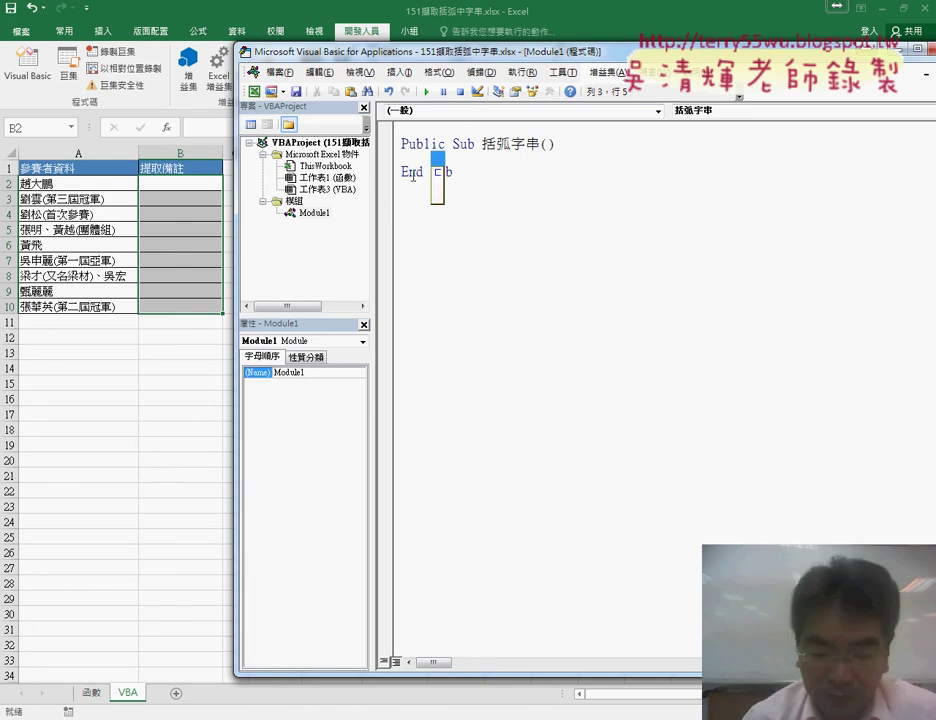
text(fo)
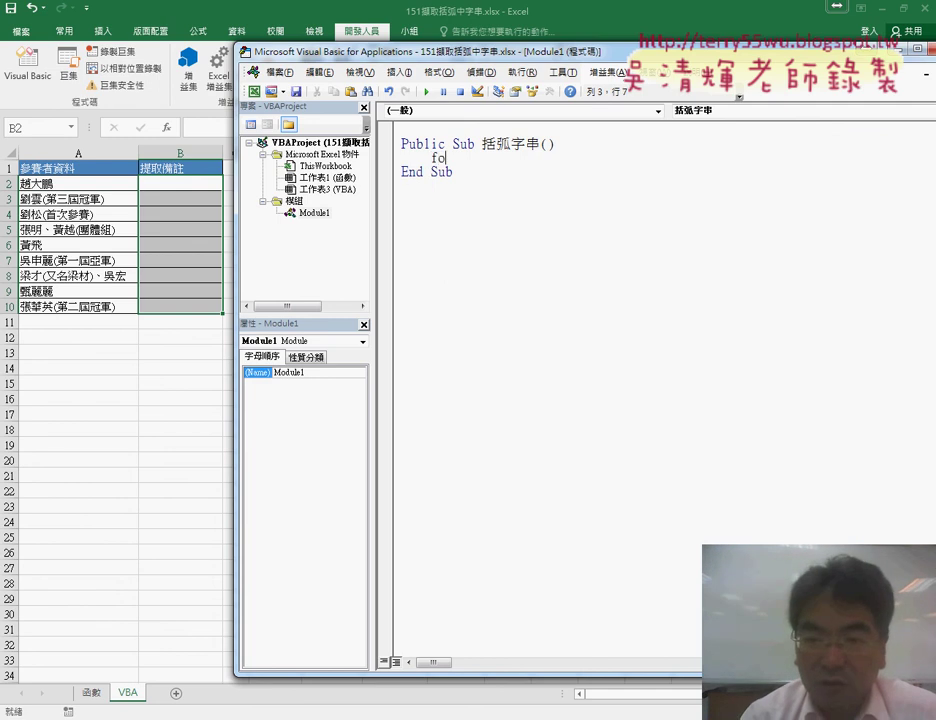
text(r i)
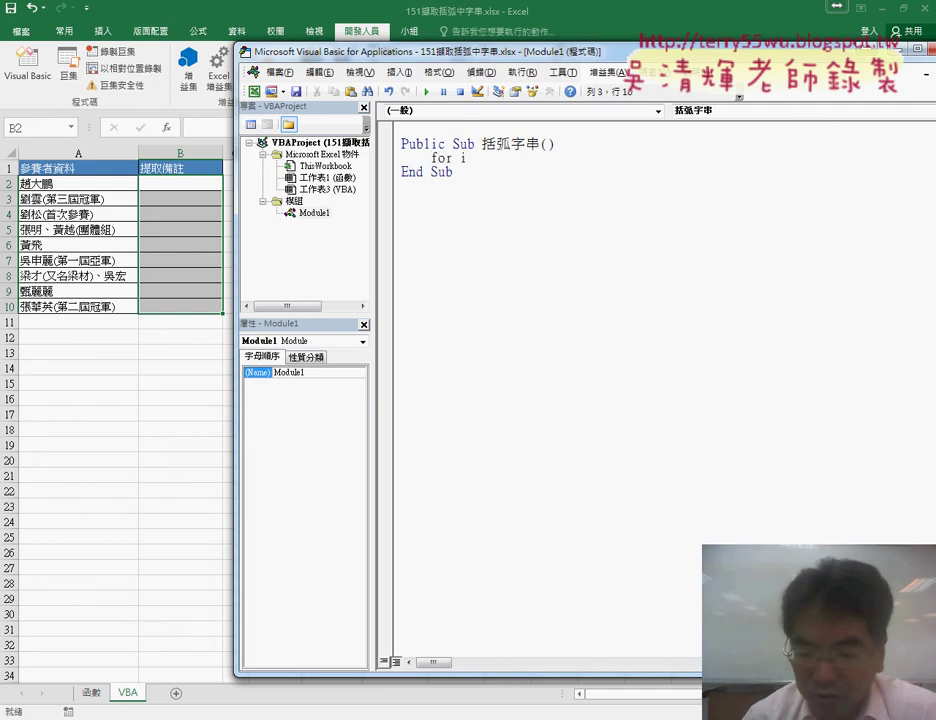
text(=2 to )
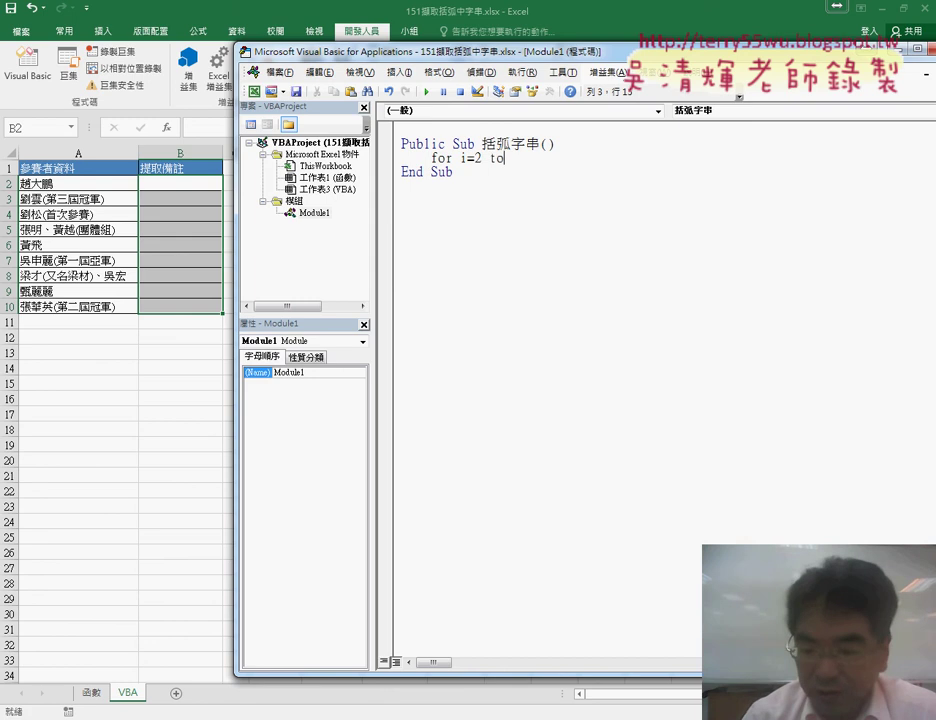
text(10)
key(Return)
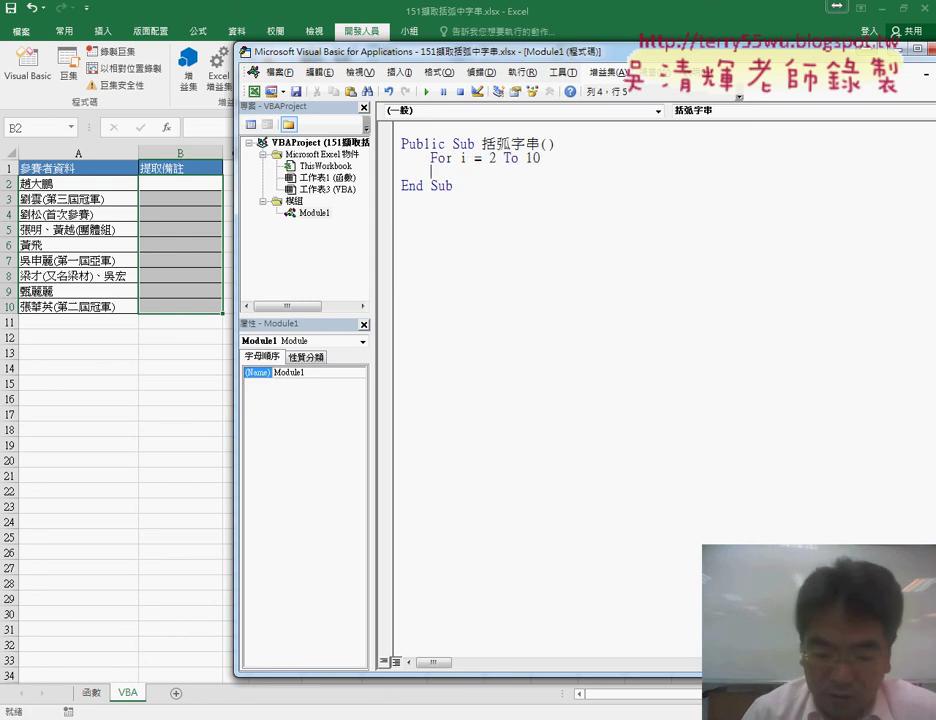
key(Return)
text(Next)
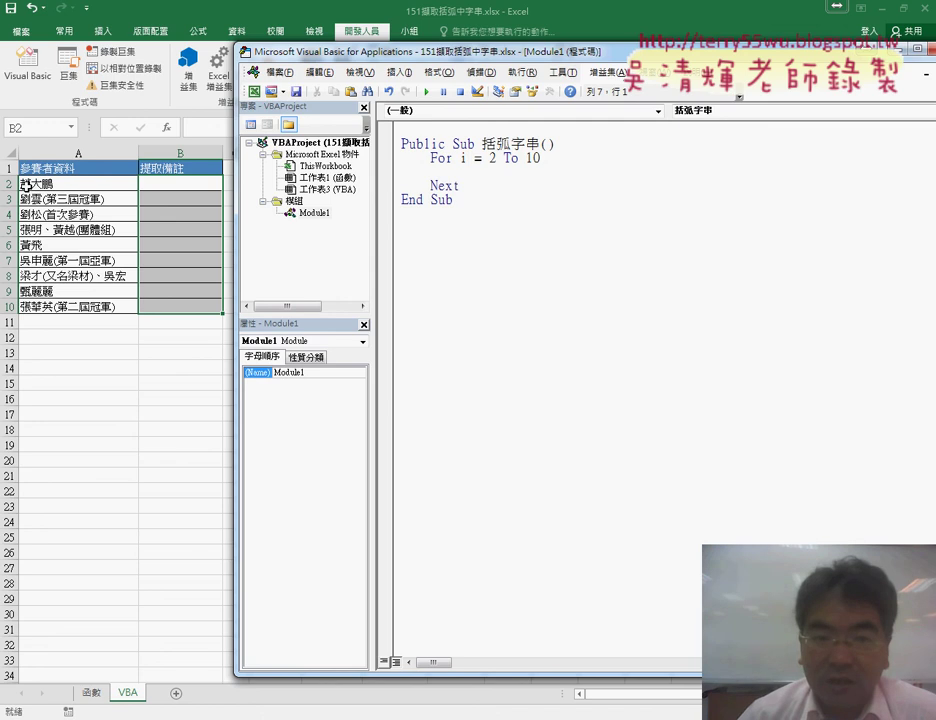
click(467, 175)
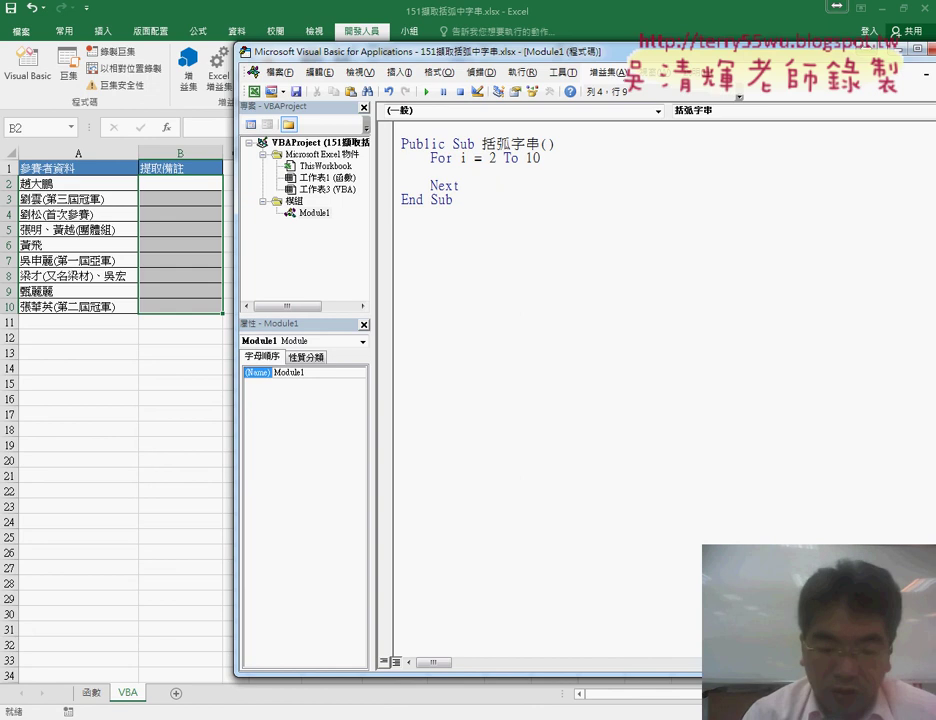
Step: Type a = InStr(Cells(i, "A"), "(") inside the For loop
text(a)
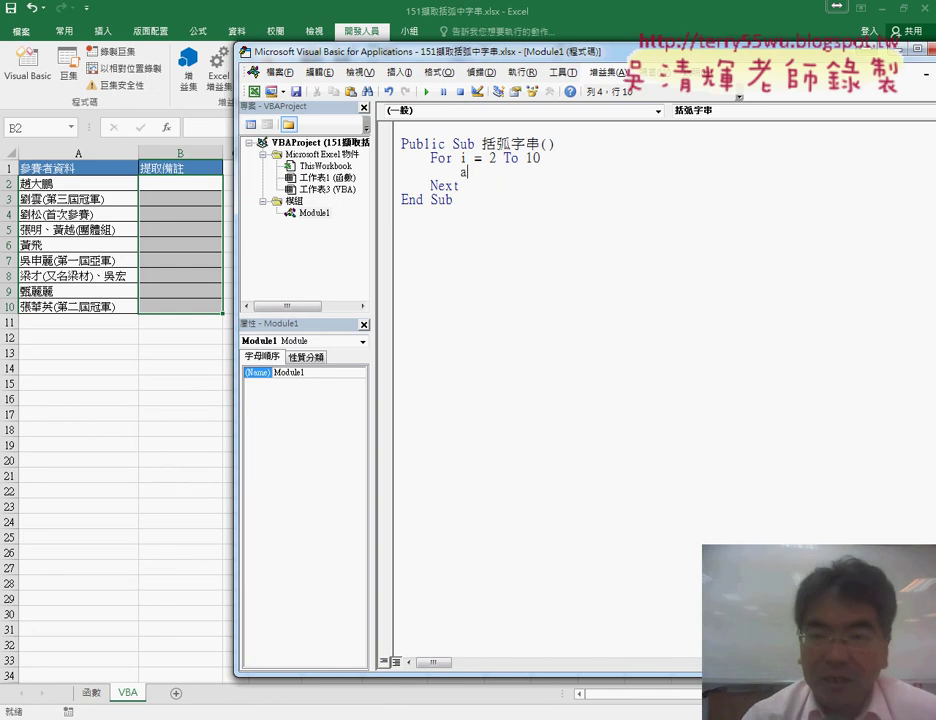
text(=)
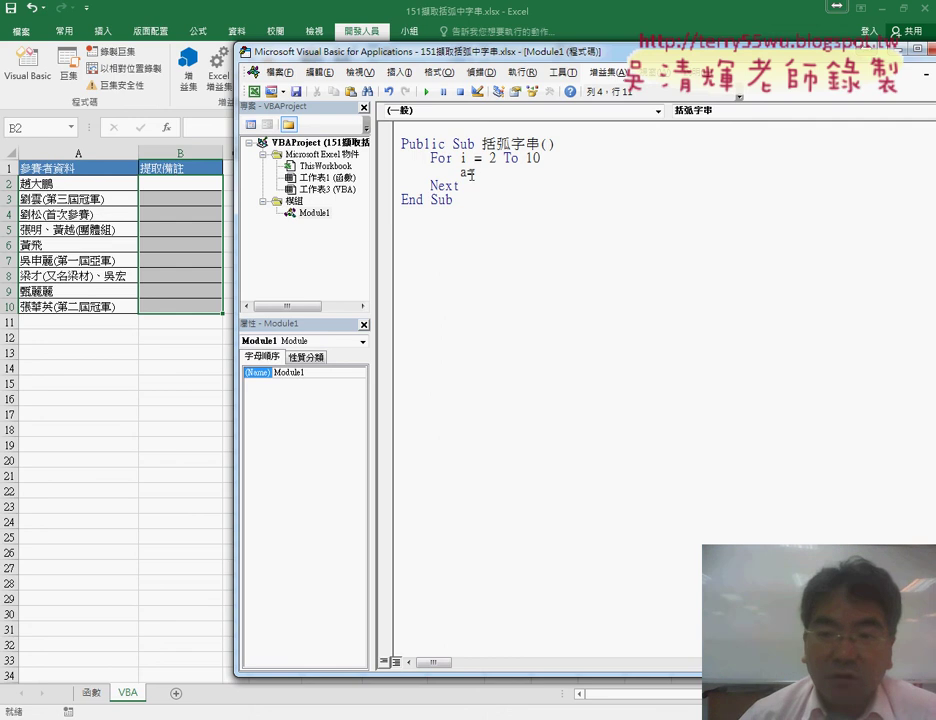
double_click(462, 172)
click(515, 175)
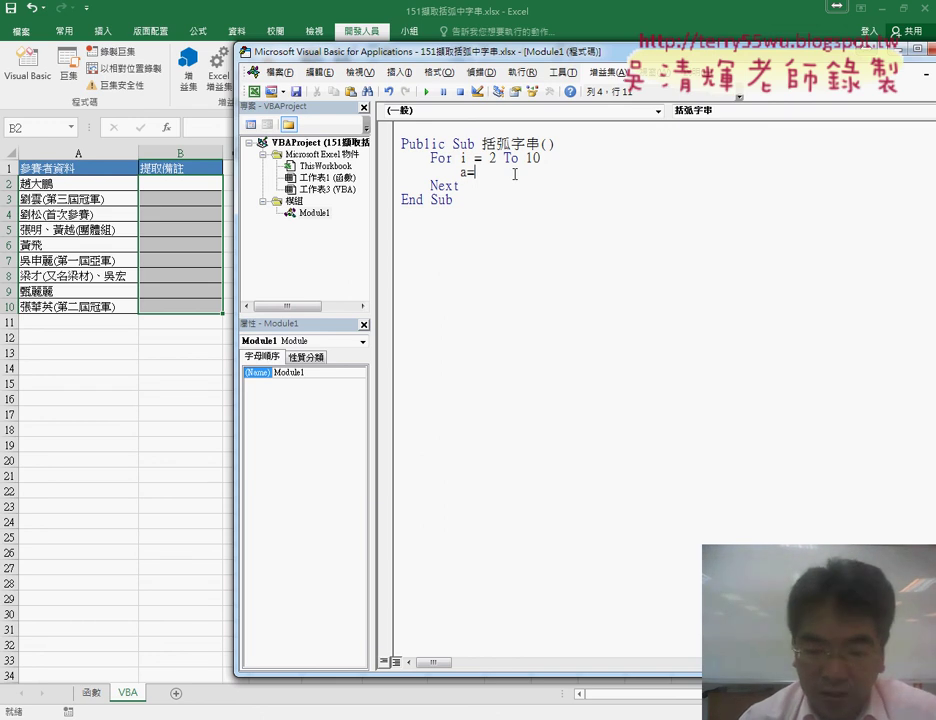
text(in)
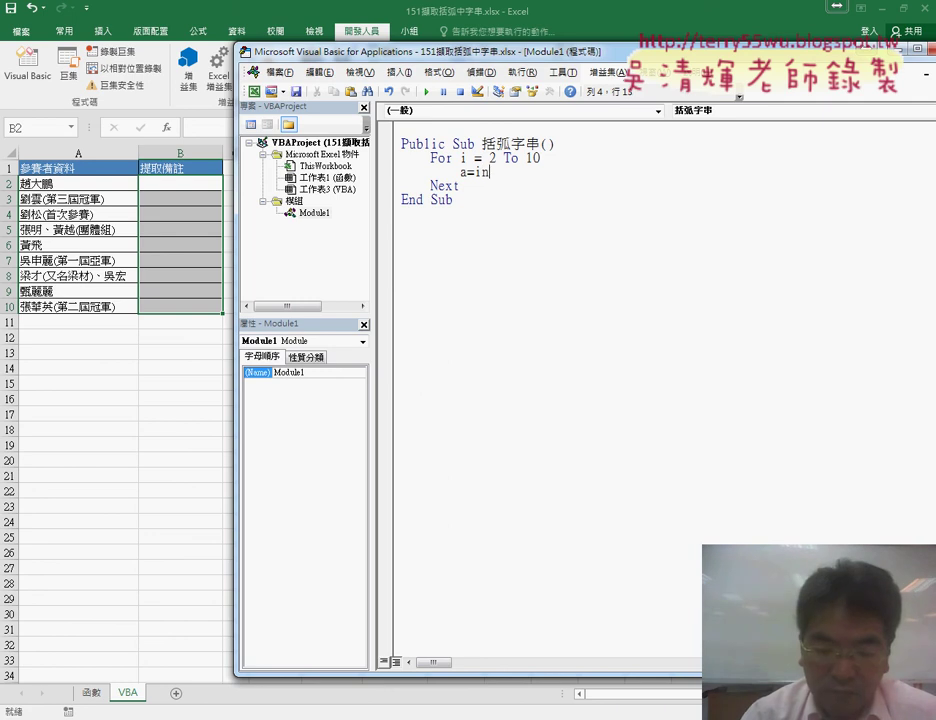
text(str)
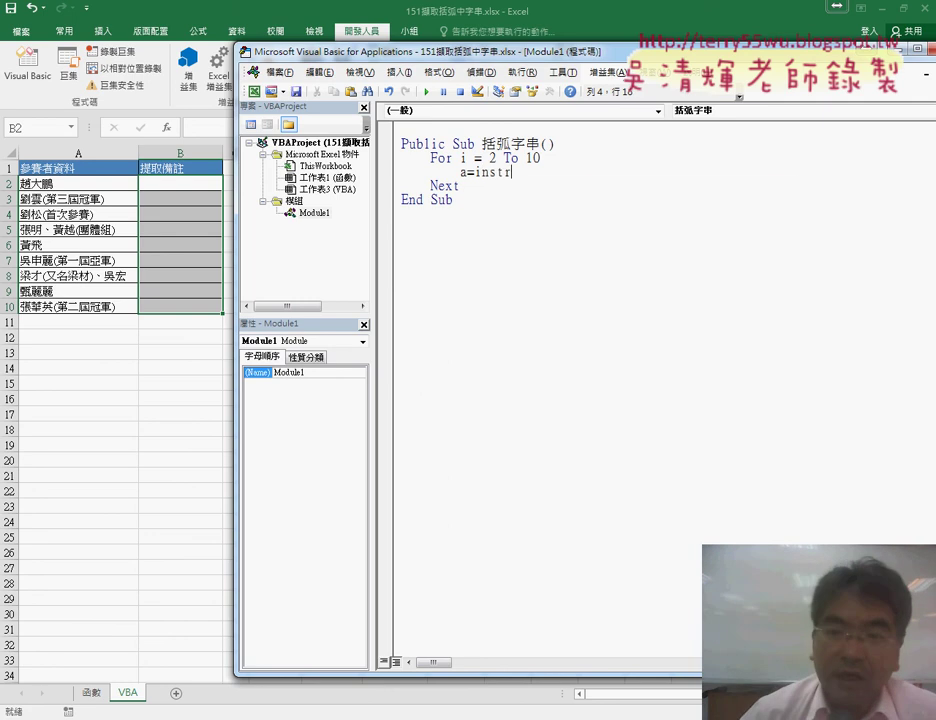
text(()
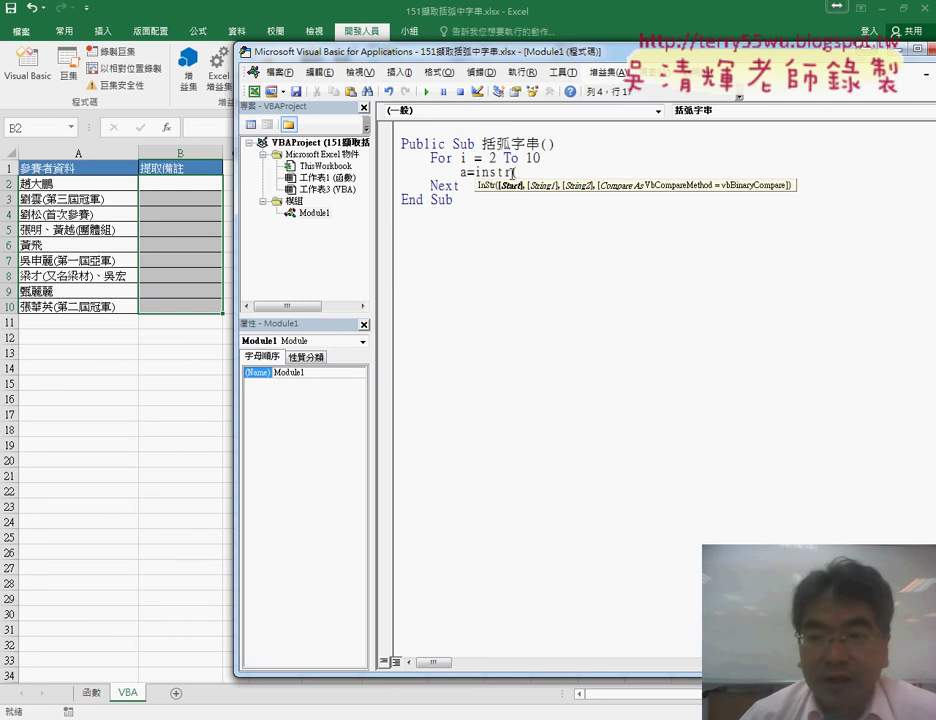
drag(512, 173, 477, 175)
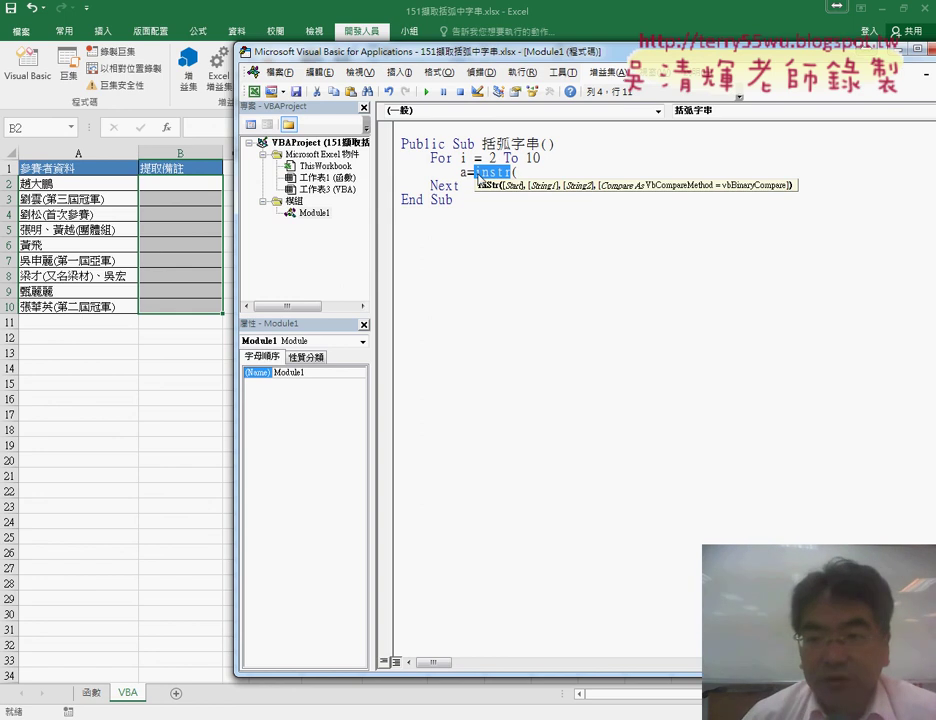
click(579, 176)
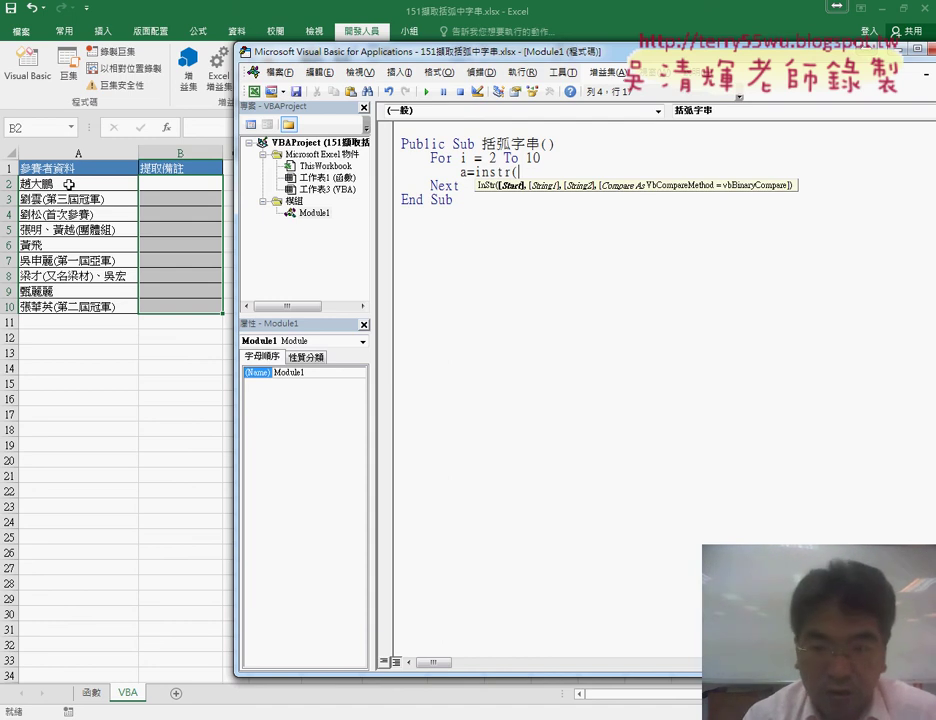
text(cells)
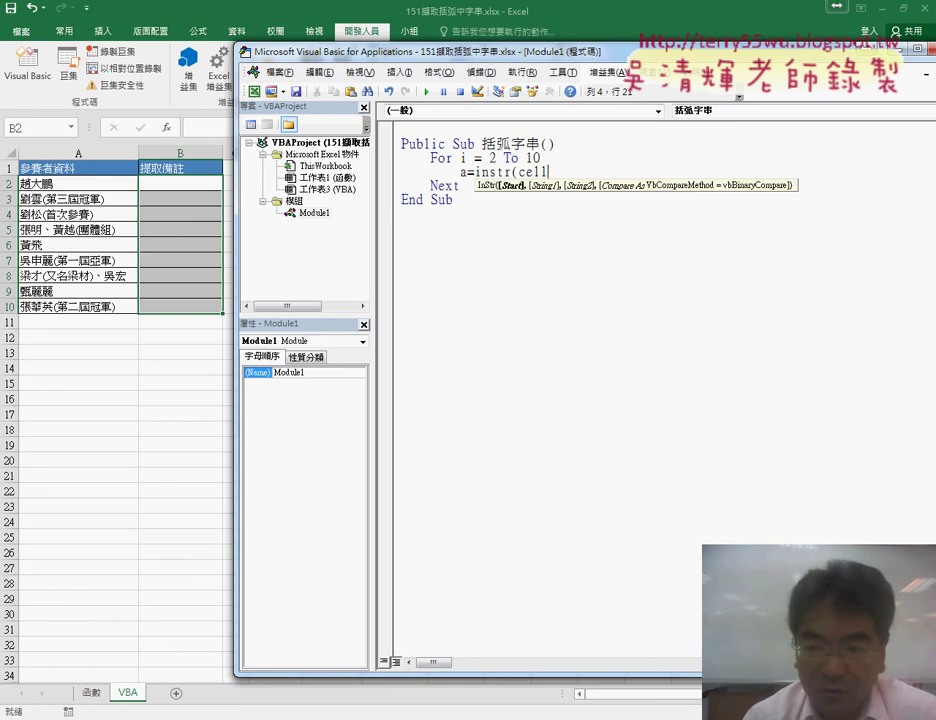
text(()
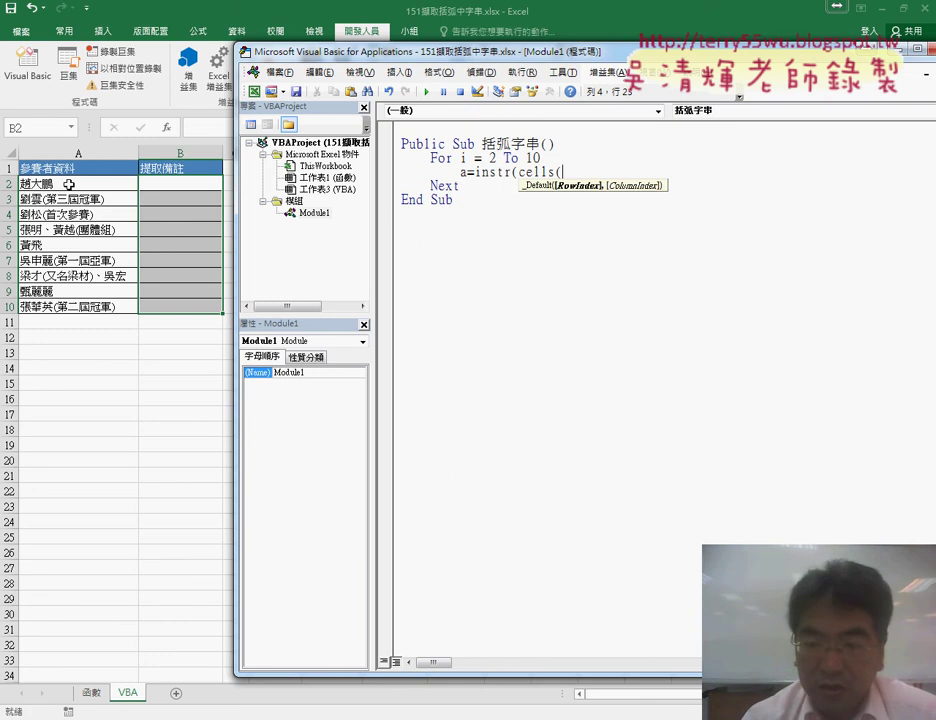
text(i)
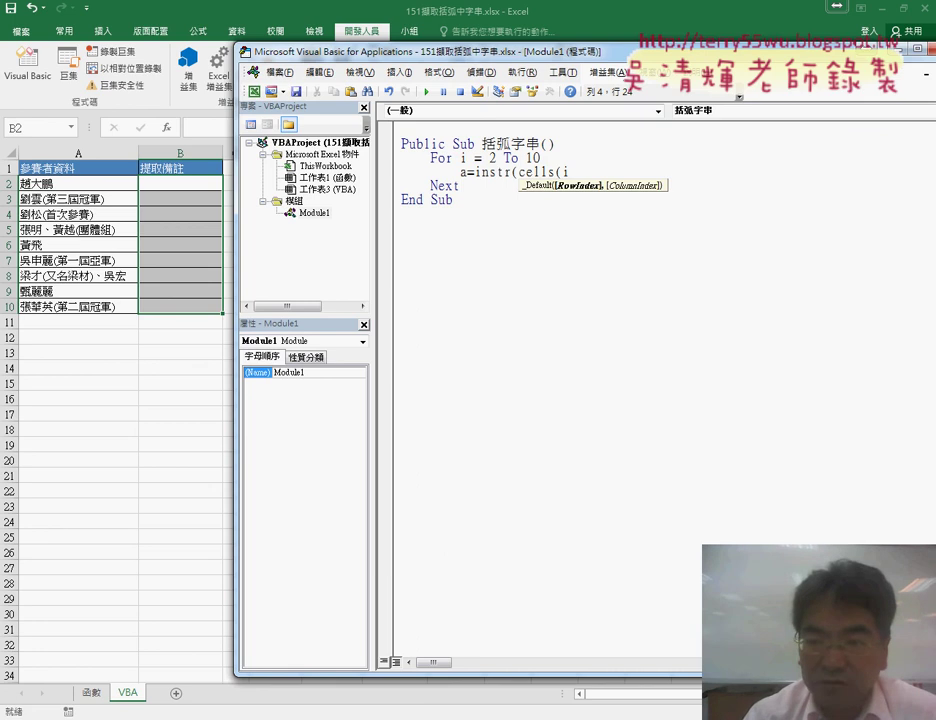
text(,)
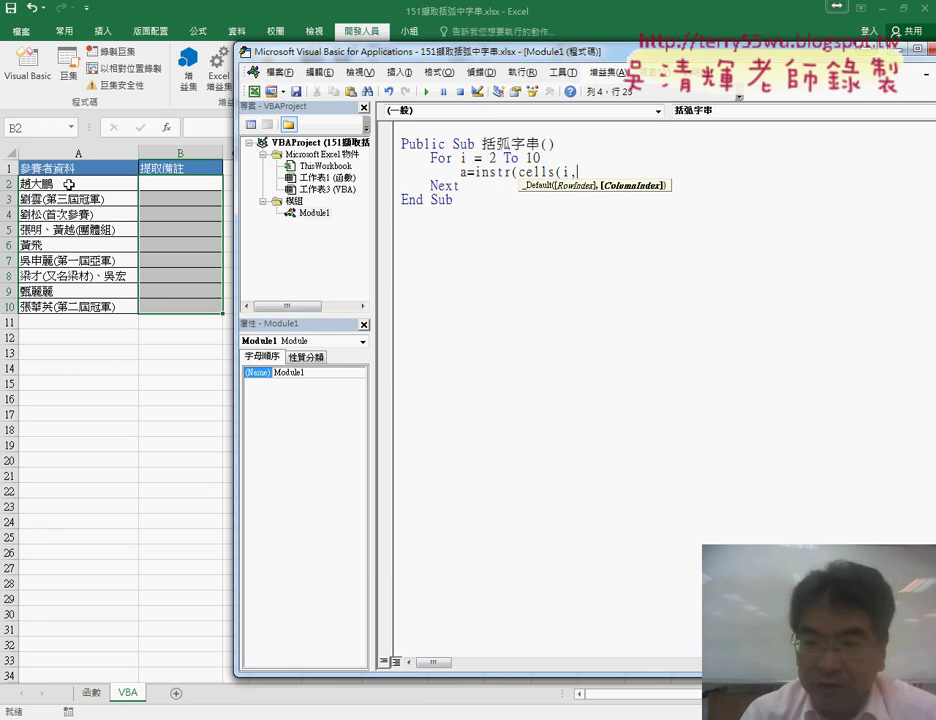
text("A)
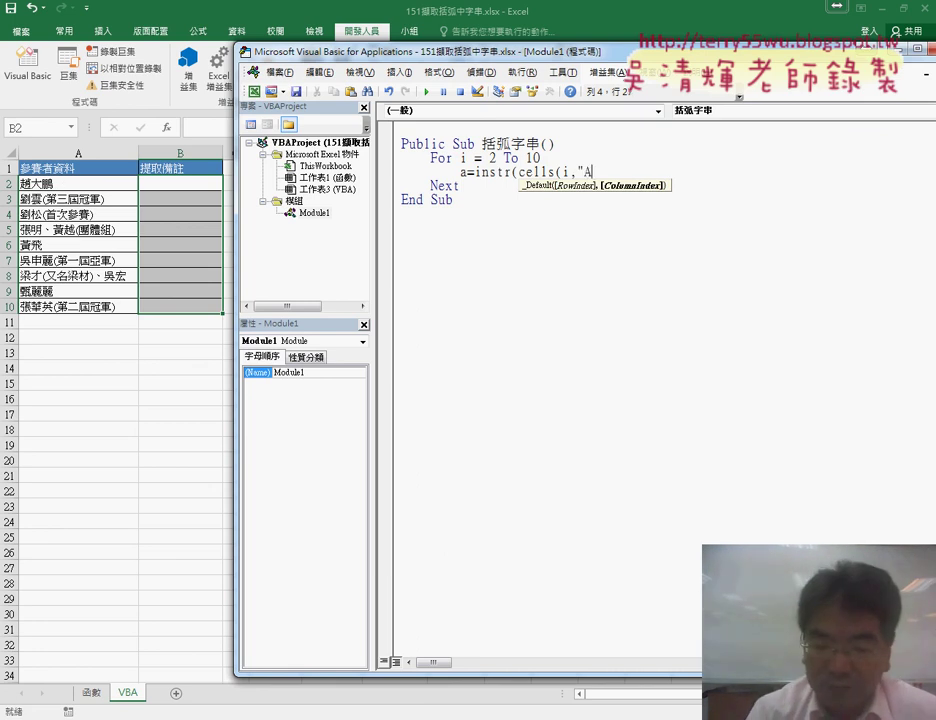
text("))
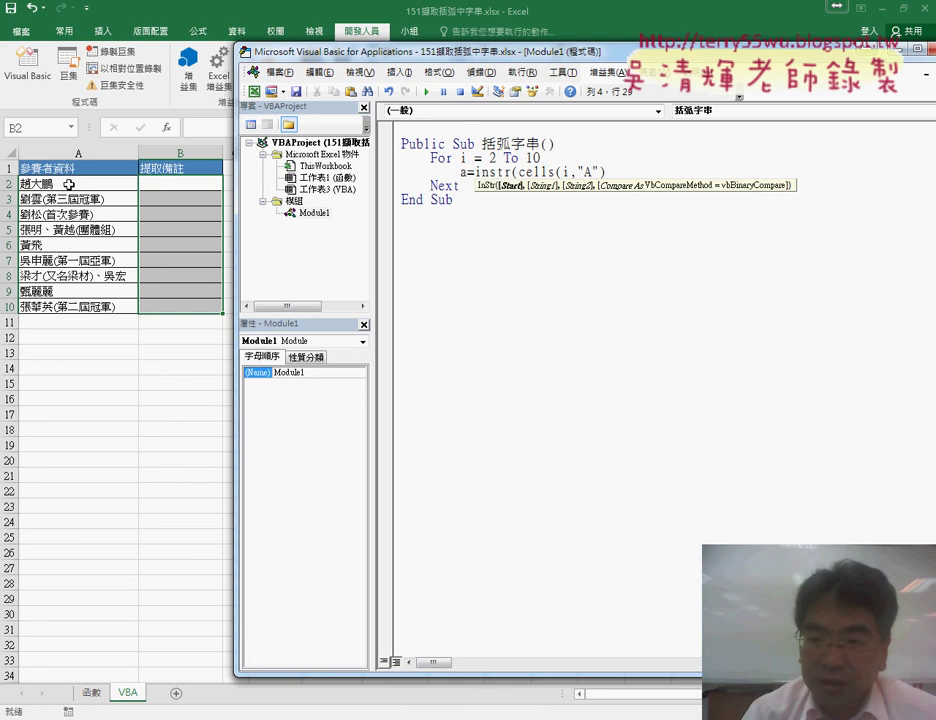
text(,)
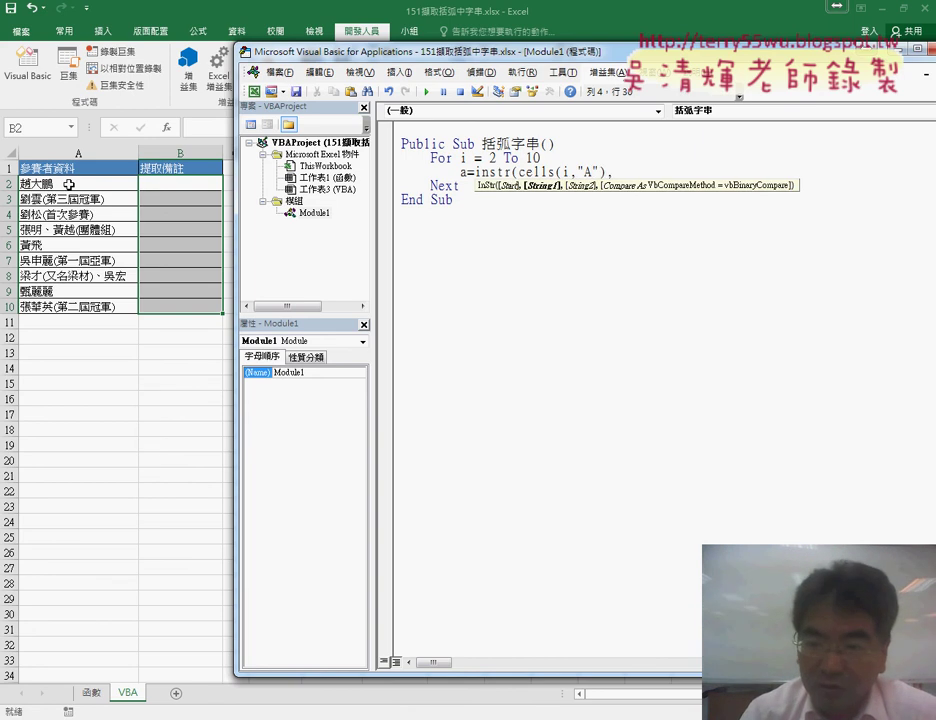
text(")
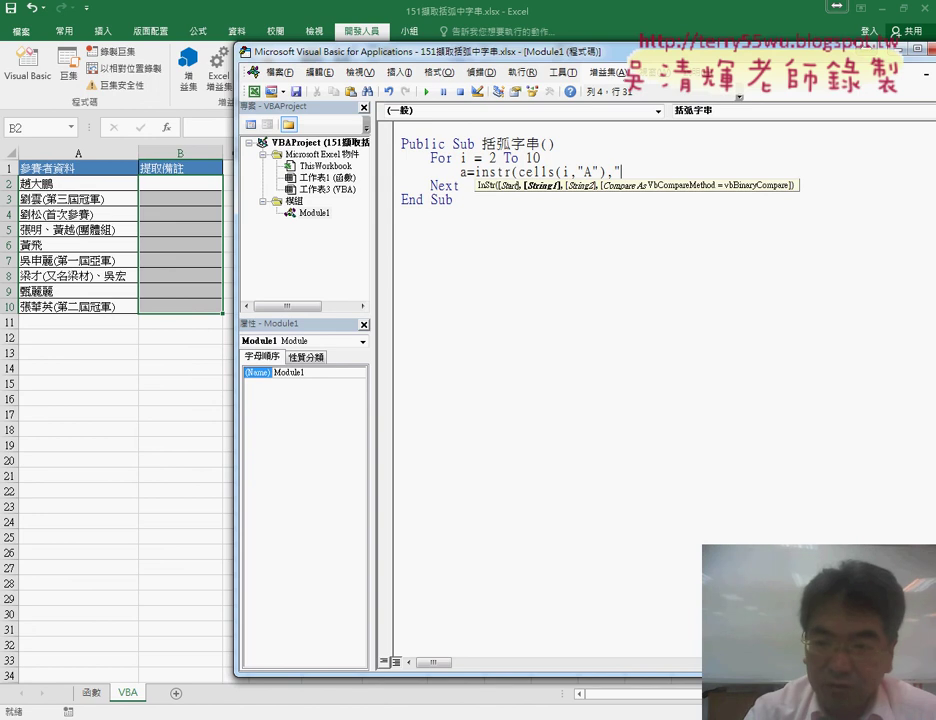
text((")
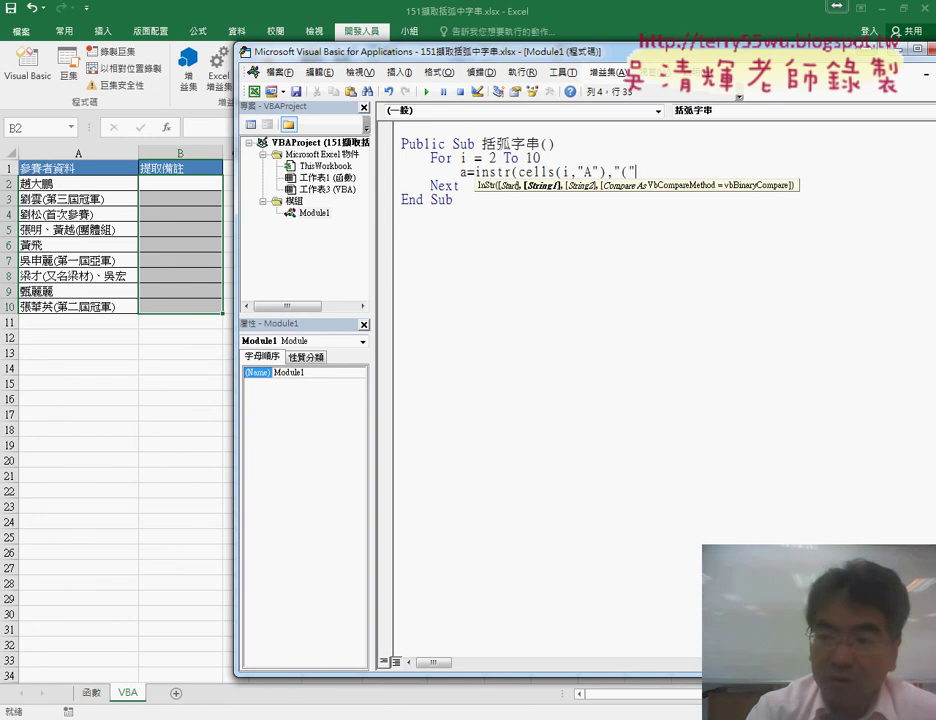
text())
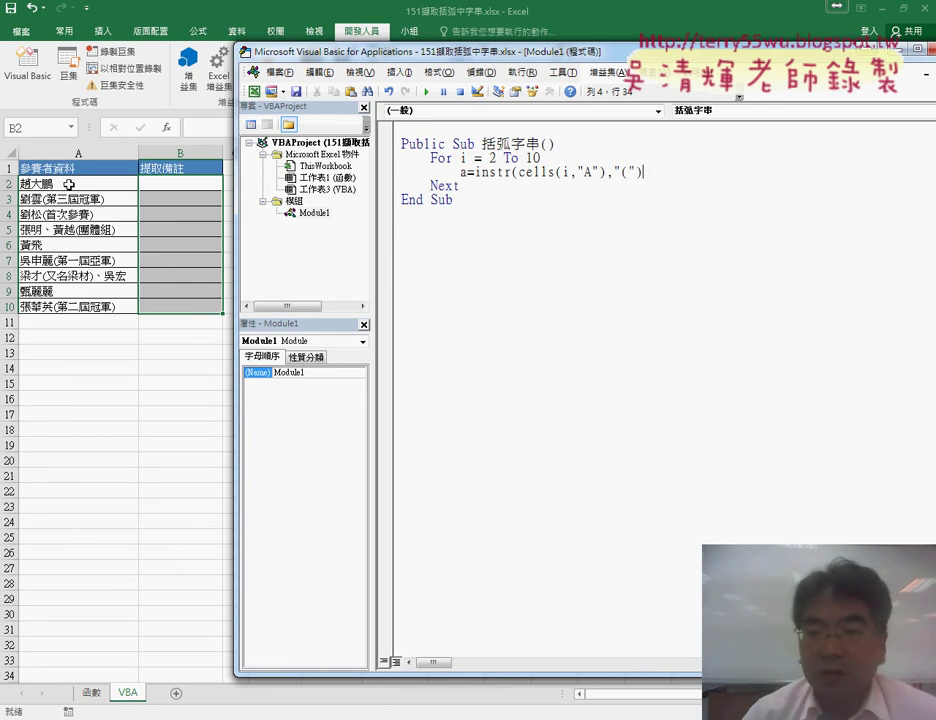
Step: Commit the InStr line so it auto-formats, and add a blank line below it
click(729, 230)
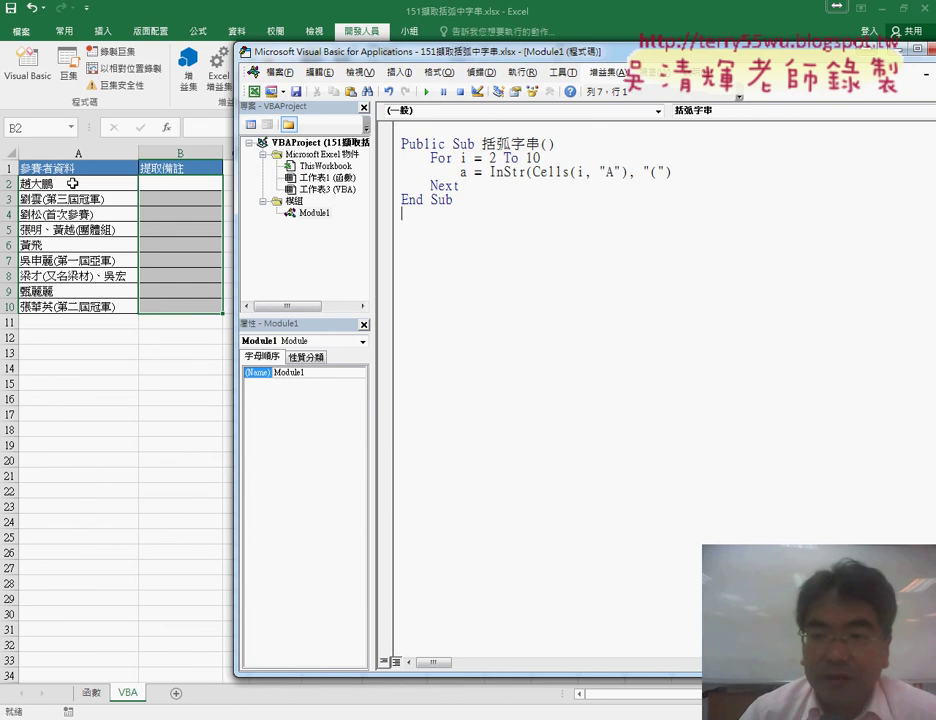
drag(534, 172, 668, 172)
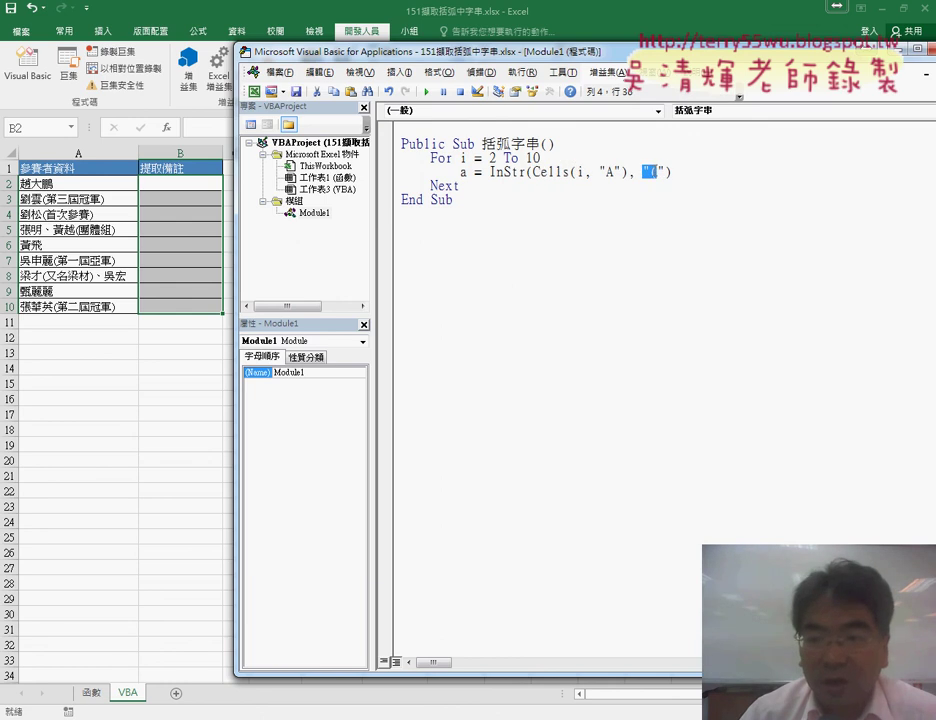
click(697, 171)
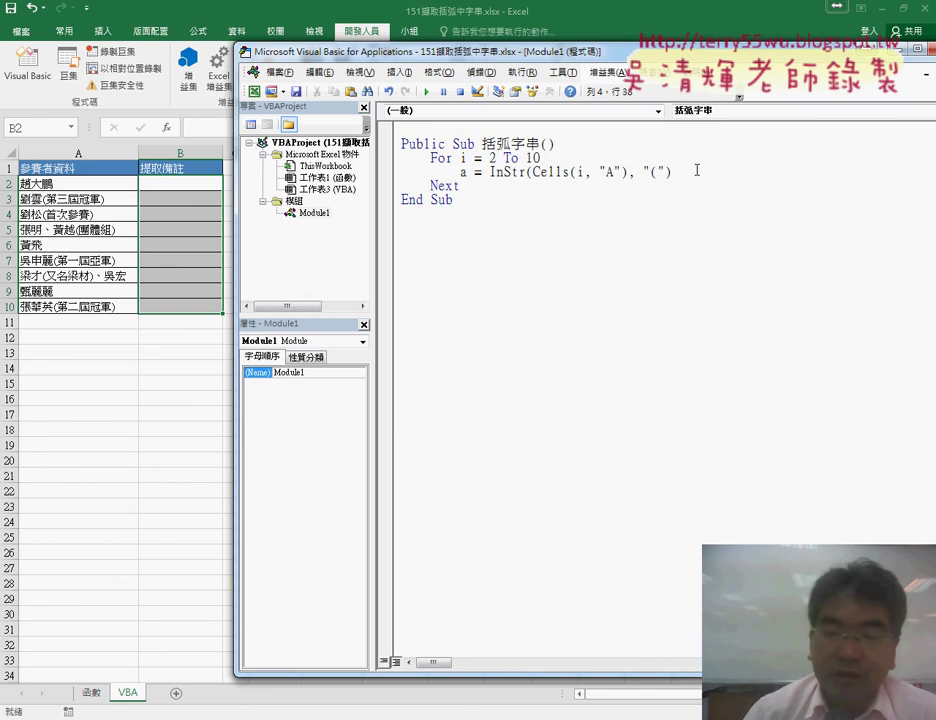
key(Return)
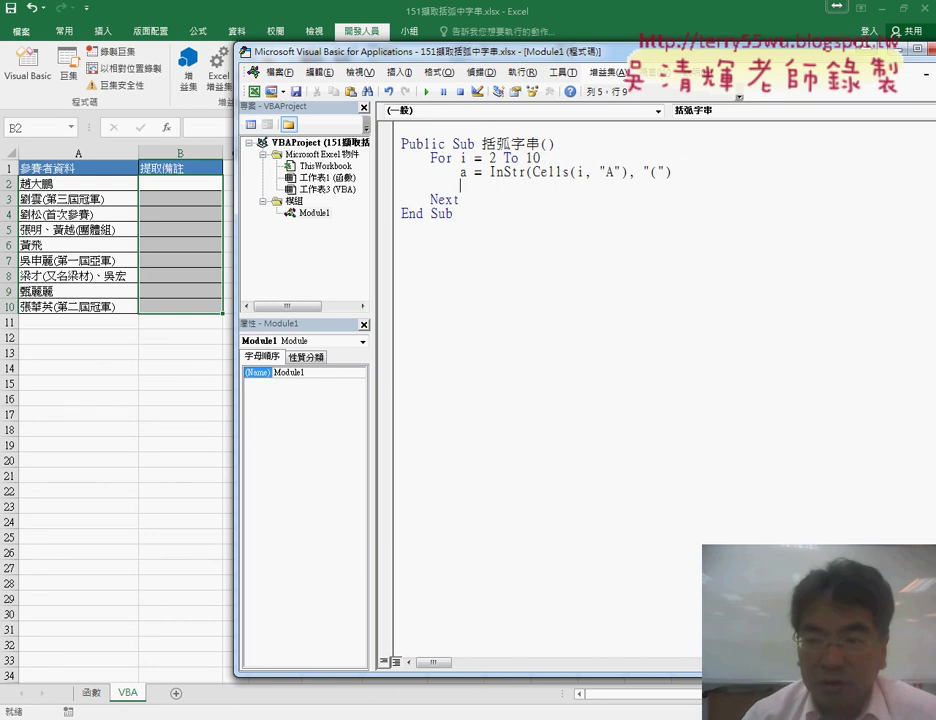
Step: Duplicate the a = InStr line below, rename its variable to b, and add a blank line after it
mouse_move(676, 172)
mouse_down()
mouse_move(459, 172)
mouse_move(474, 200)
mouse_move(462, 186)
mouse_up()
double_click(462, 186)
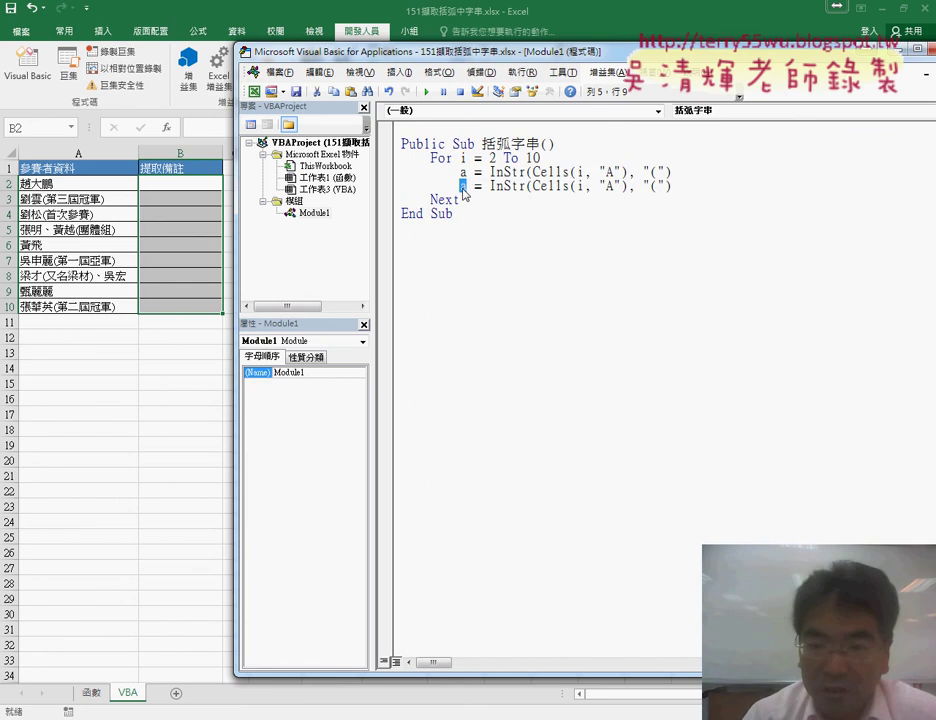
text(b)
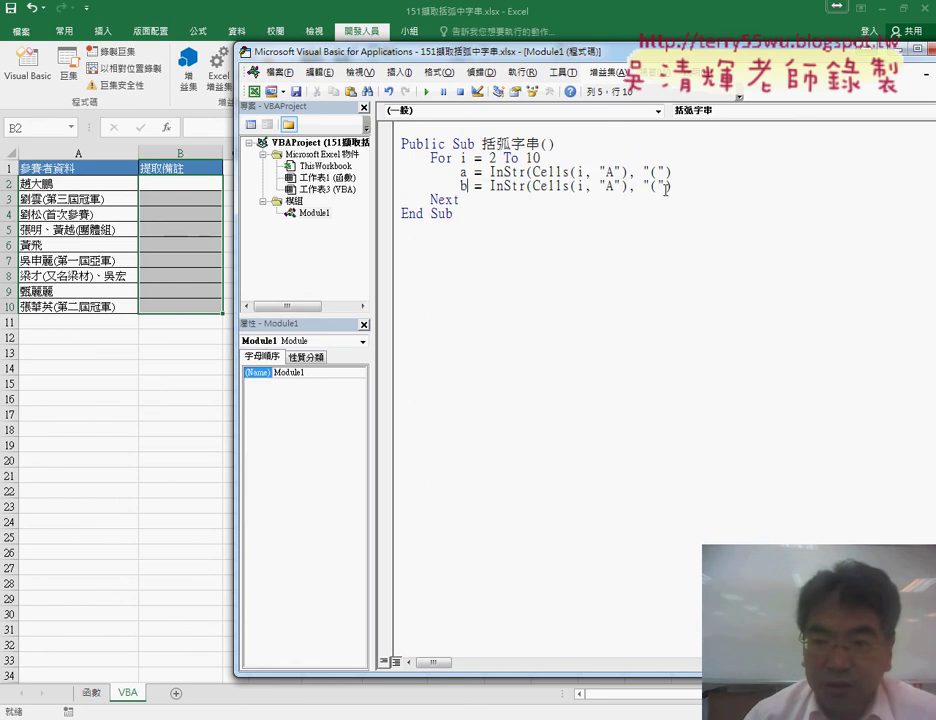
drag(667, 188, 501, 188)
click(463, 186)
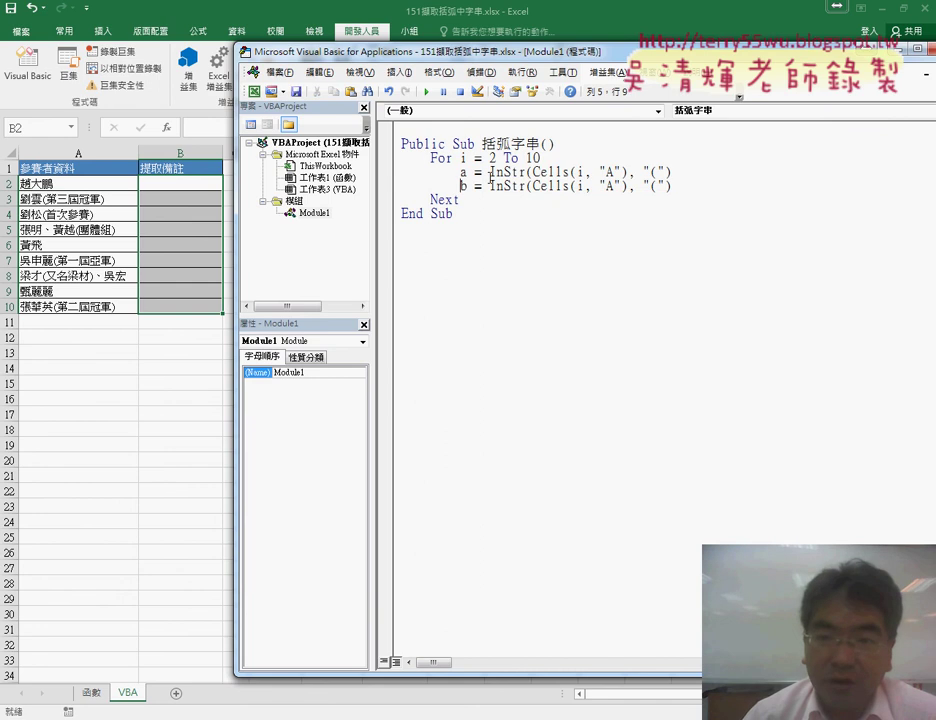
double_click(462, 172)
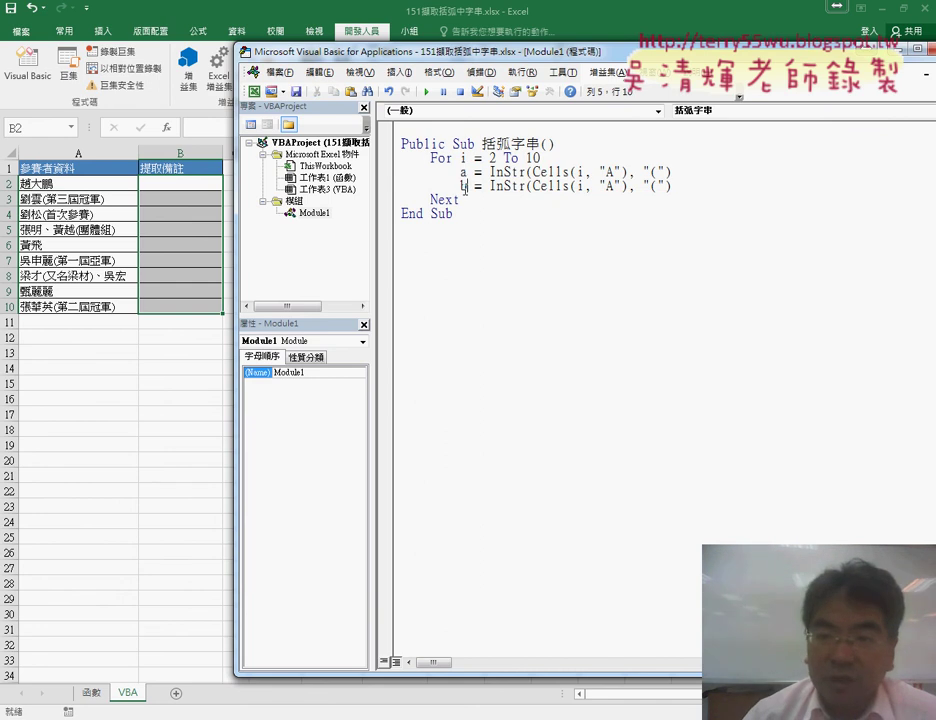
double_click(463, 186)
click(696, 191)
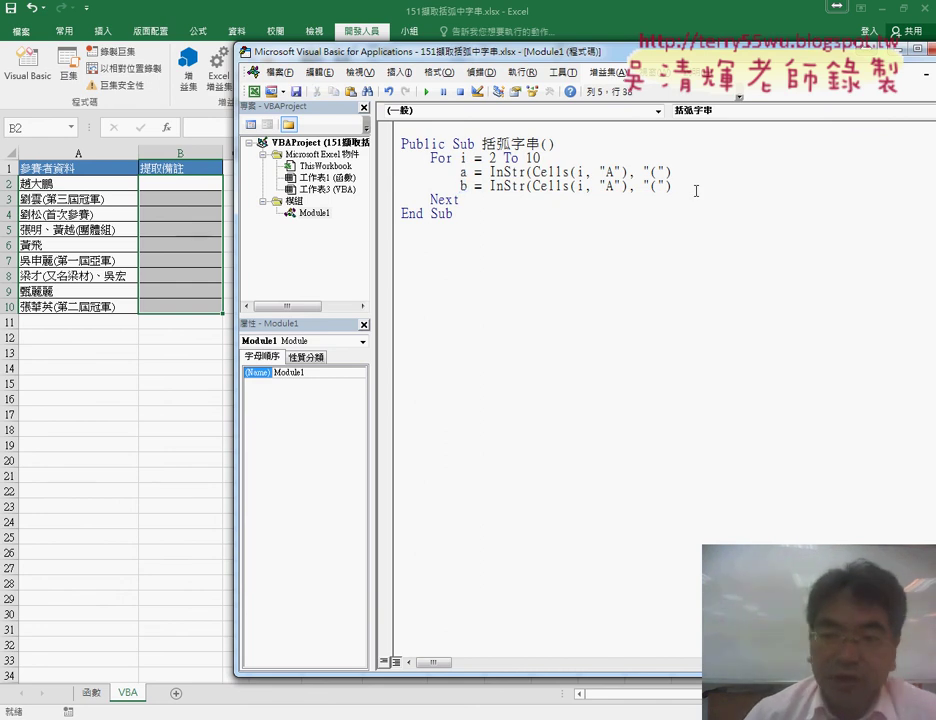
key(Return)
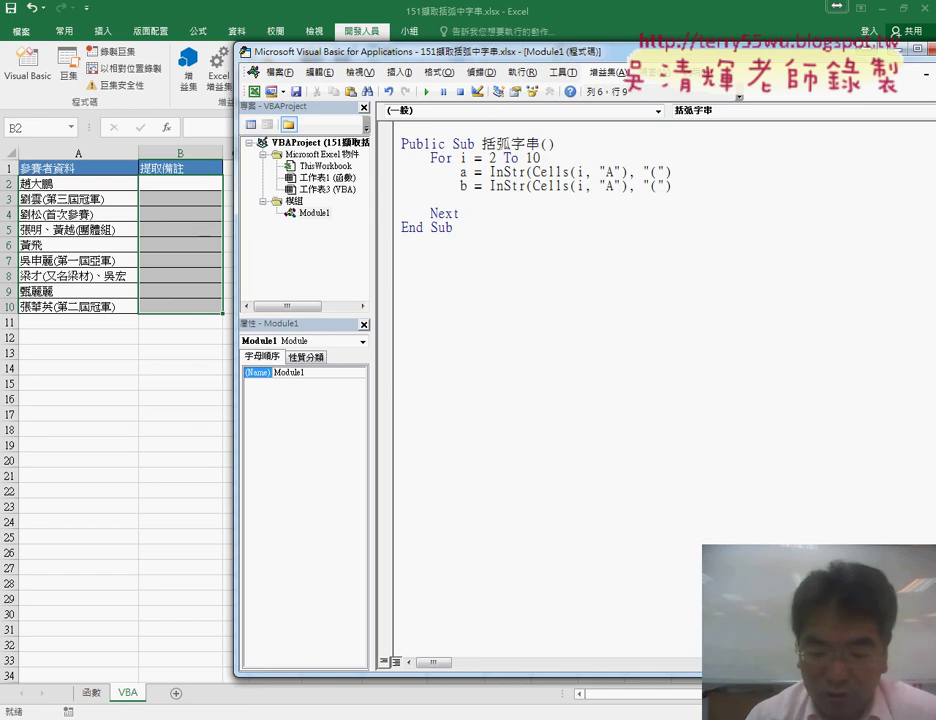
Step: Add an empty If a <> 0 Then … End If block below the b line
text(if a<)
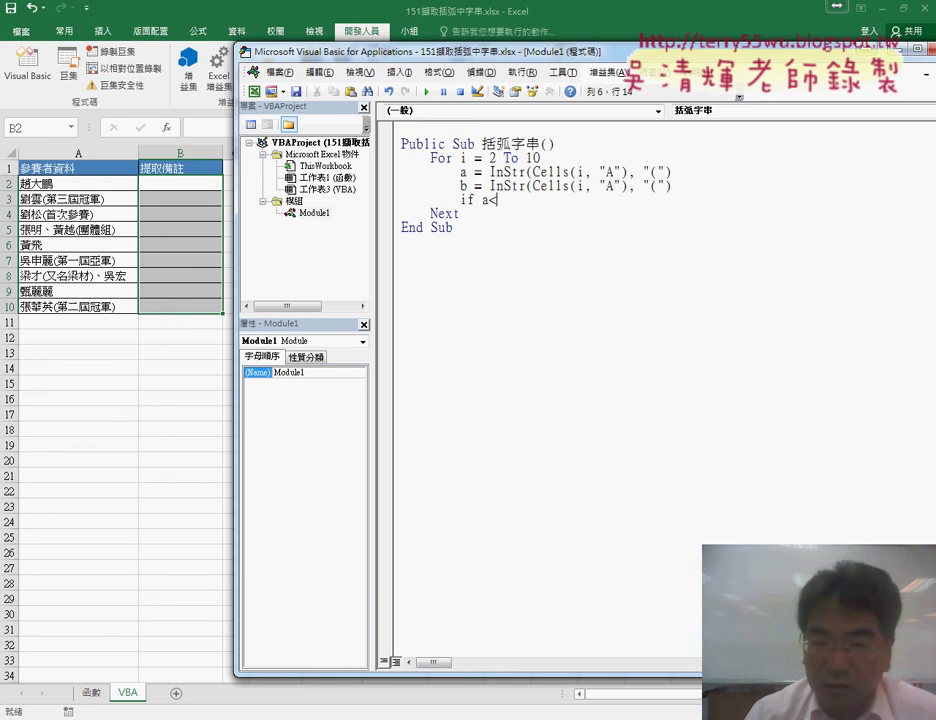
text(>)
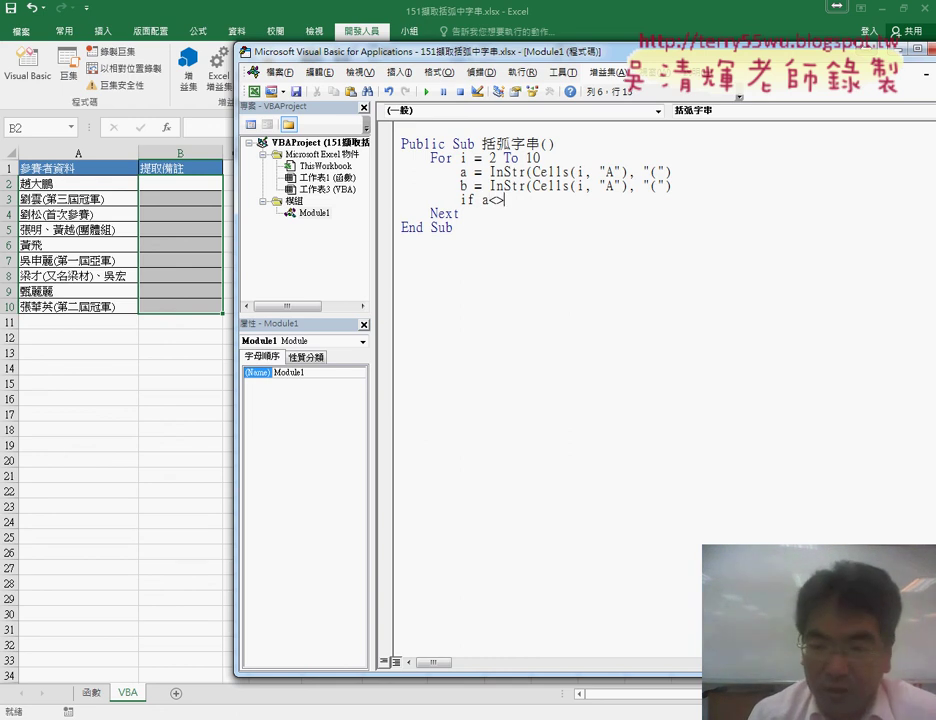
text(0 )
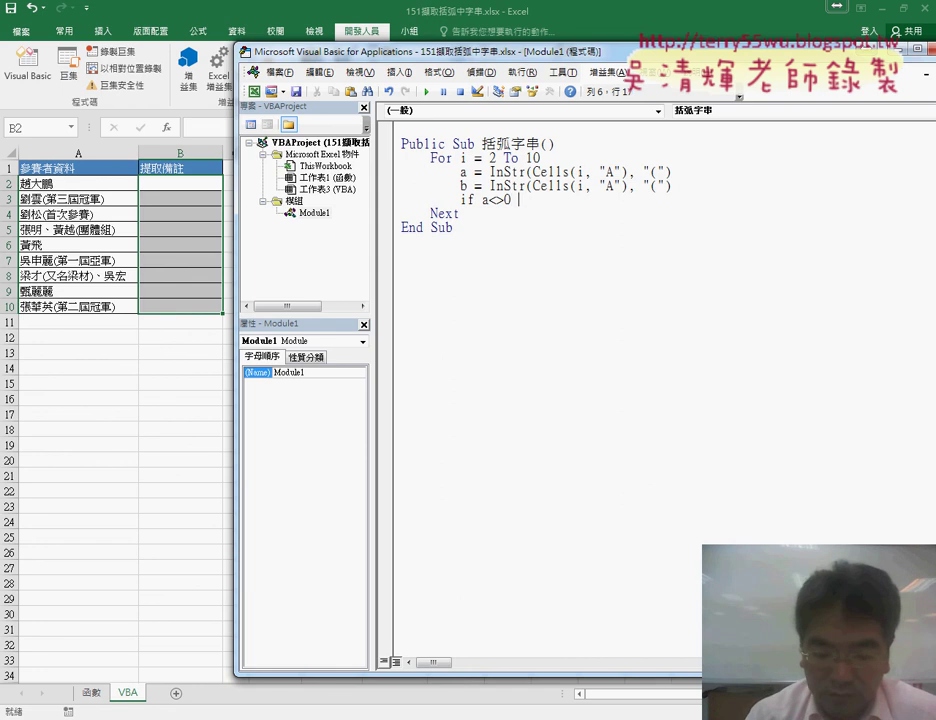
text(then)
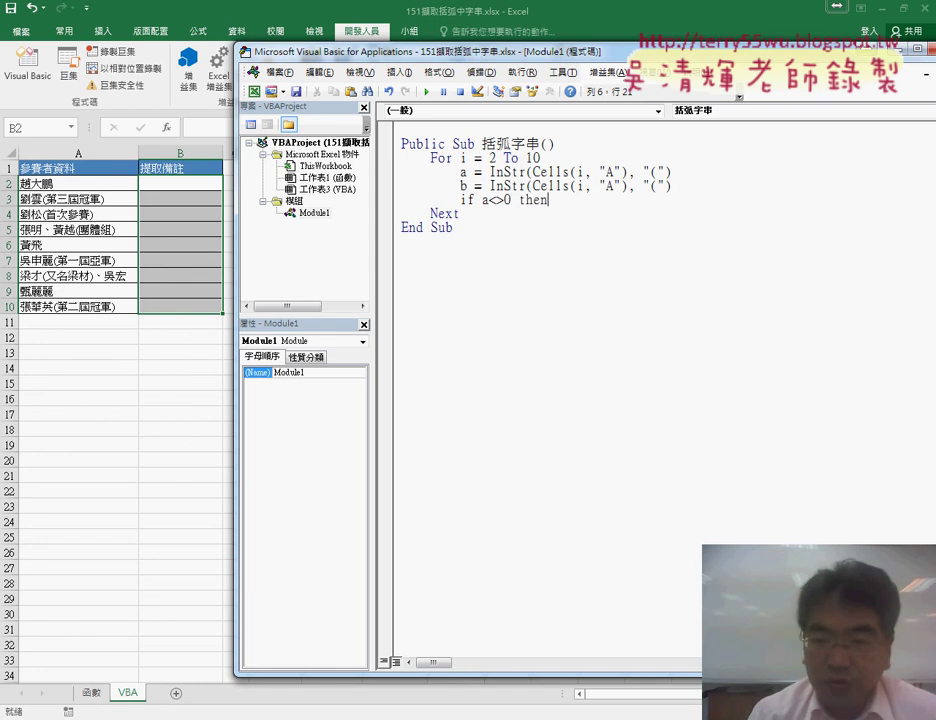
key(Return)
key(Return)
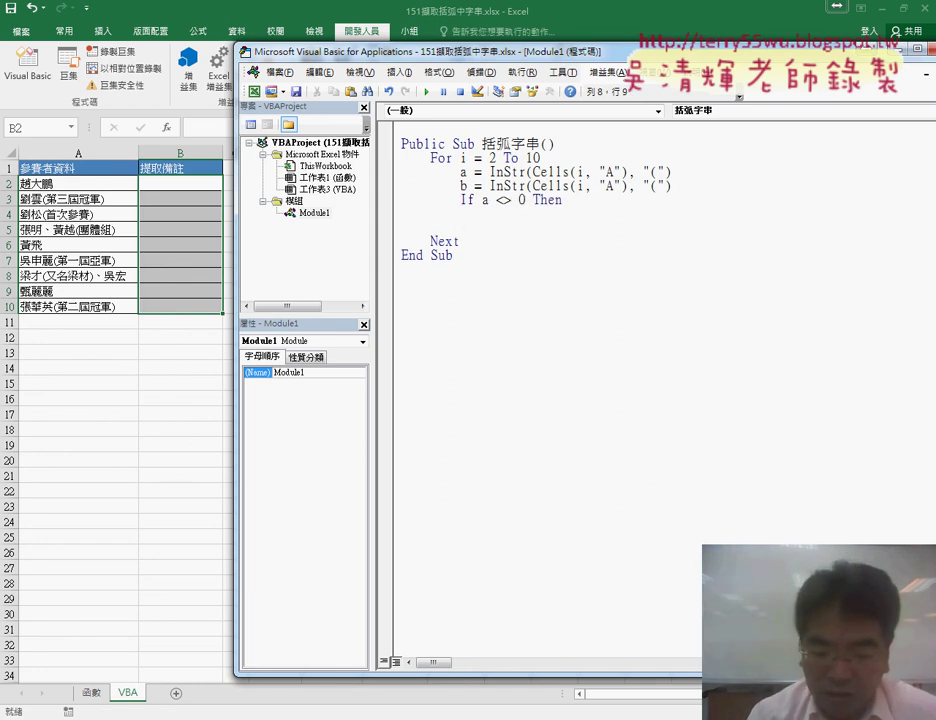
text(end i)
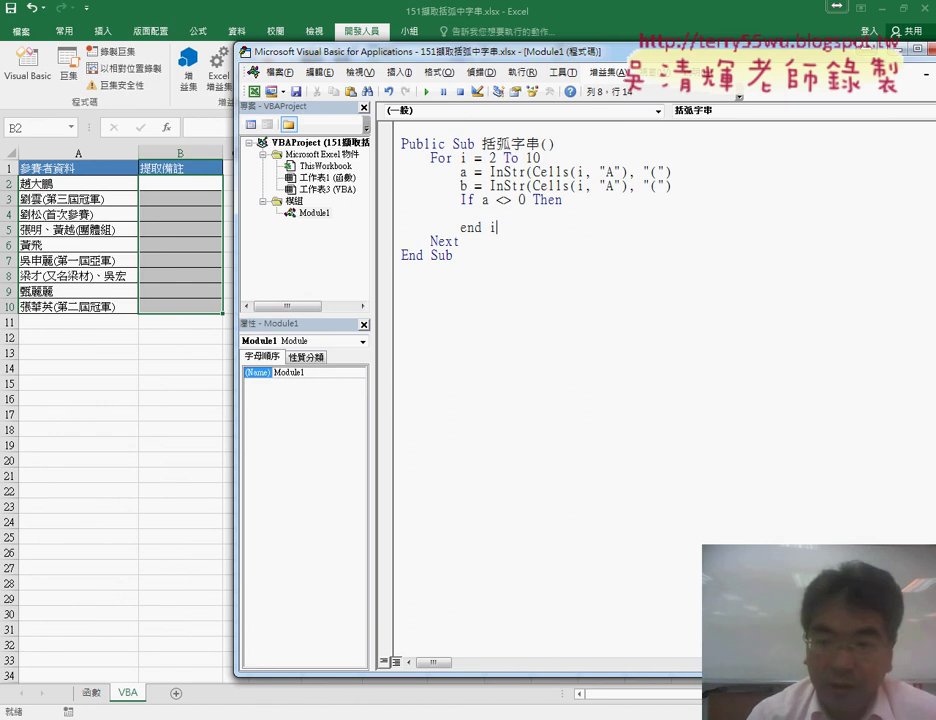
text(f)
key(Up)
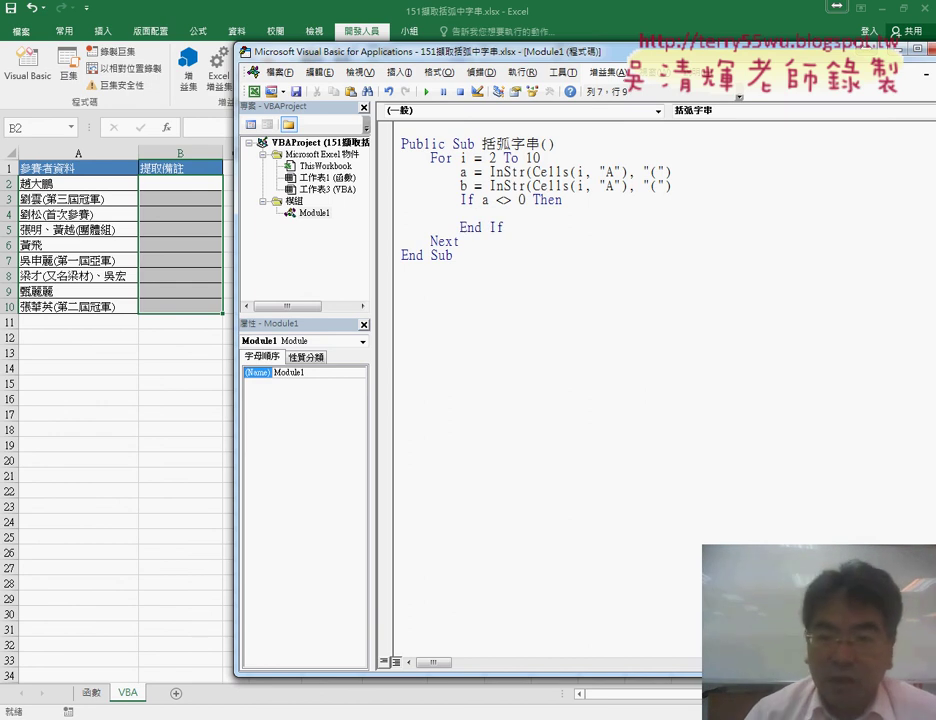
drag(483, 200, 510, 200)
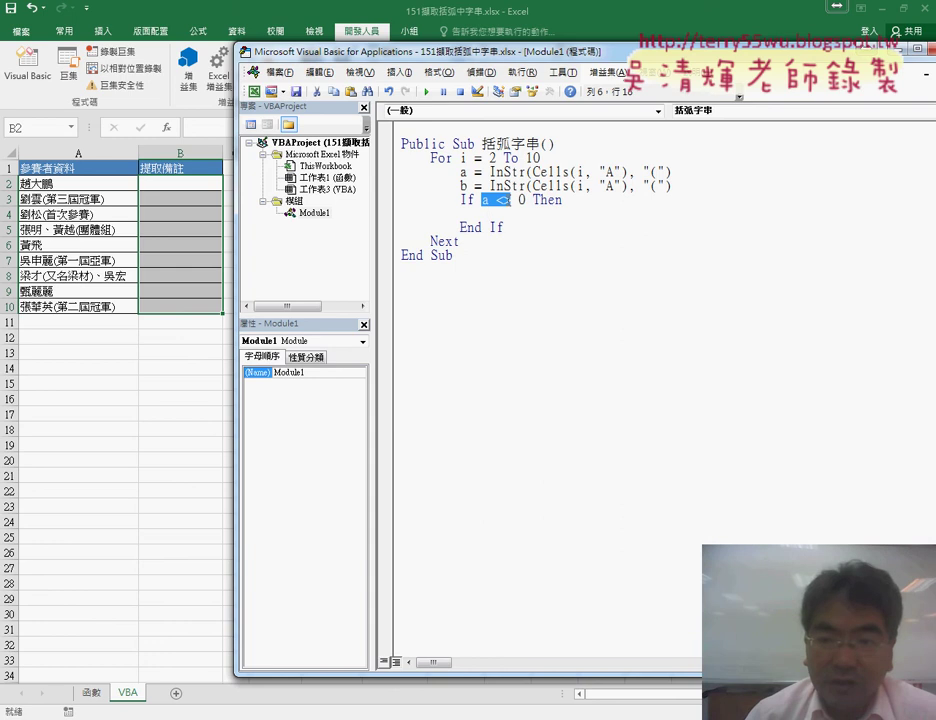
click(503, 215)
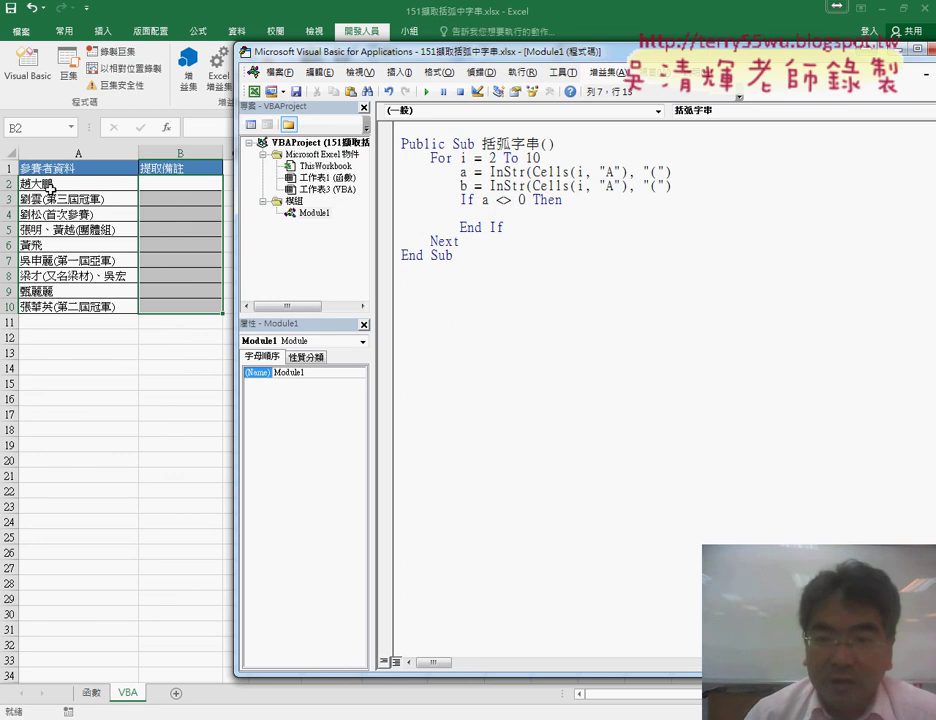
double_click(463, 172)
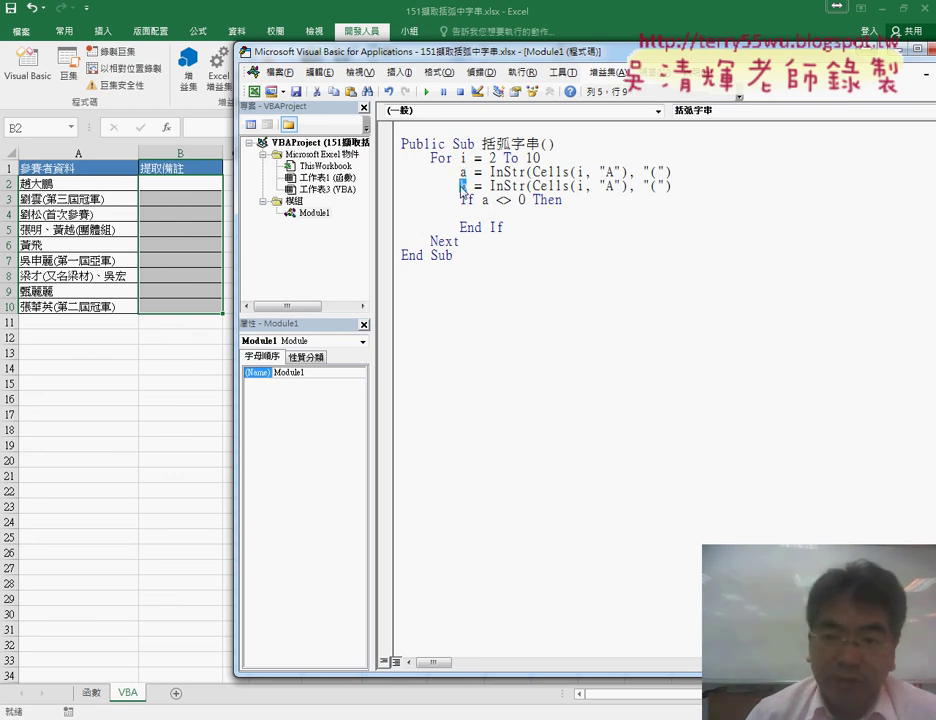
click(516, 214)
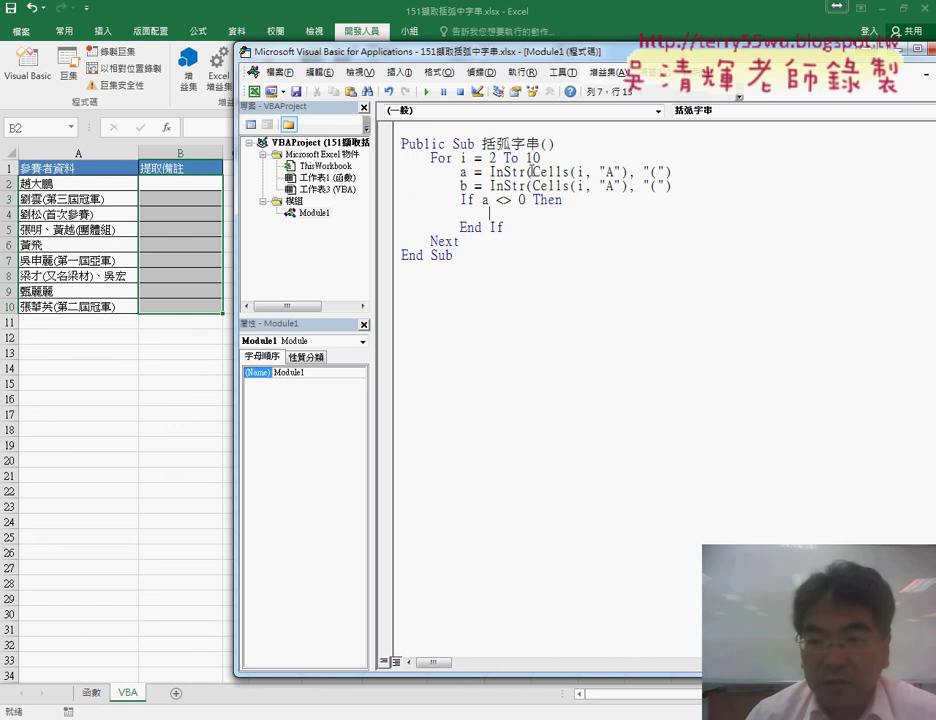
Step: Write Cells(i, "B") = Mid(Cells(i, "A") inside the If block
mouse_move(532, 172)
mouse_down()
mouse_move(614, 172)
mouse_move(548, 220)
mouse_up()
text(Cells(i, "A"))
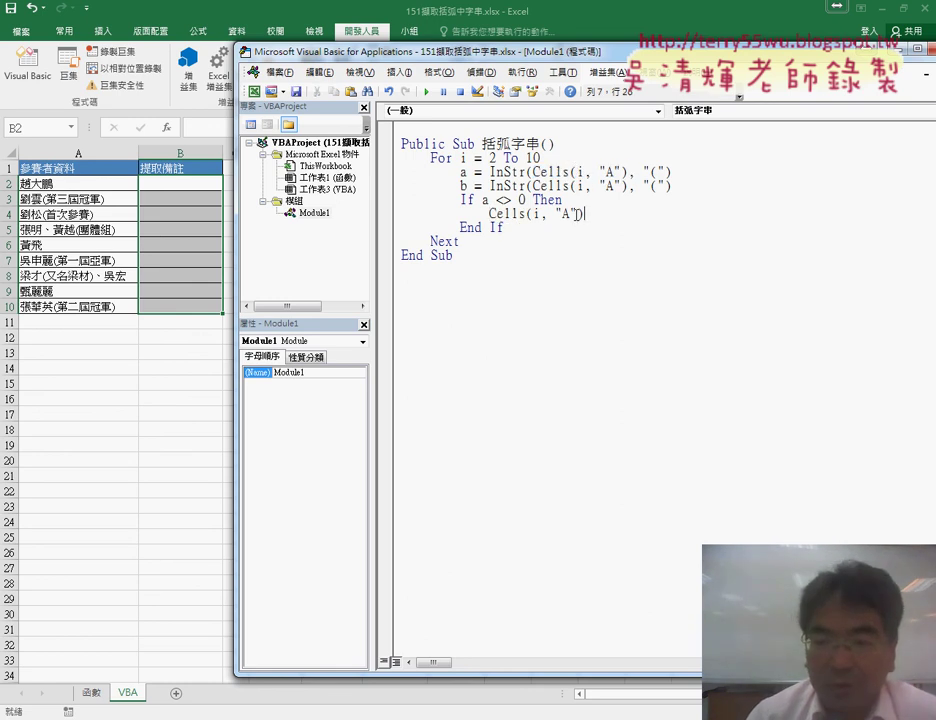
double_click(565, 213)
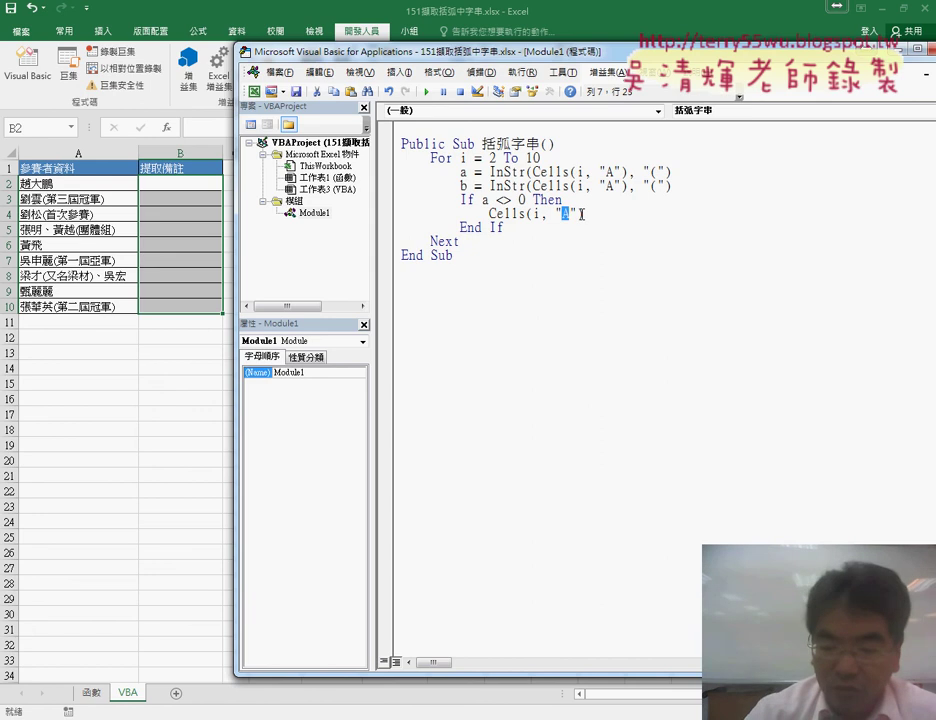
text(B)
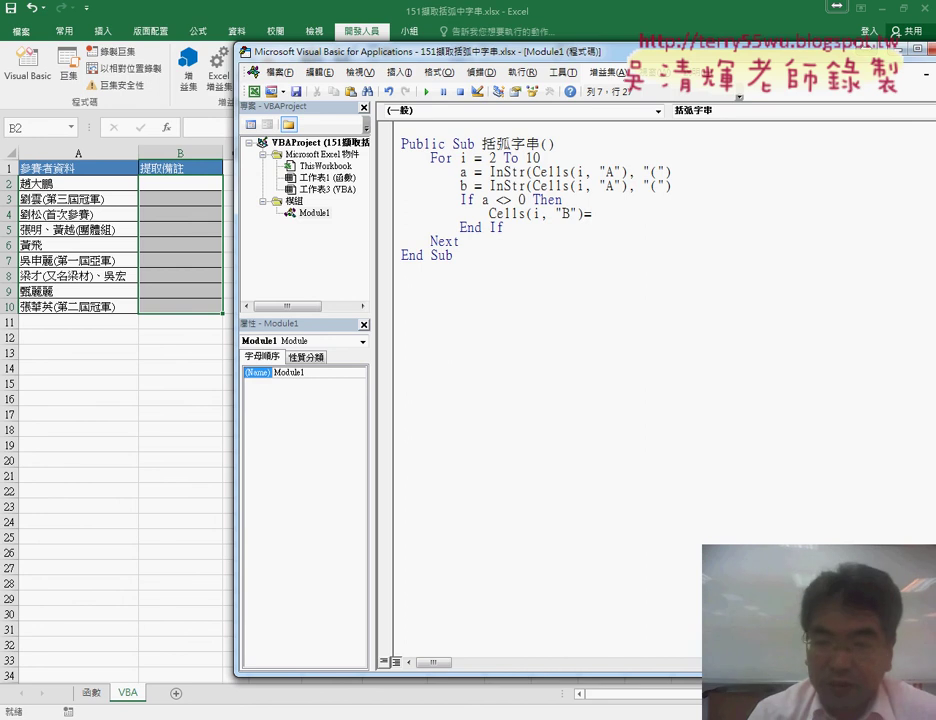
text(mid)
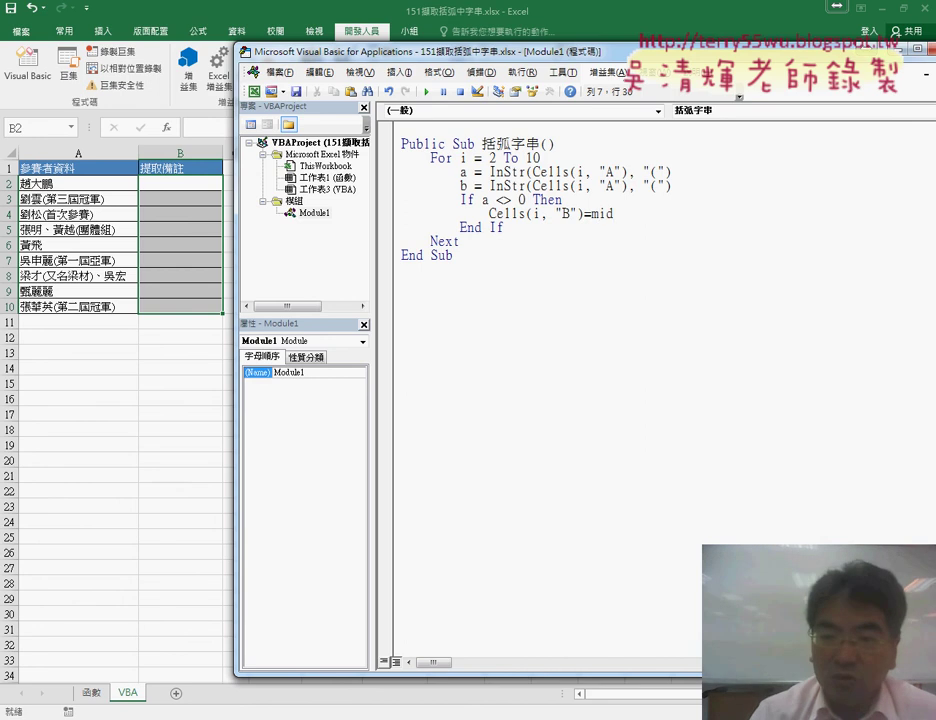
text(()
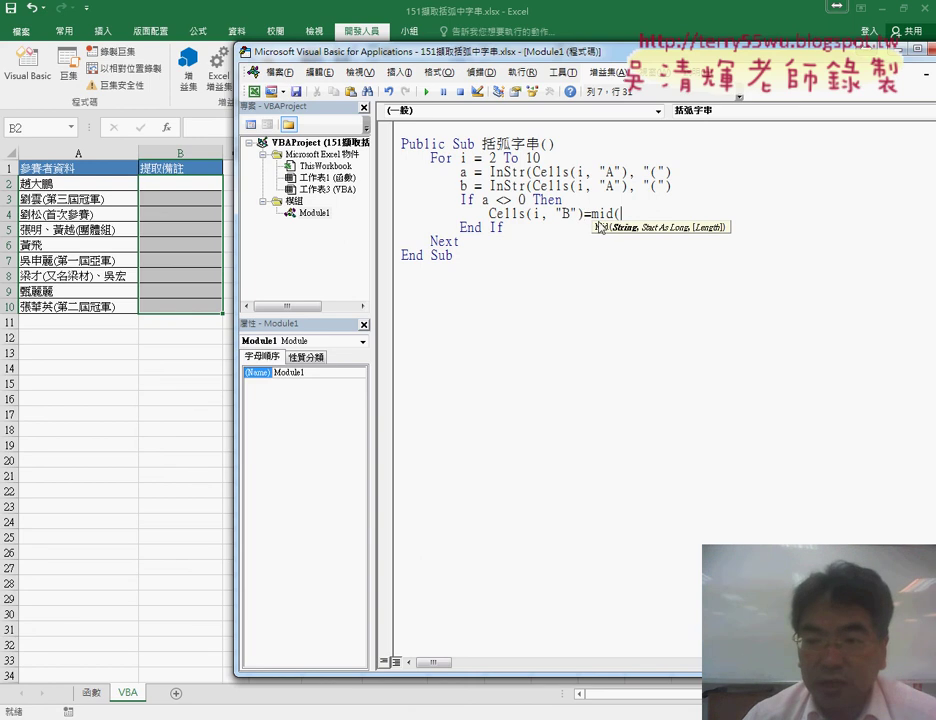
drag(489, 213, 641, 219)
double_click(697, 213)
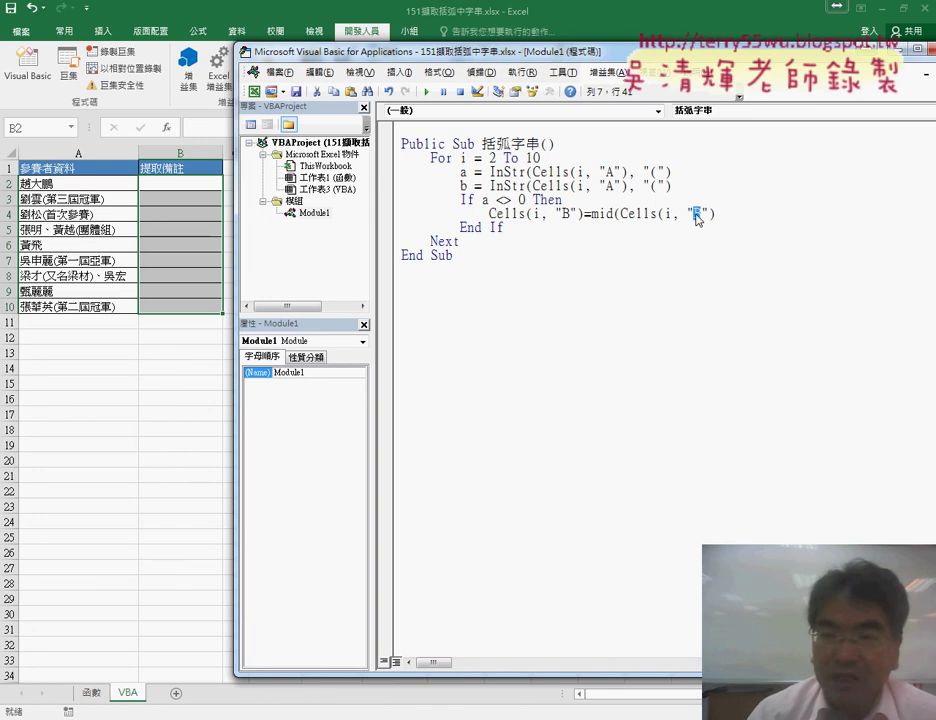
text(A)
Step: Complete the Mid arguments with a + 1 and b - a - 1, and let the line auto-format
click(751, 208)
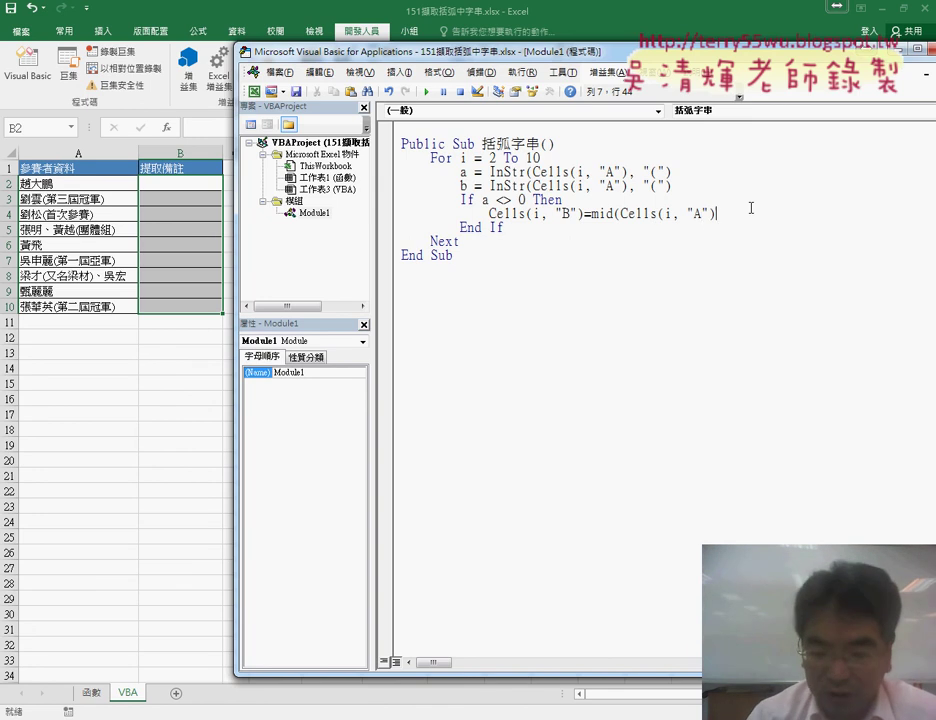
text(,)
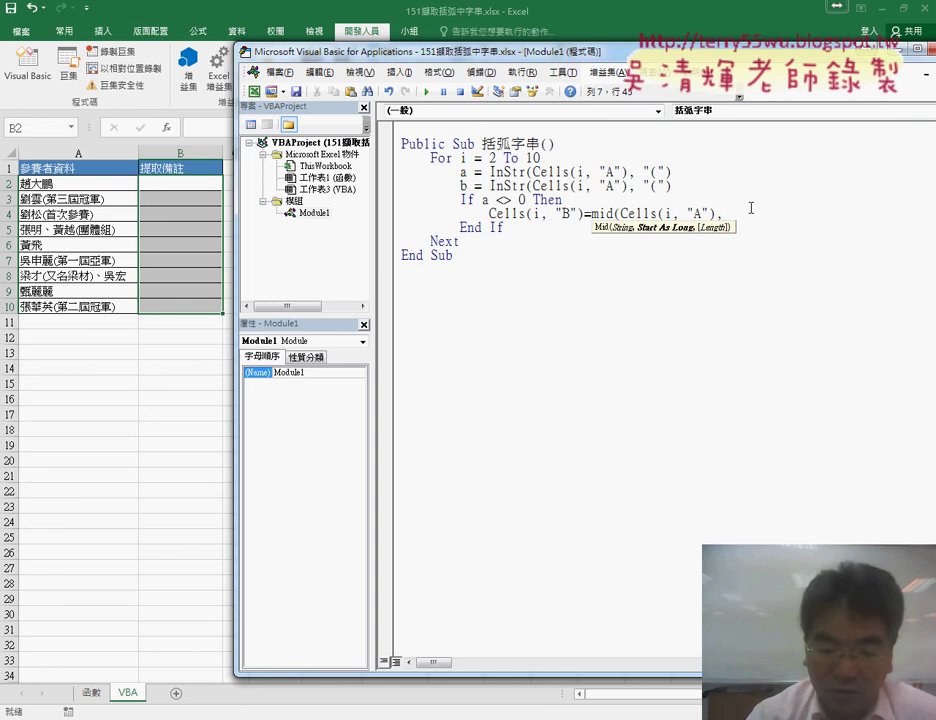
text(a)
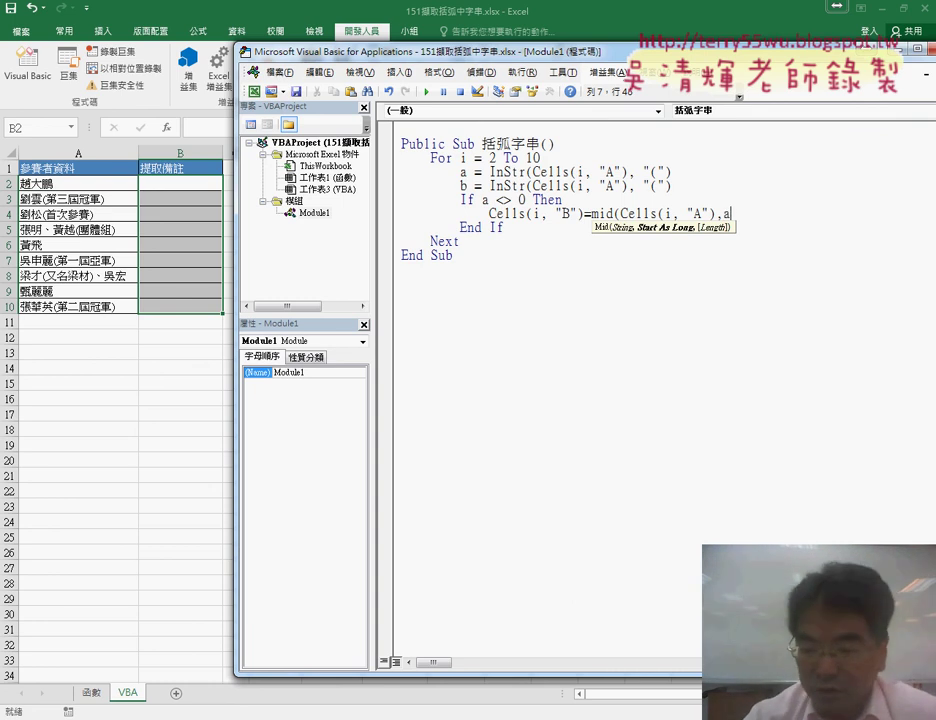
text(+)
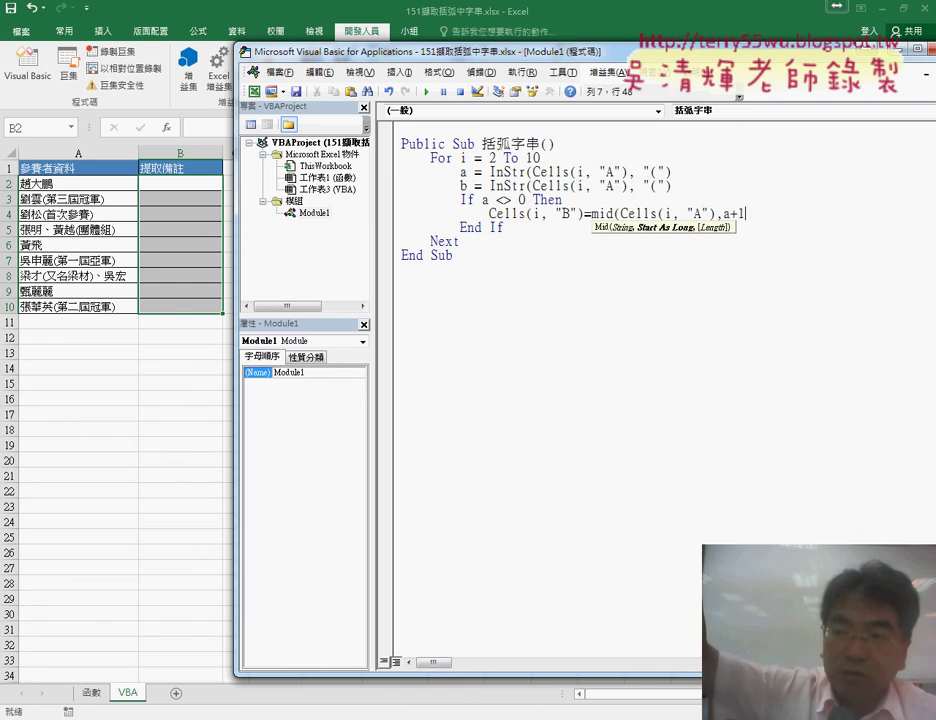
text(1)
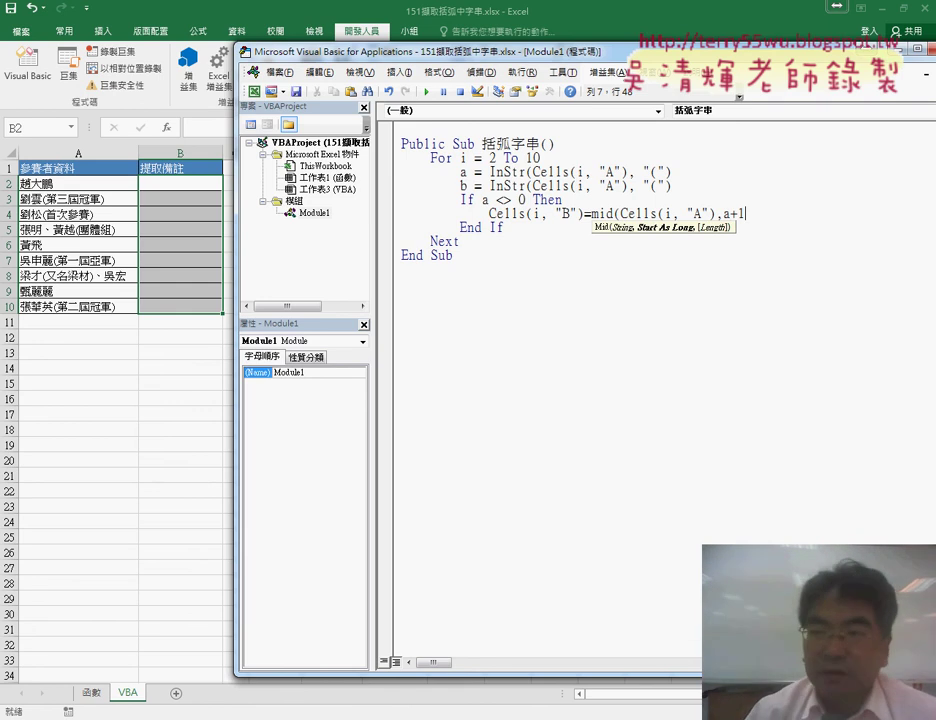
text(,b)
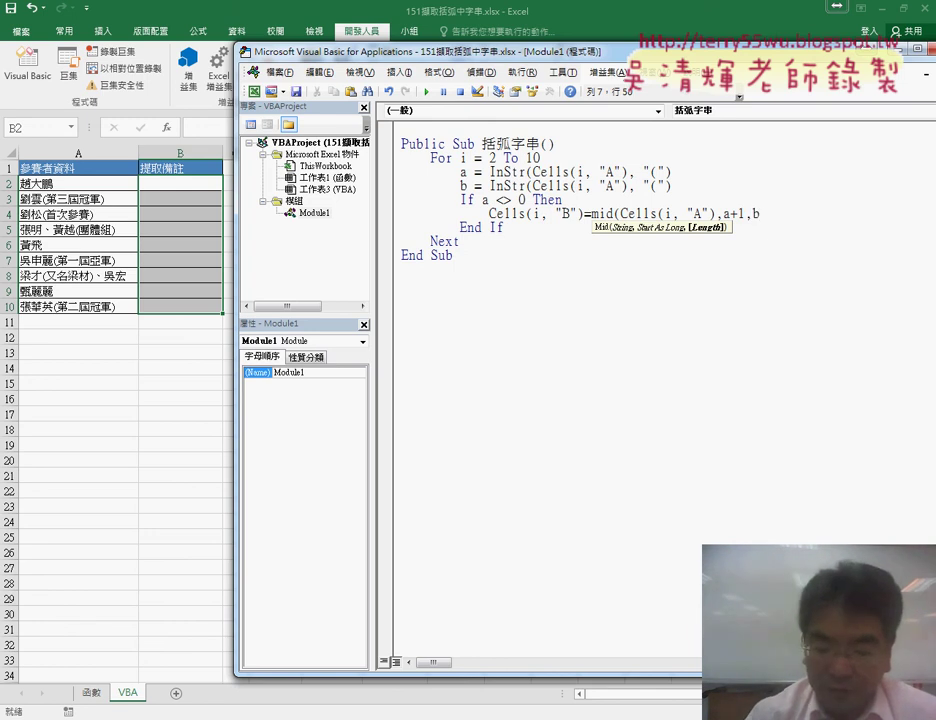
text(-a)
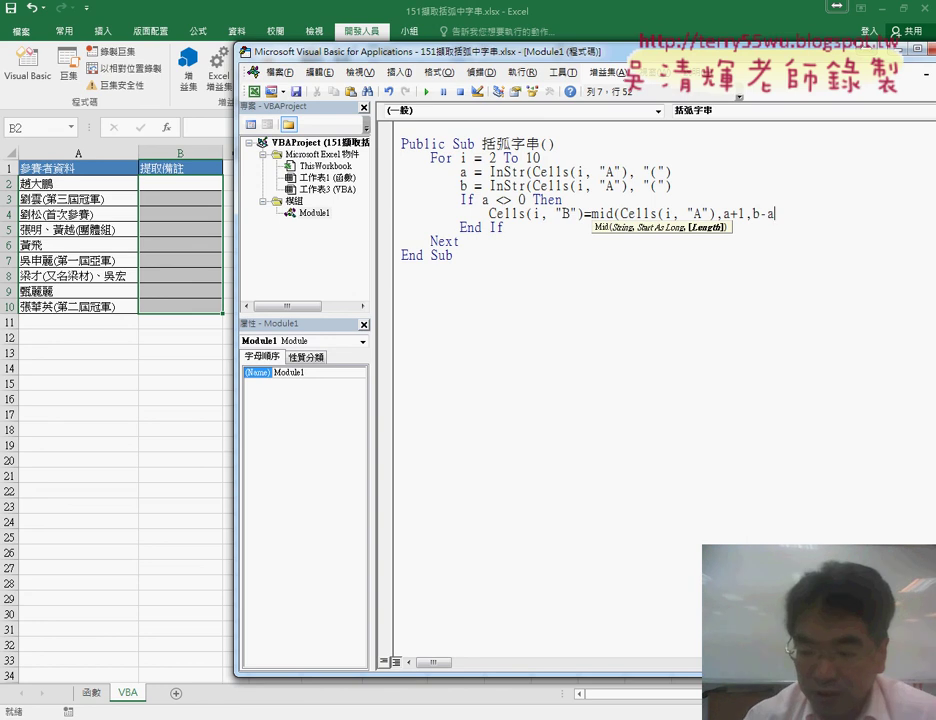
text(-1)
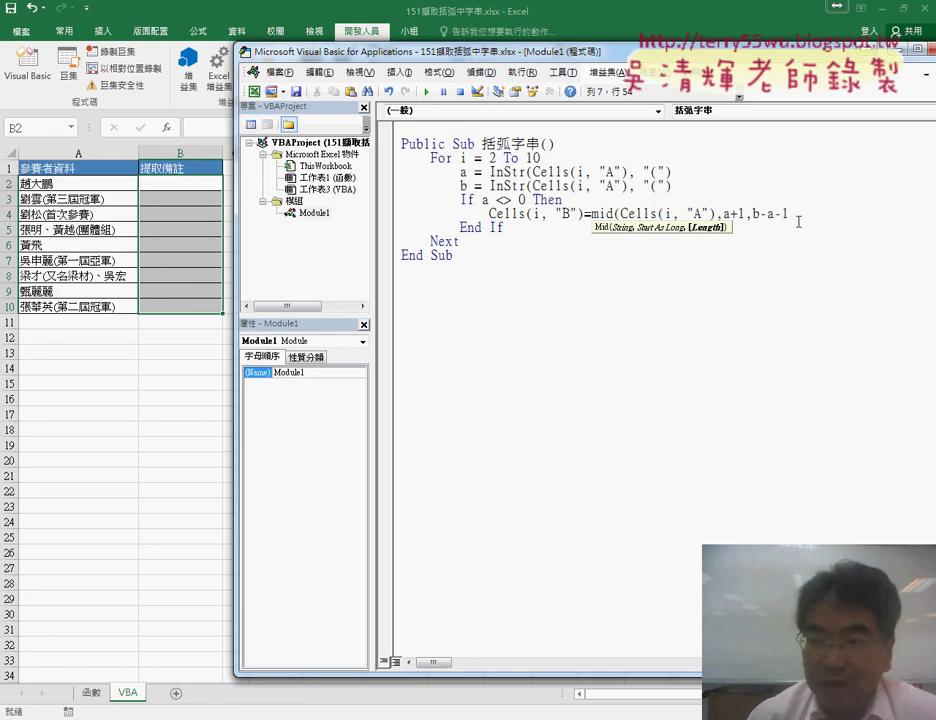
drag(798, 222, 762, 213)
click(818, 211)
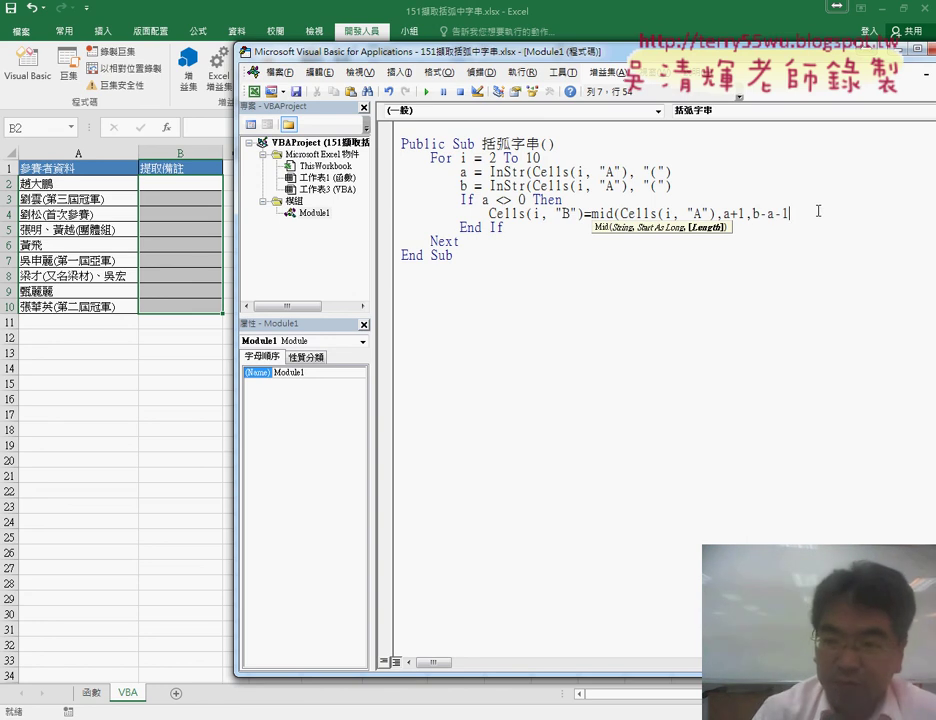
text())
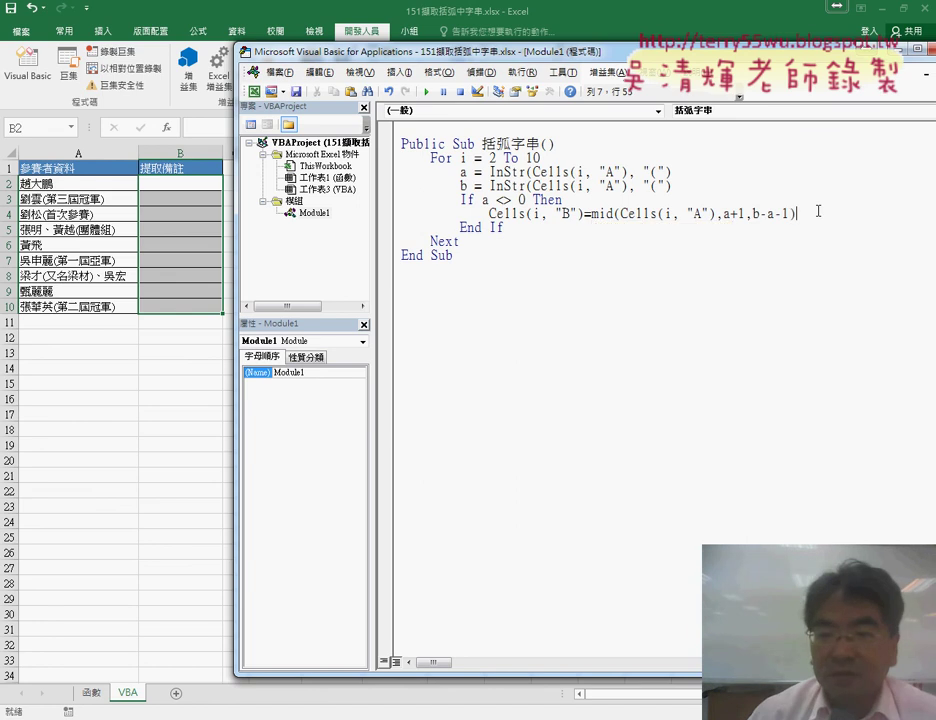
click(732, 364)
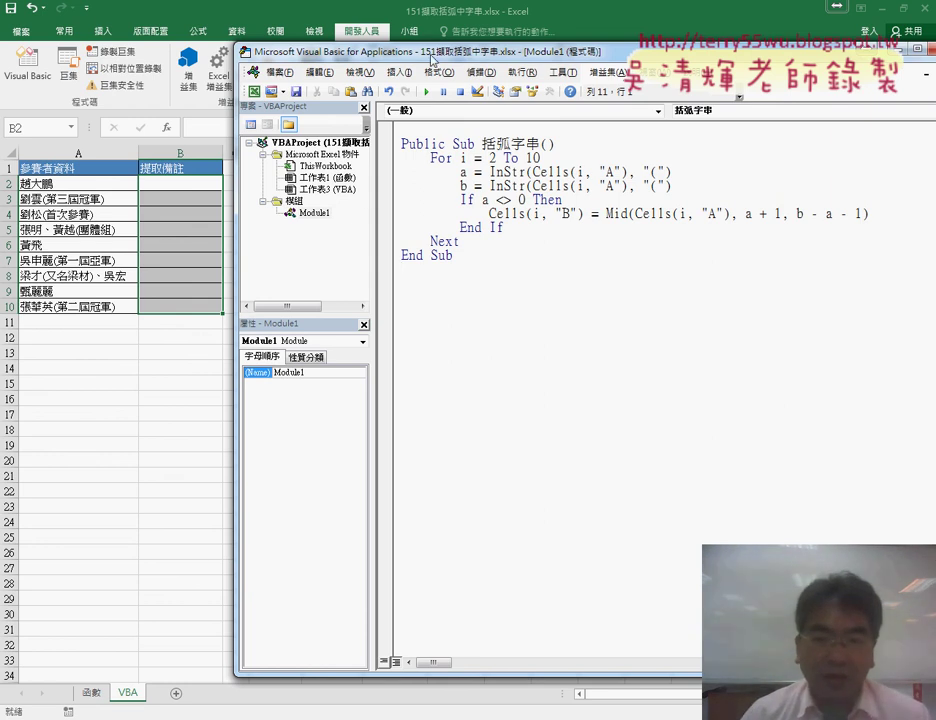
Step: Run the 括弧字串 macro, which stops with run-time error 5
drag(305, 51, 336, 40)
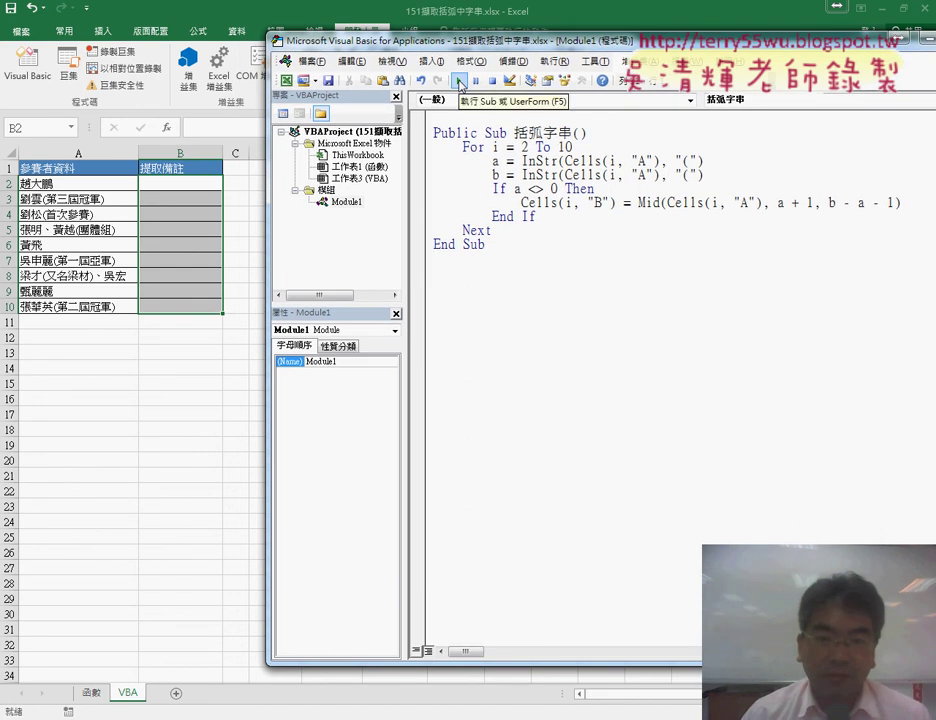
click(460, 83)
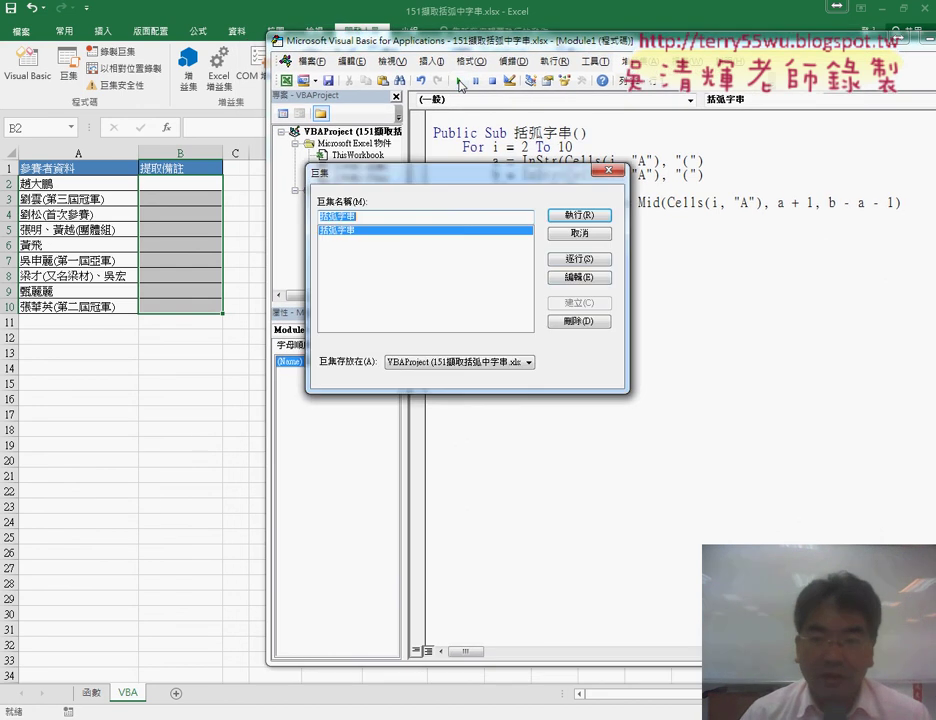
click(586, 234)
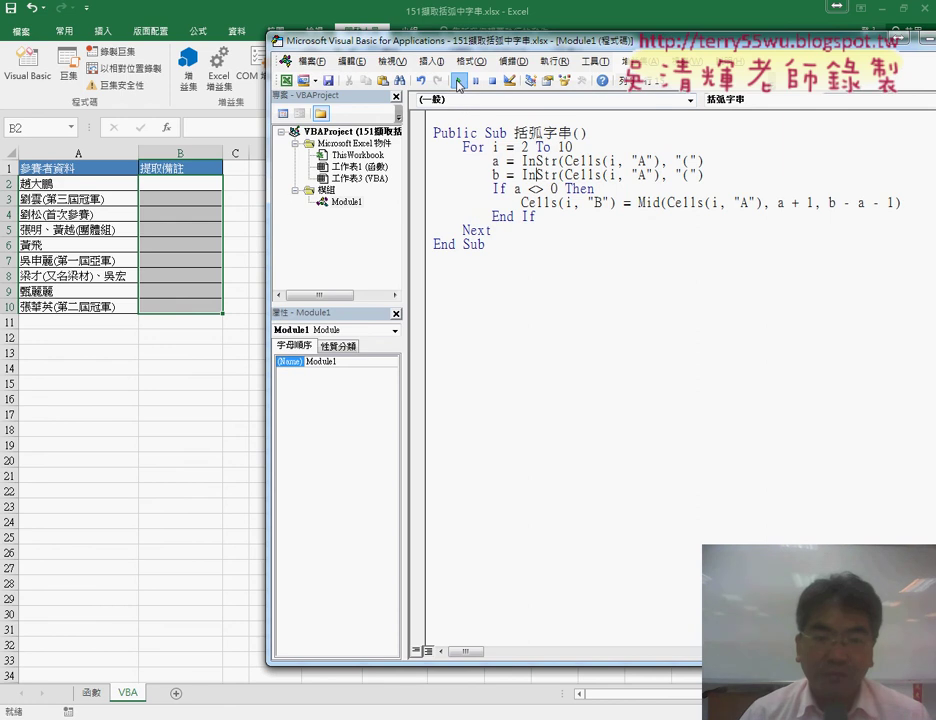
click(459, 80)
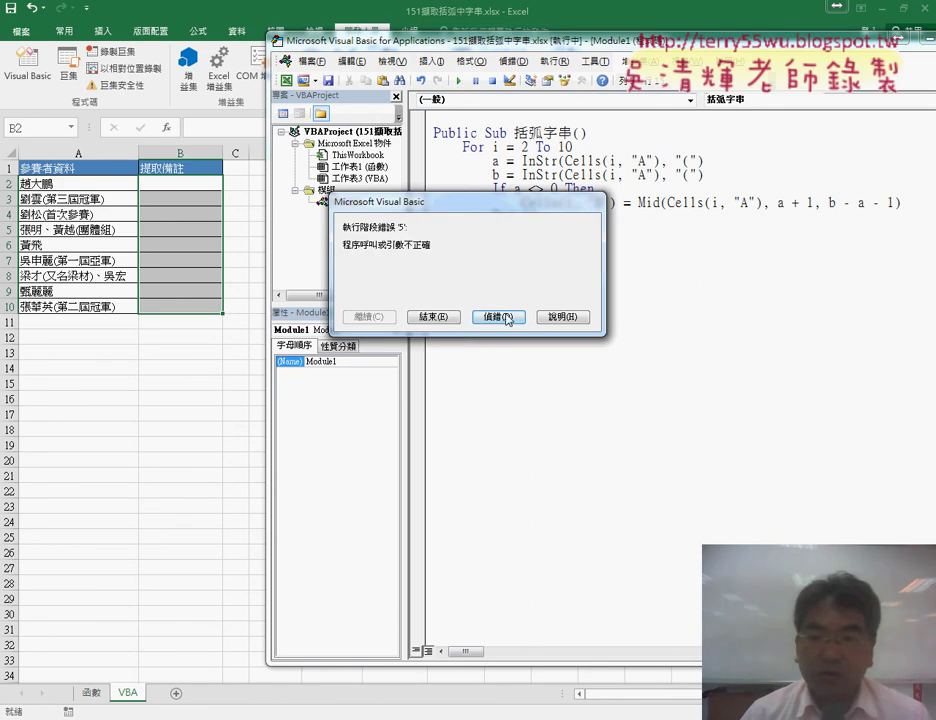
Step: Debug the error, make the b line search for ")", and resume the macro
click(499, 317)
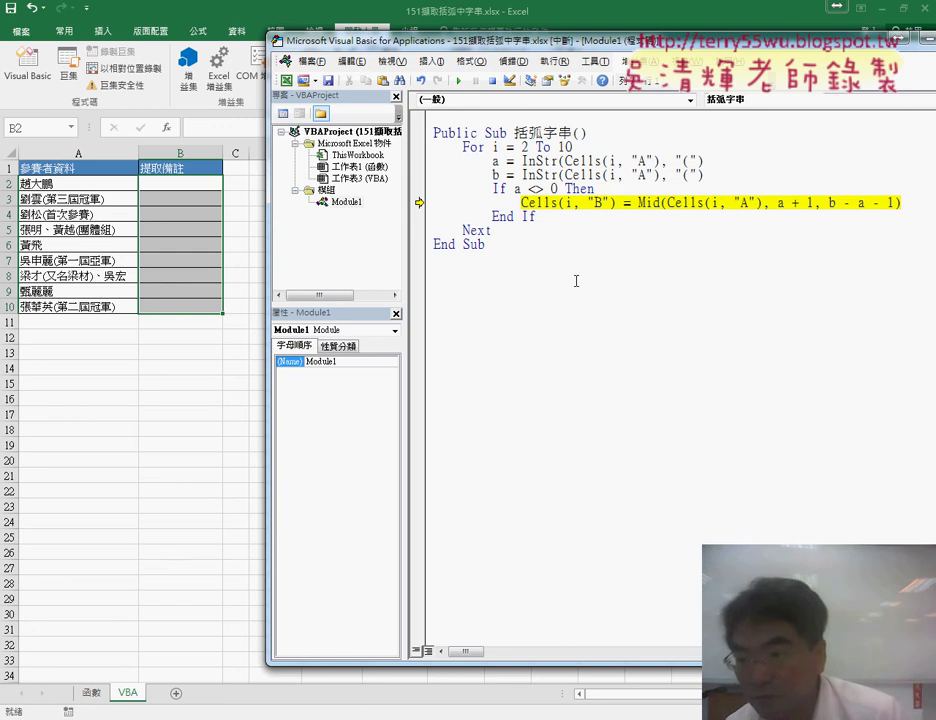
mouse_move(830, 203)
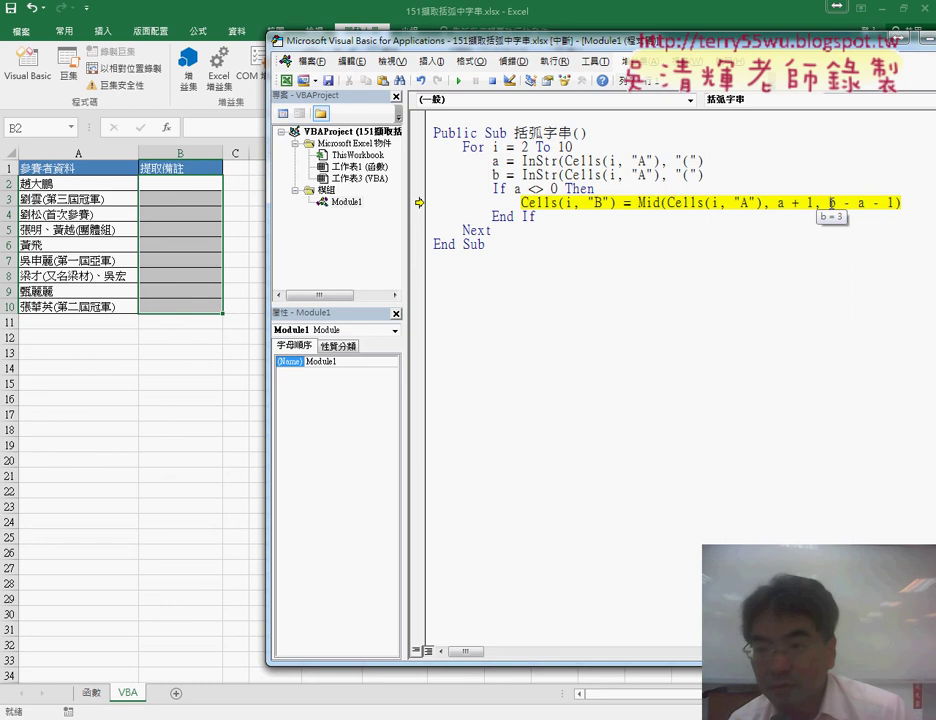
double_click(686, 175)
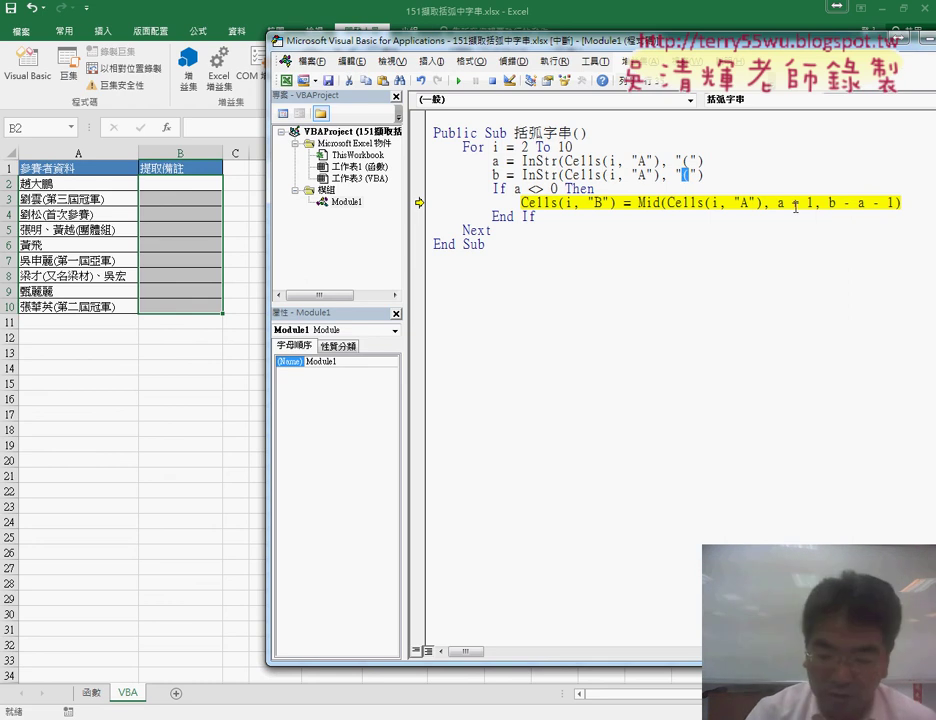
text())
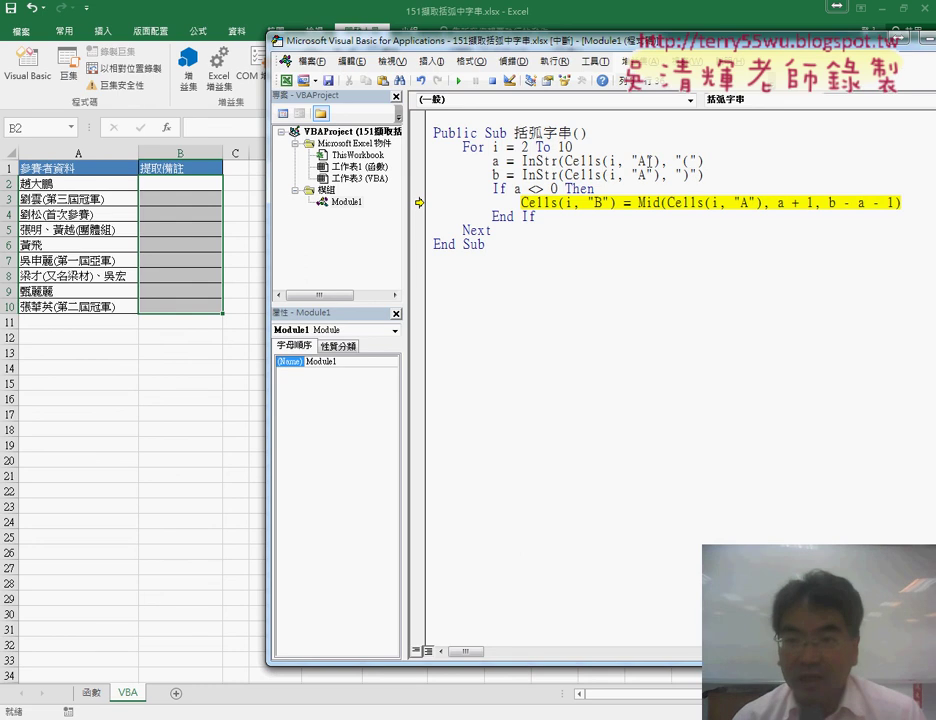
key(F5)
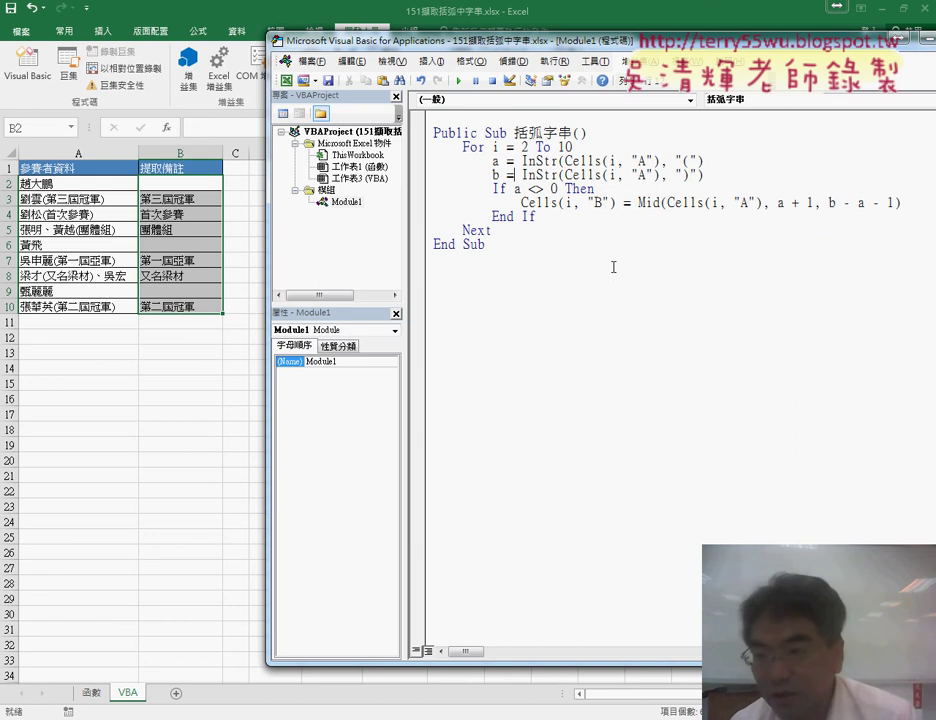
Step: Add a 前括弧 comment line right after the For line
drag(698, 175, 675, 175)
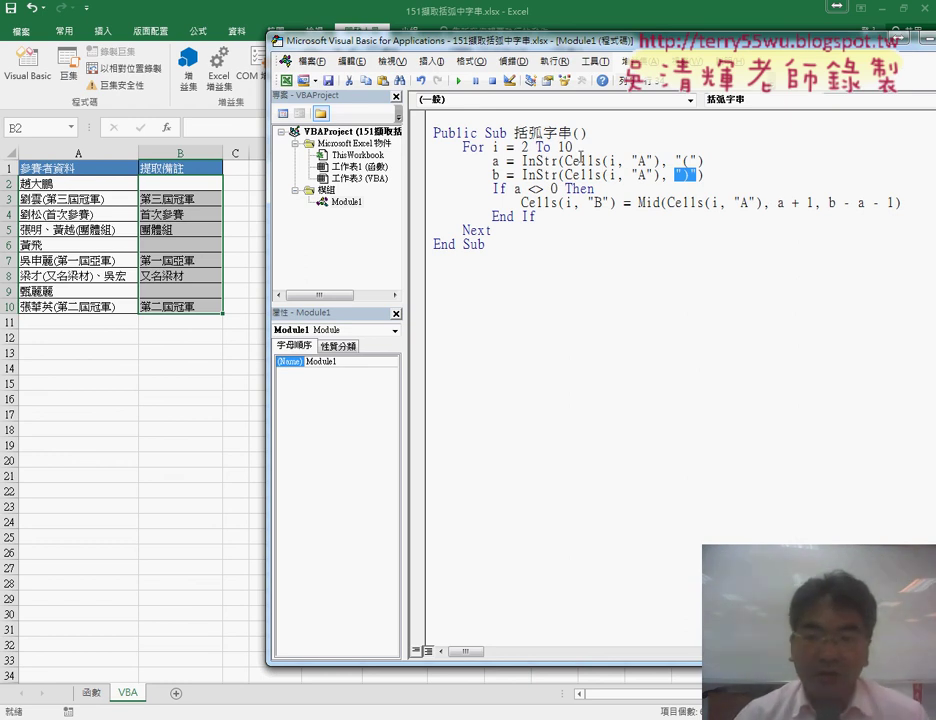
click(618, 147)
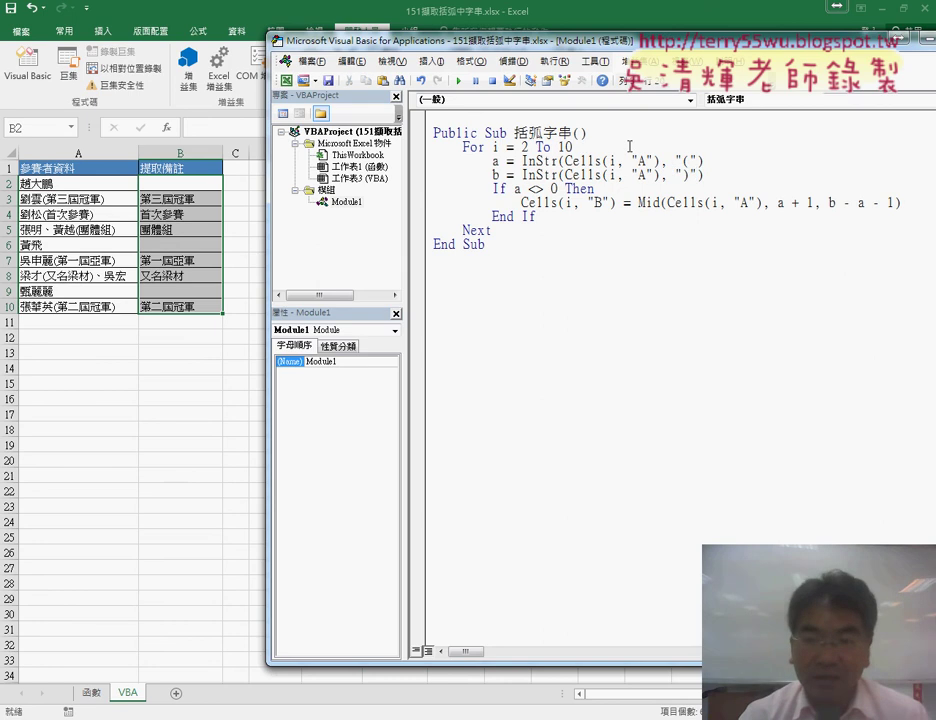
key(Return)
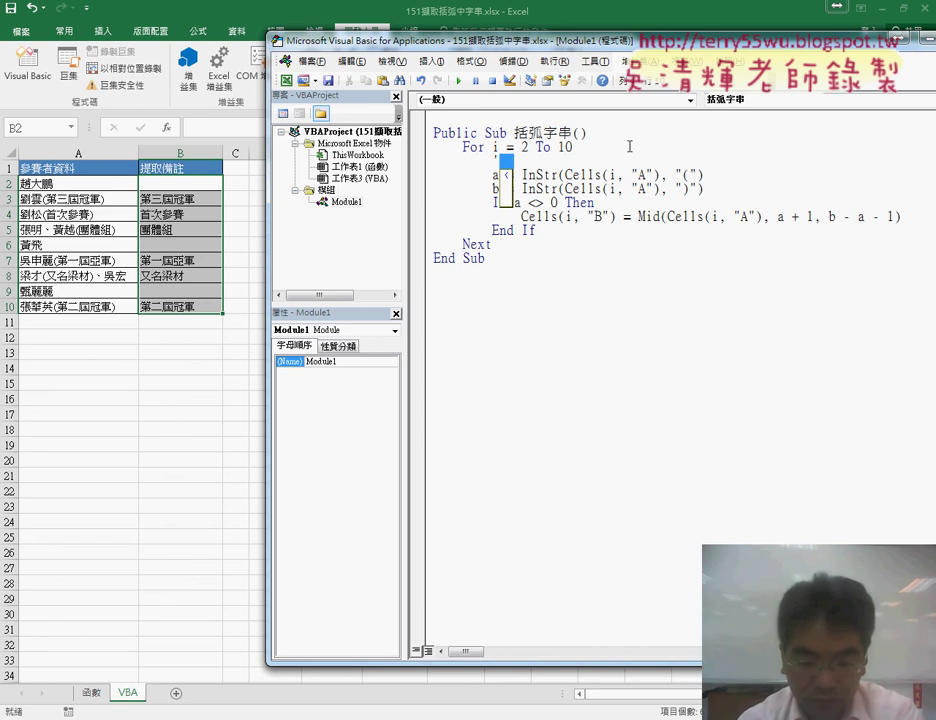
text(前)
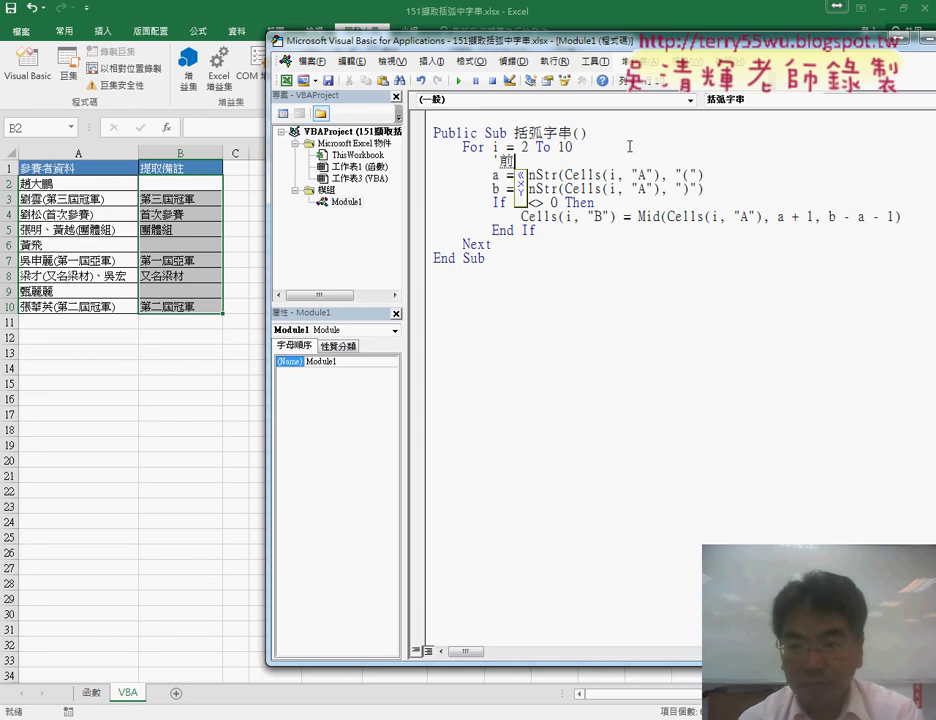
text(括弧)
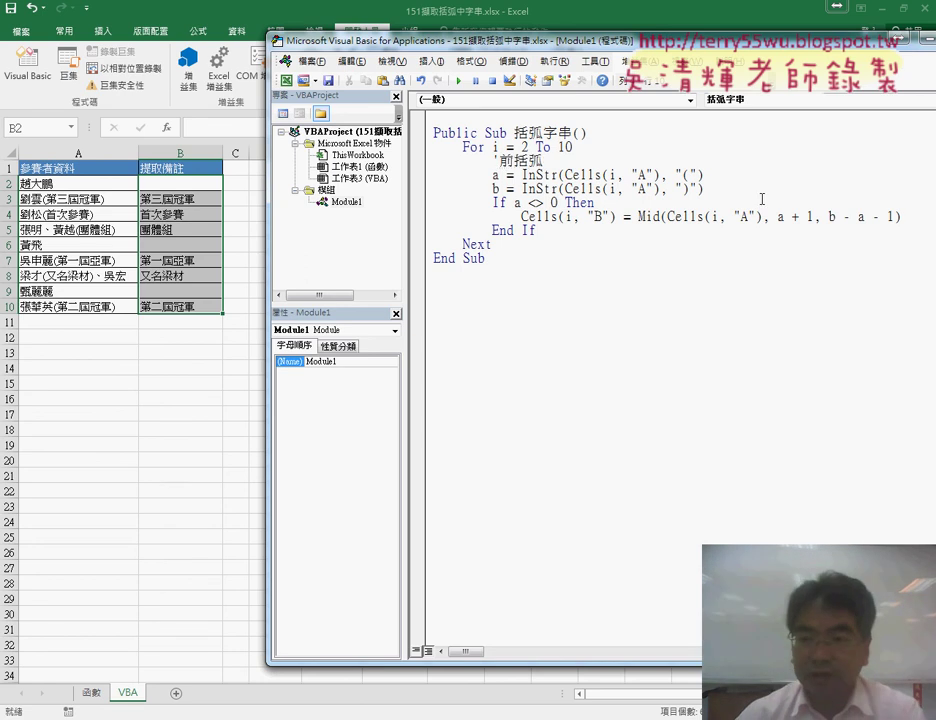
Step: Copy the comment above the b = InStr line and change it to 後括弧
click(748, 188)
key(Return)
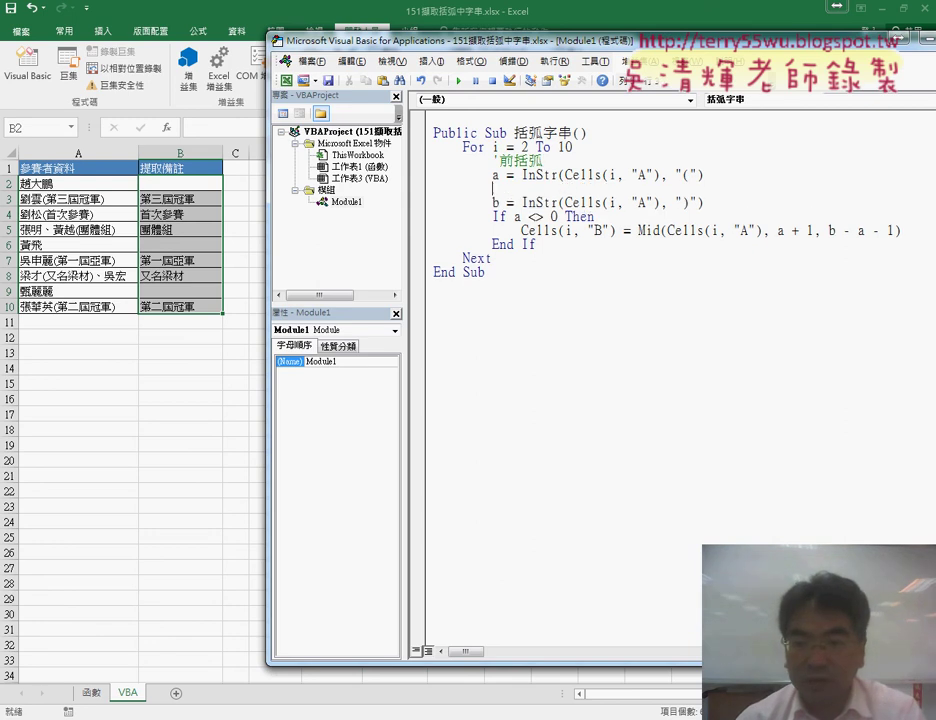
mouse_move(545, 160)
mouse_down()
mouse_move(499, 160)
mouse_move(513, 188)
mouse_up()
key(ctrl+c)
click(499, 188)
key(ctrl+v)
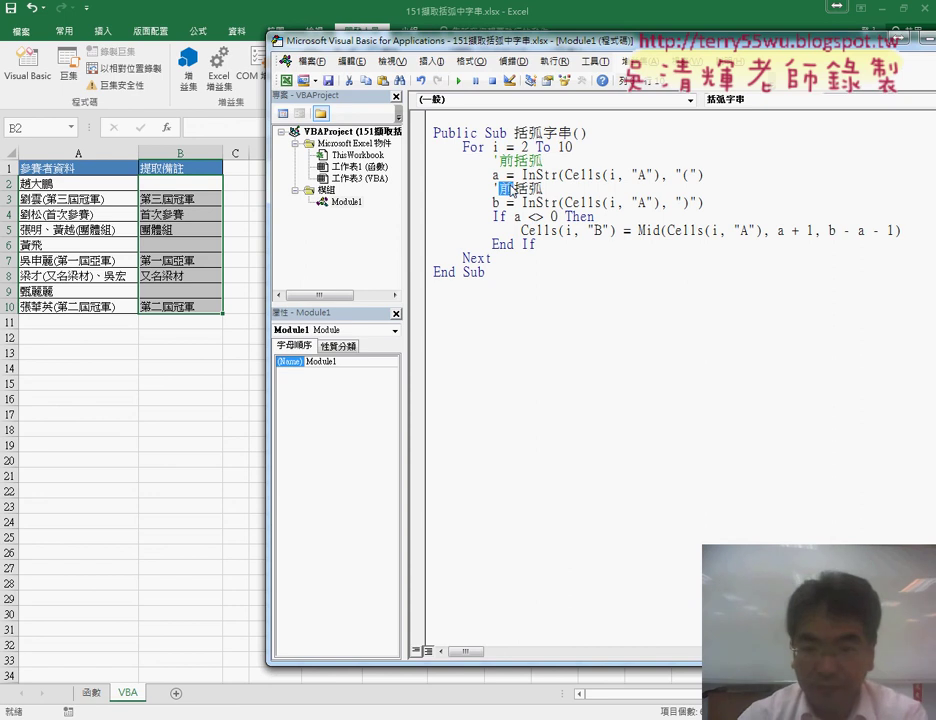
text(後)
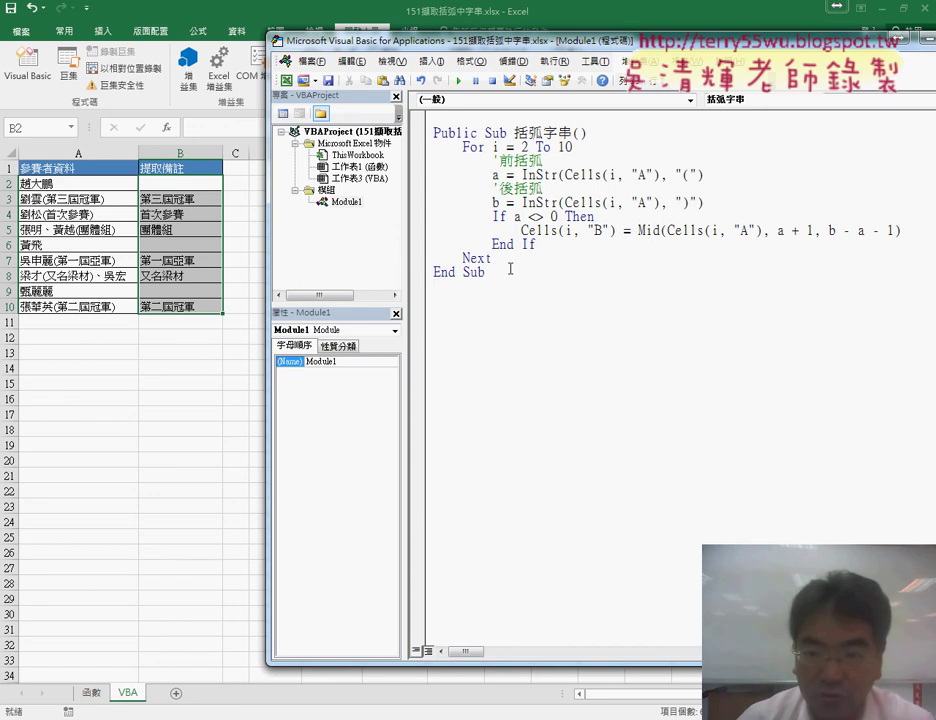
drag(488, 276, 432, 130)
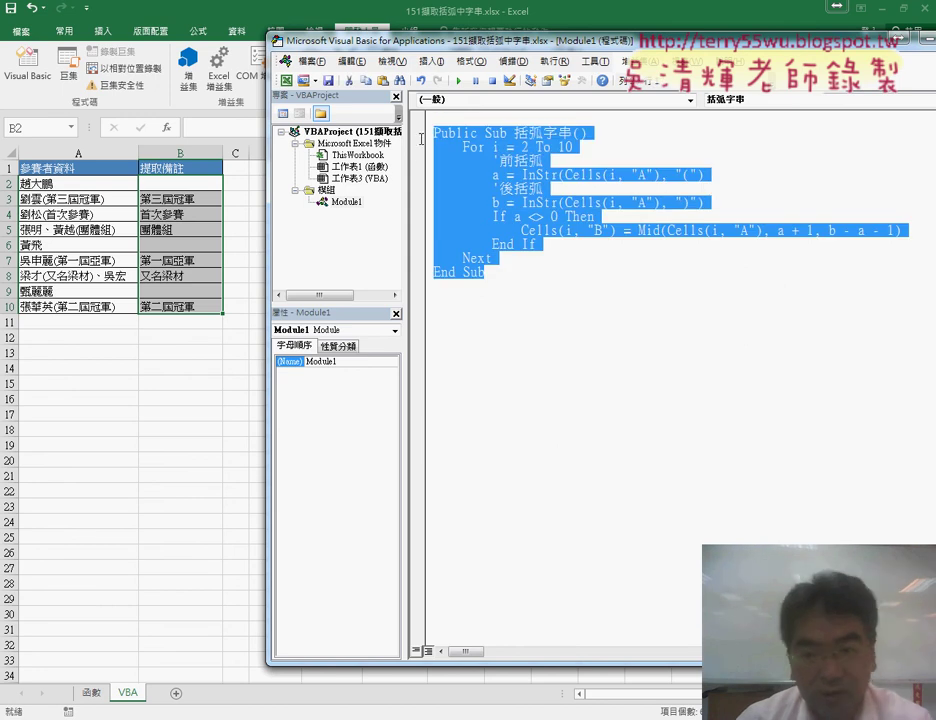
Step: Paste a copy of the macro and strip its comment, InStr, If and End If lines, leaving Cells(i, "B") = ""
key(ctrl+c)
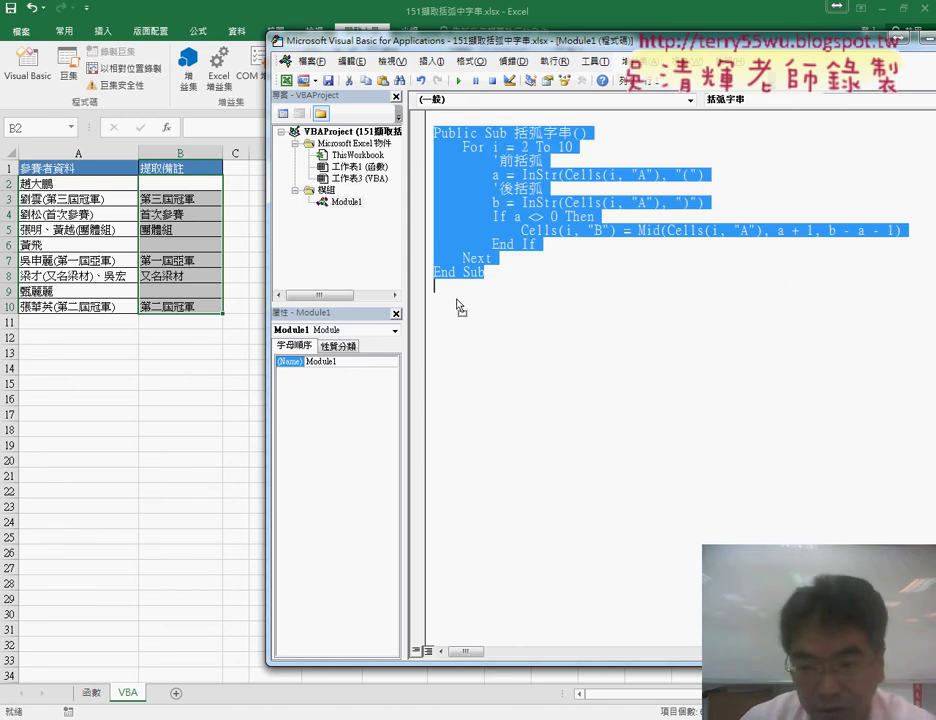
click(456, 299)
key(ctrl+v)
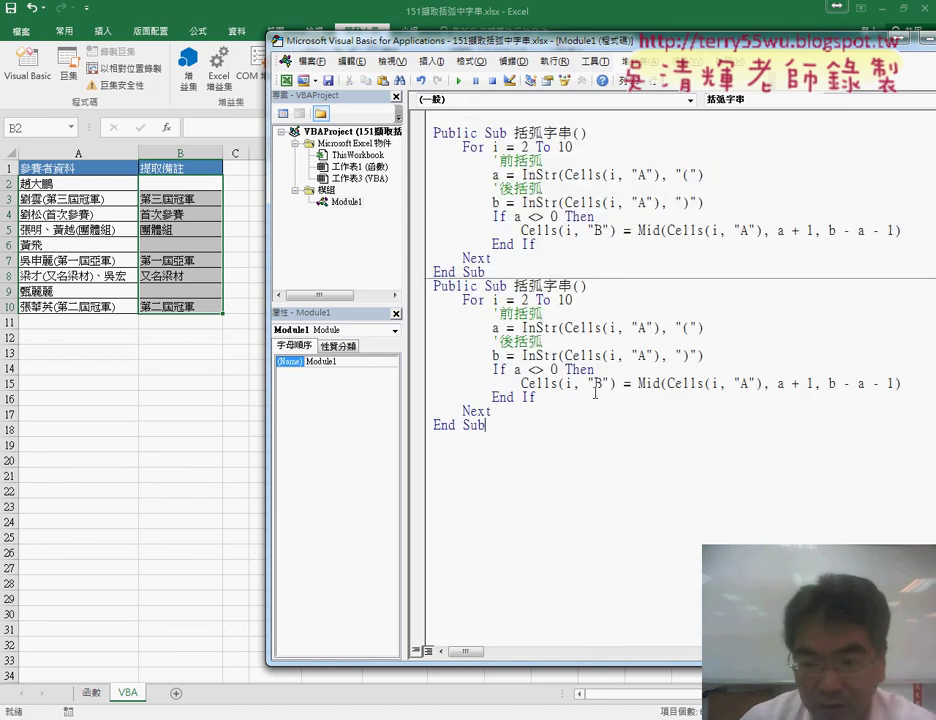
drag(537, 397, 405, 390)
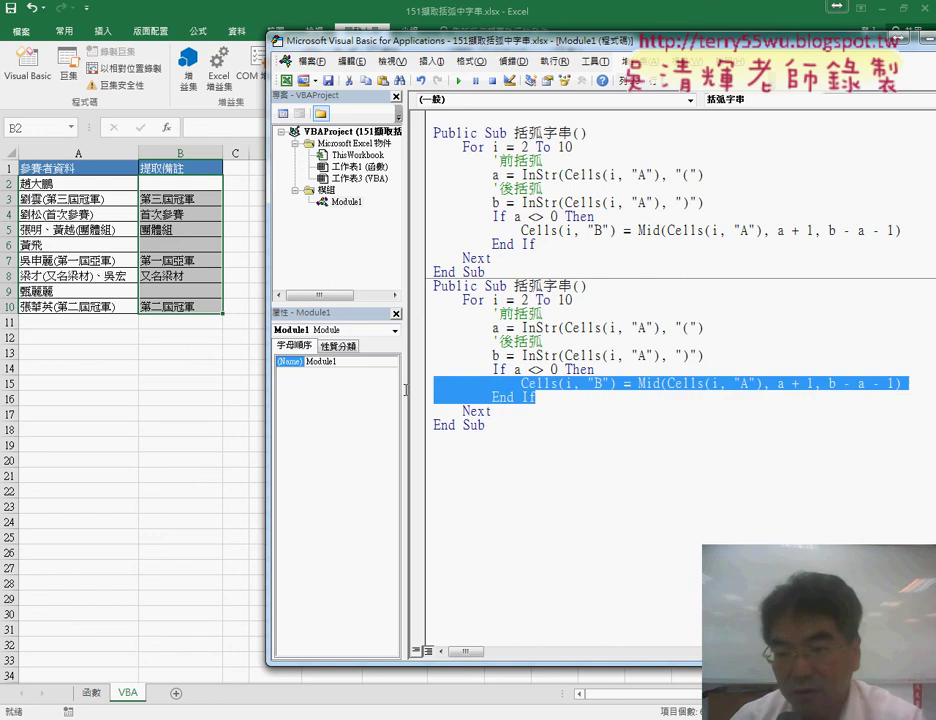
drag(594, 369, 420, 318)
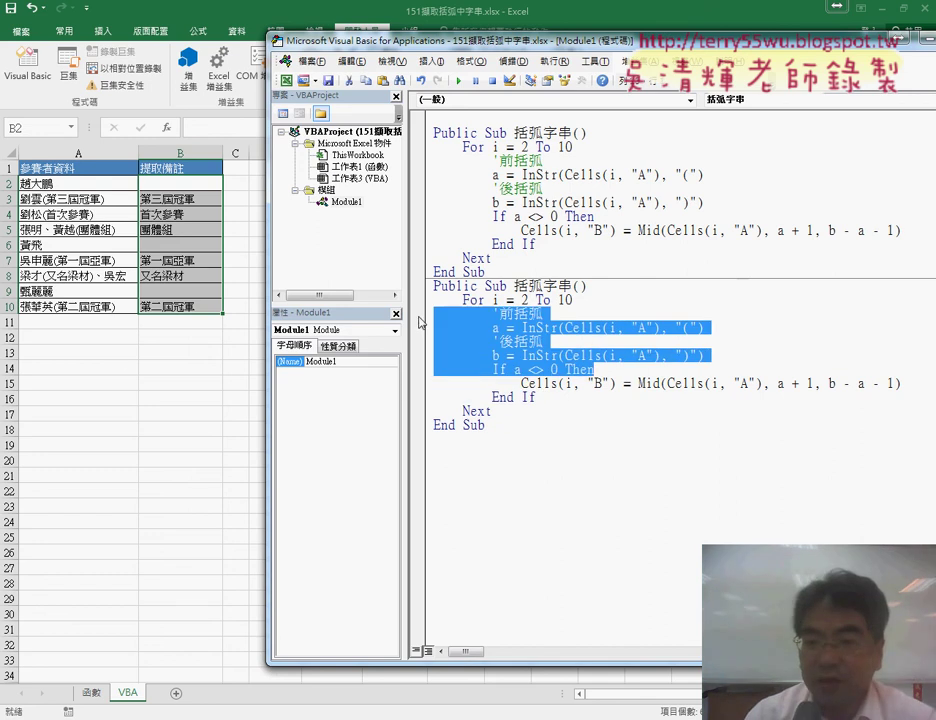
key(Delete)
key(Delete)
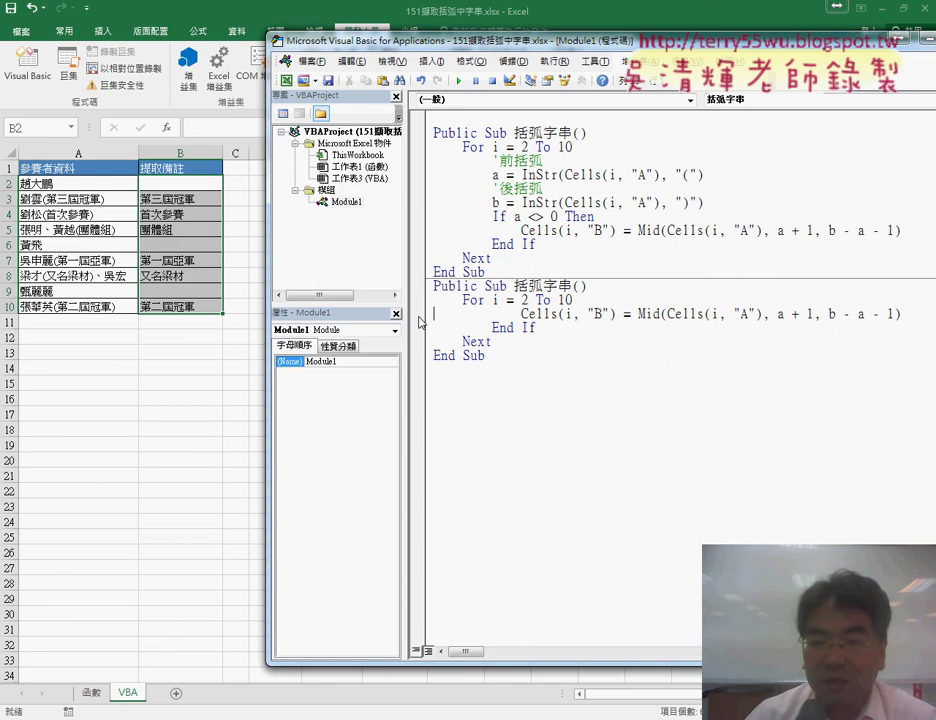
drag(520, 316, 491, 318)
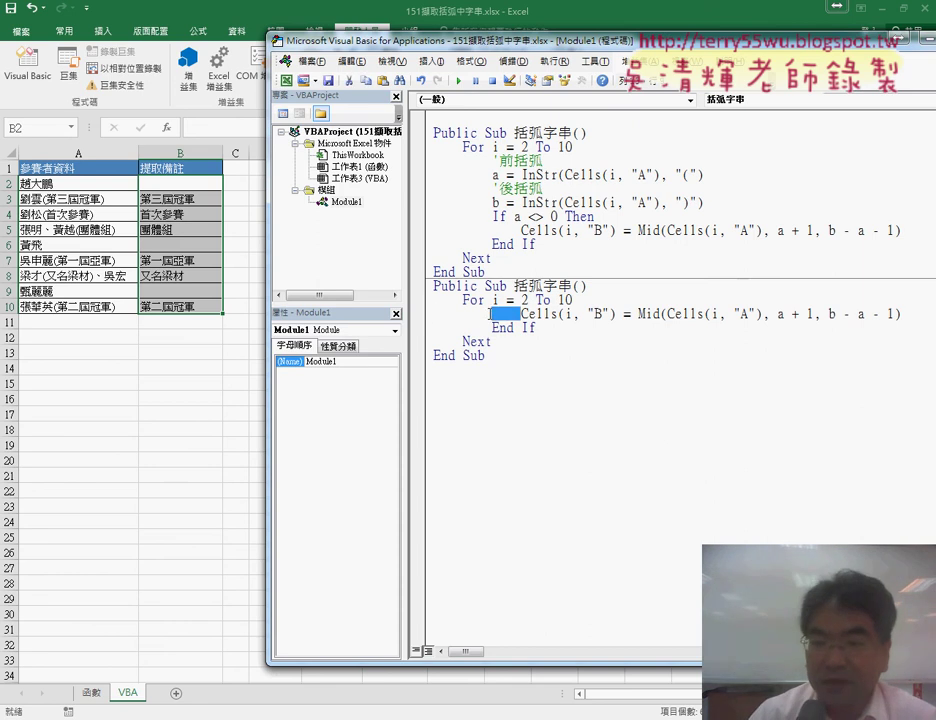
key(Delete)
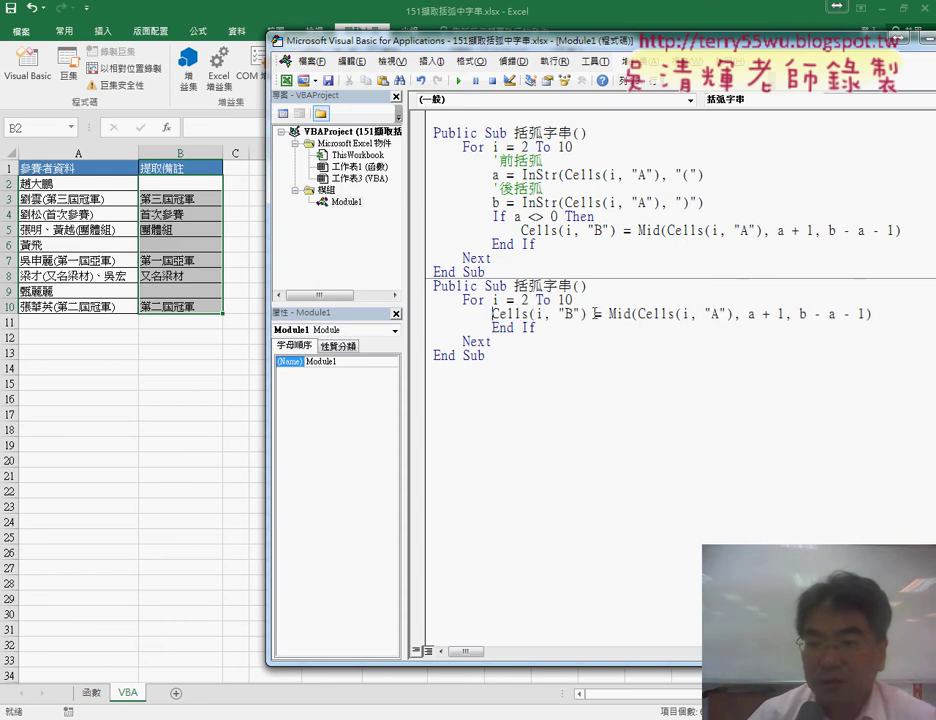
drag(595, 314, 808, 314)
drag(873, 314, 604, 313)
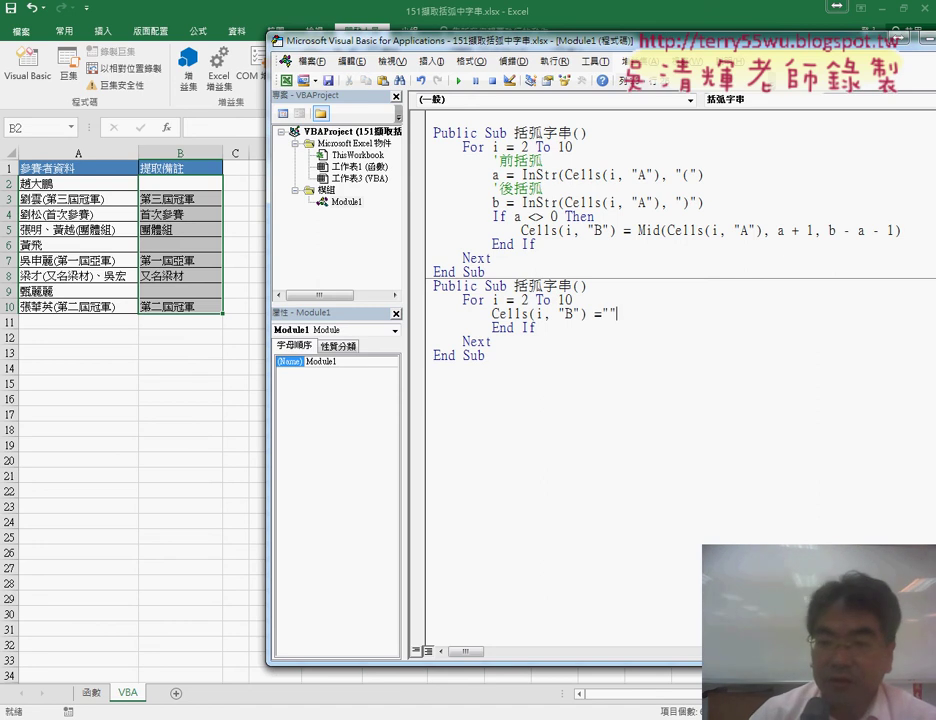
drag(561, 329, 433, 328)
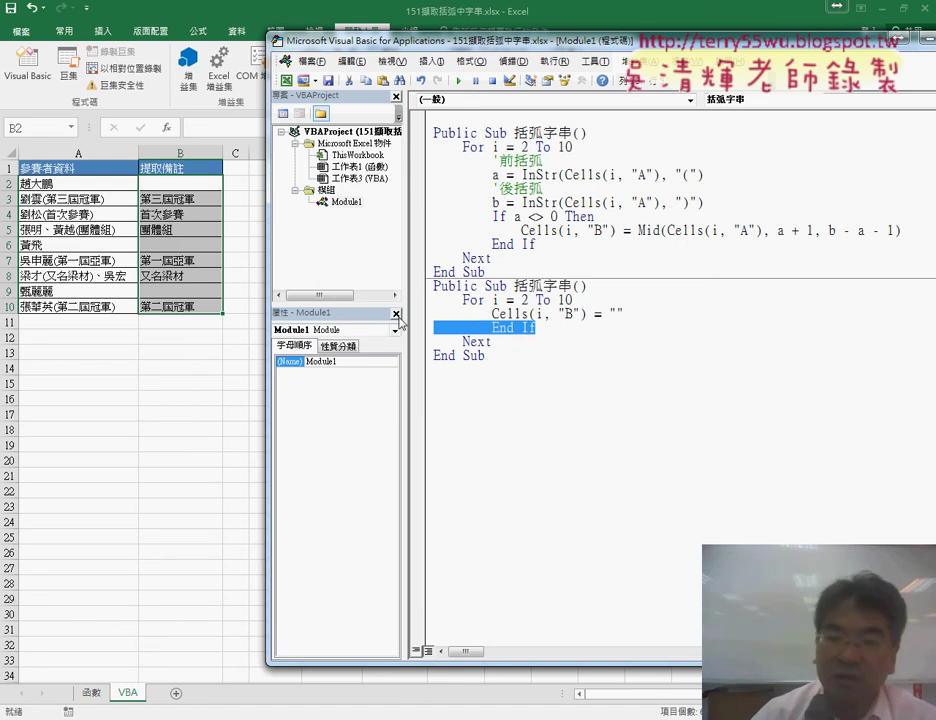
key(Delete)
key(Delete)
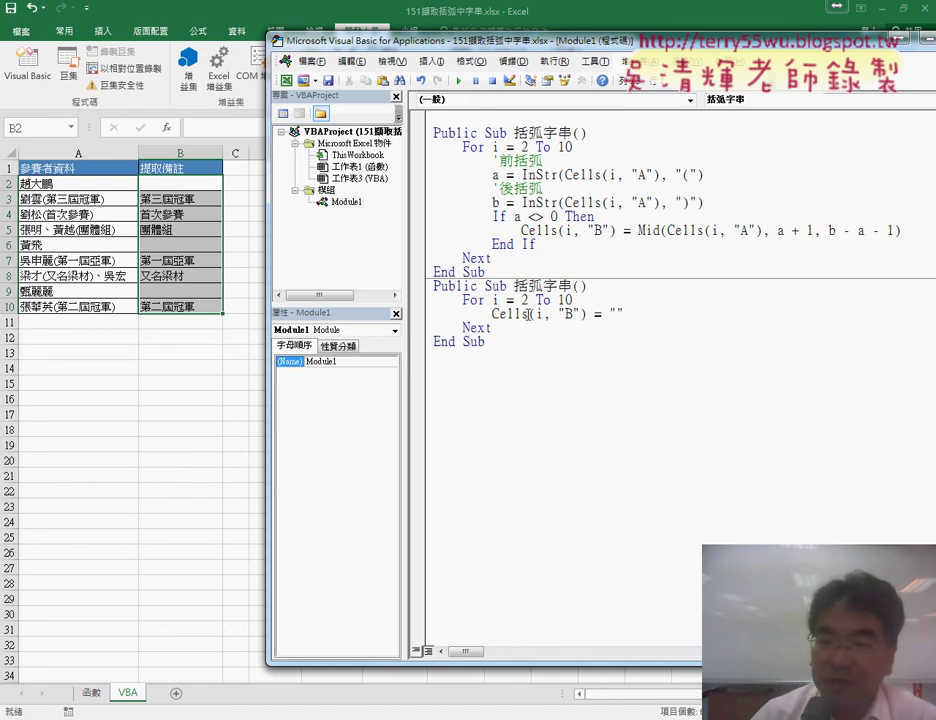
Step: Rename the copied Sub to 清除
drag(513, 286, 571, 286)
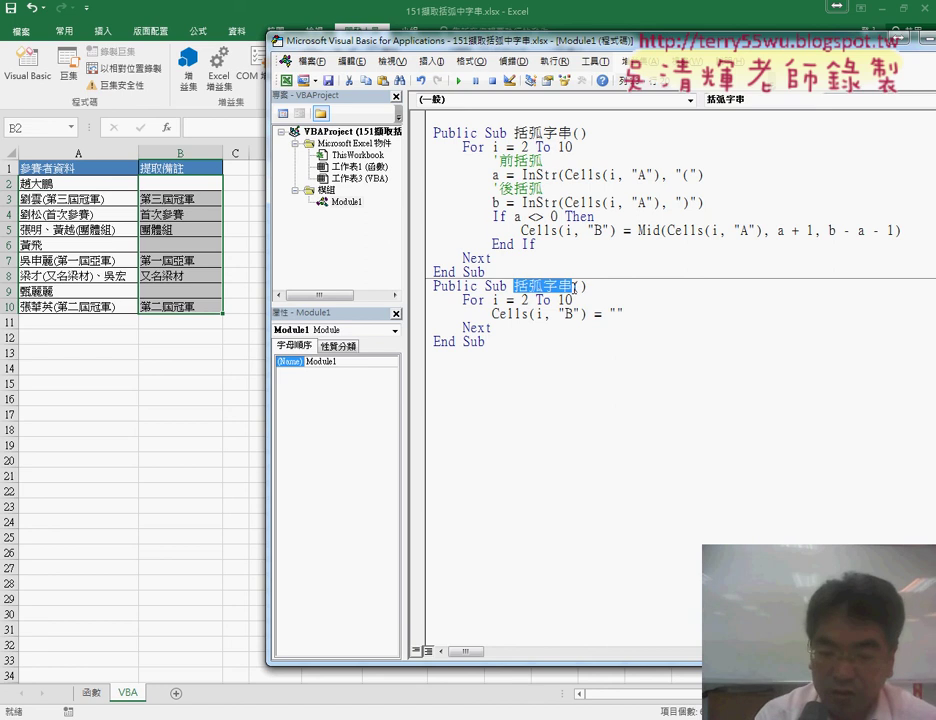
text(7e-)
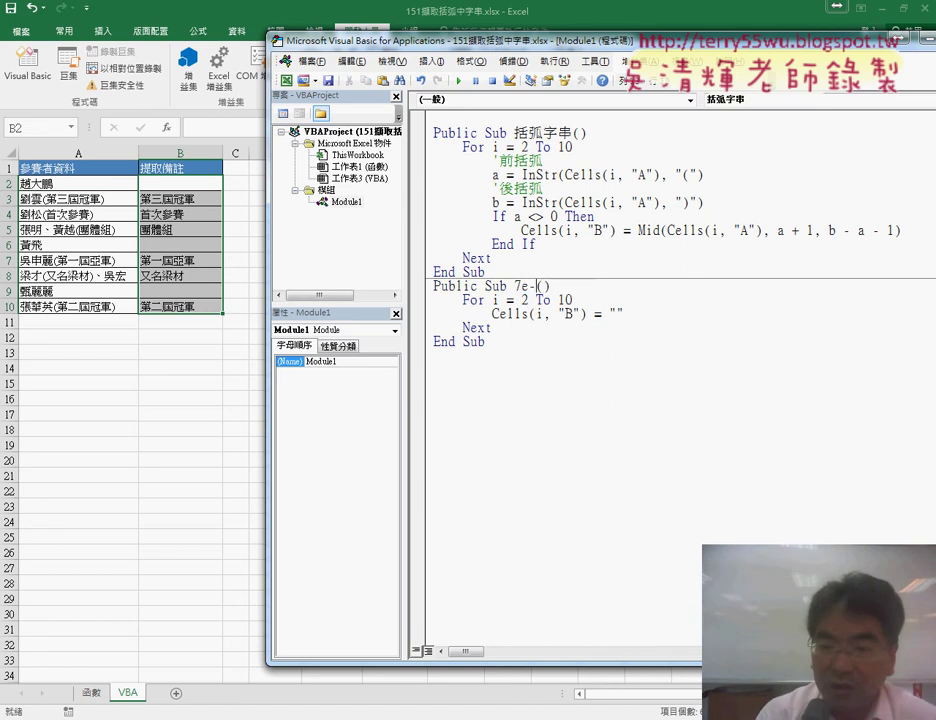
key(BackSpace)
key(BackSpace)
key(BackSpace)
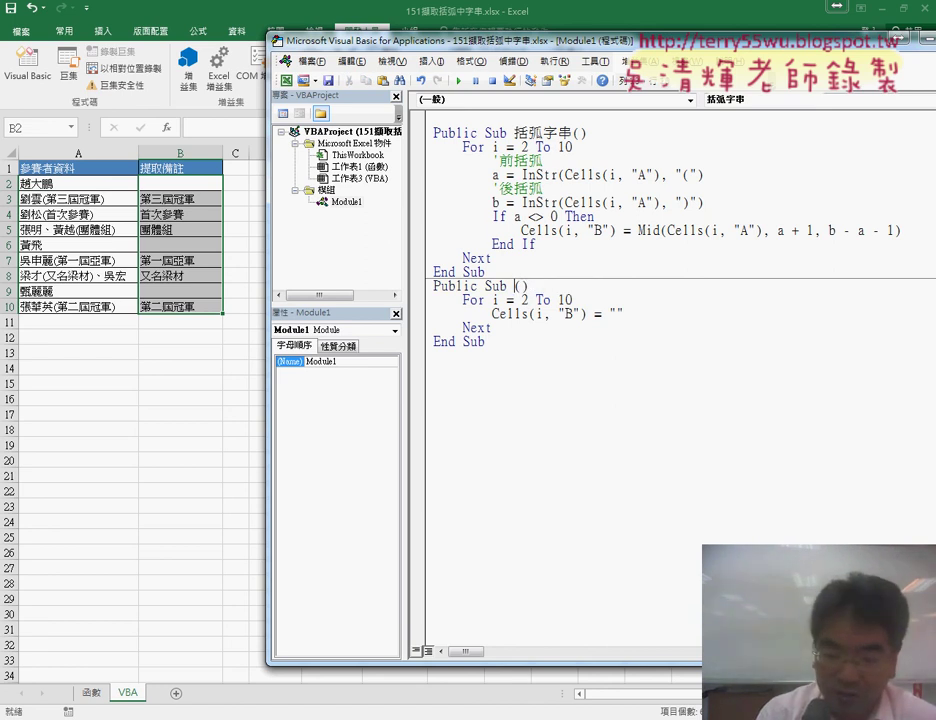
text(f)
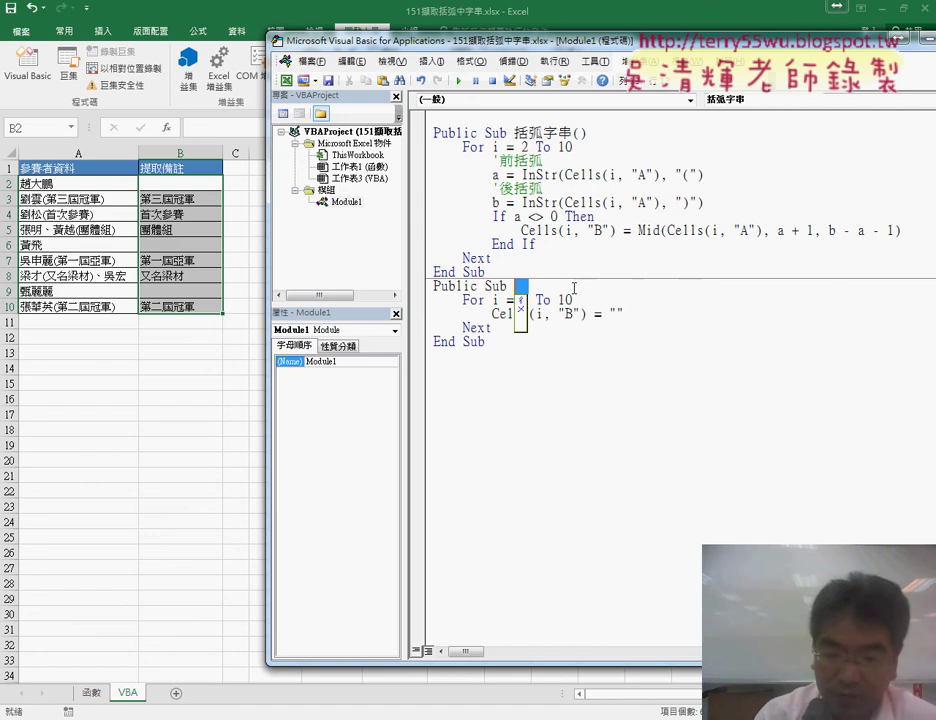
text(除)
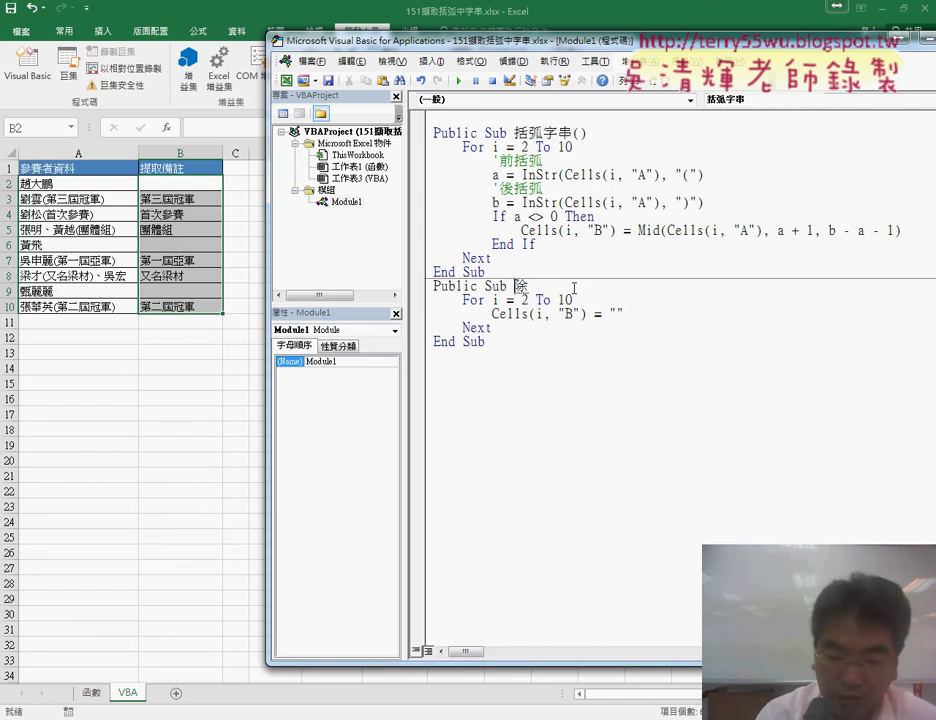
text(清)
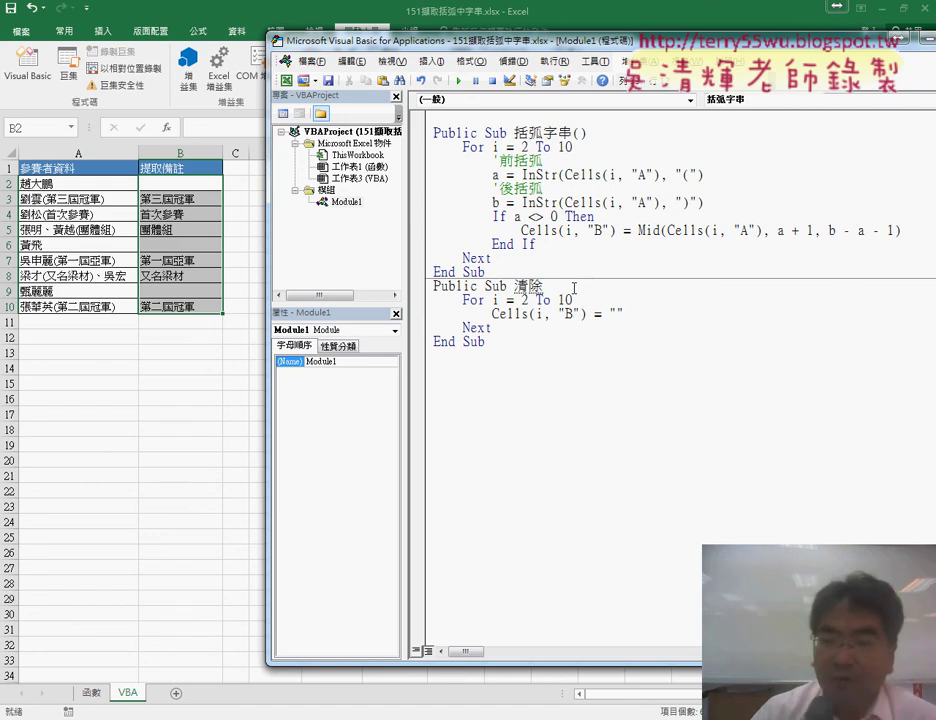
text(())
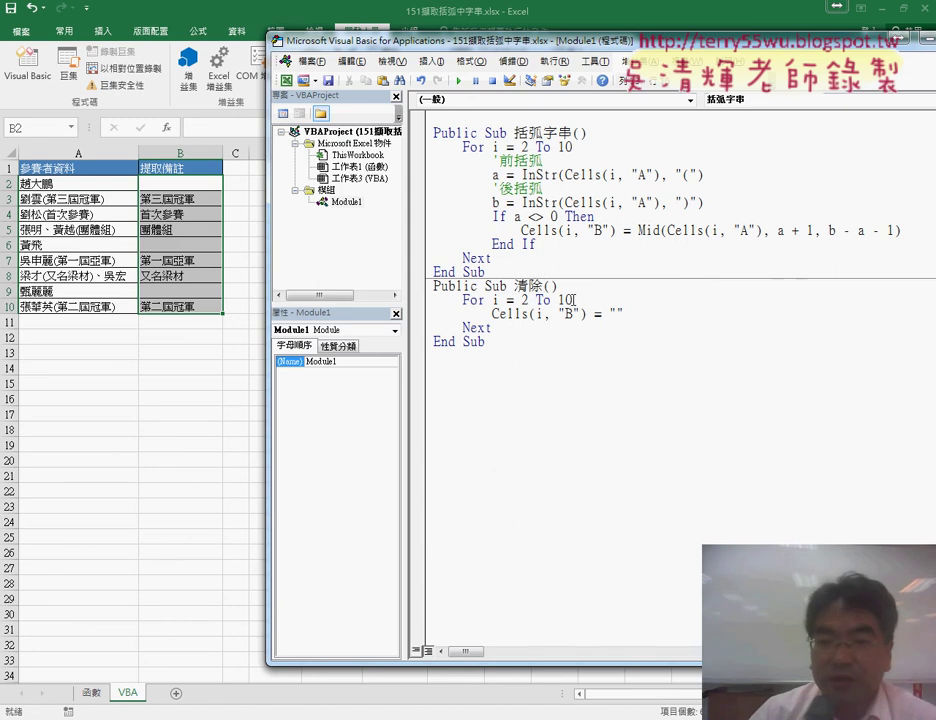
mouse_move(574, 299)
mouse_down()
mouse_move(519, 300)
mouse_move(609, 314)
mouse_up()
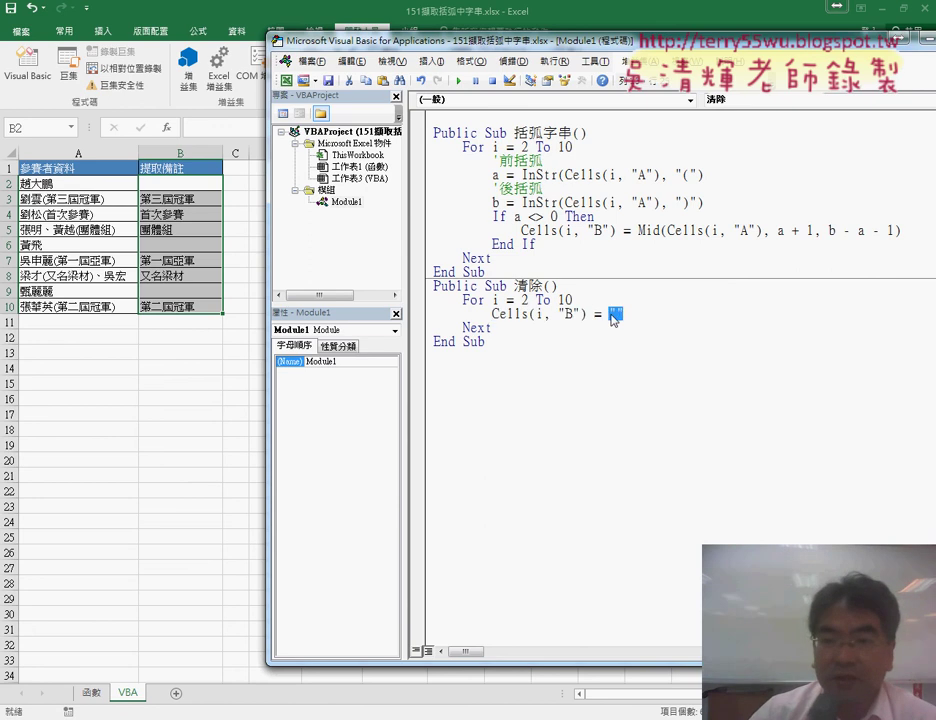
Step: Run the 清除 macro to empty cells B2:B10
click(509, 313)
click(460, 81)
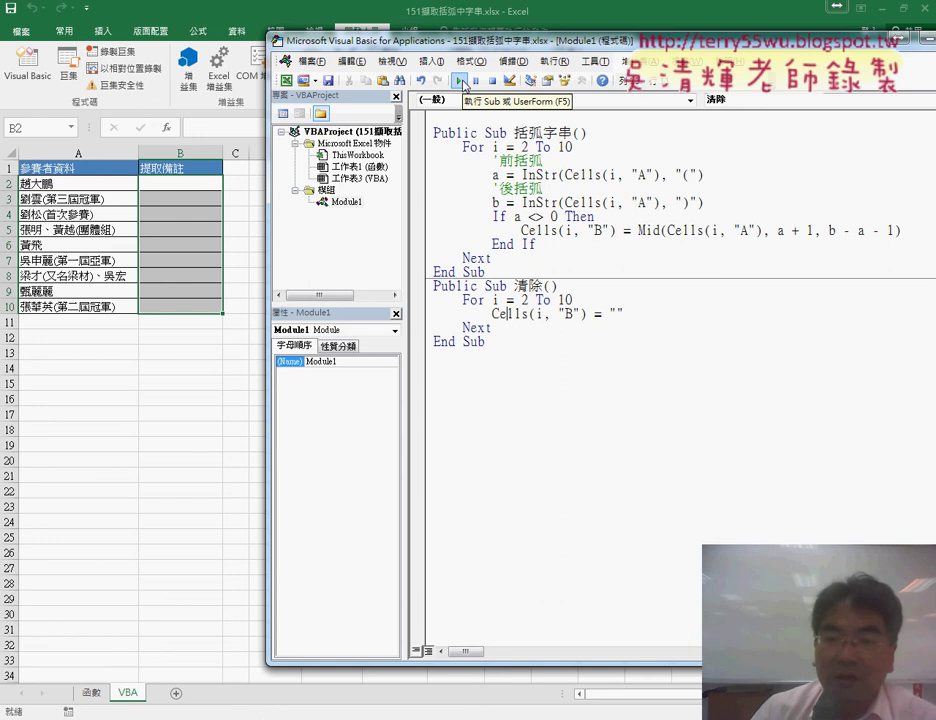
click(549, 184)
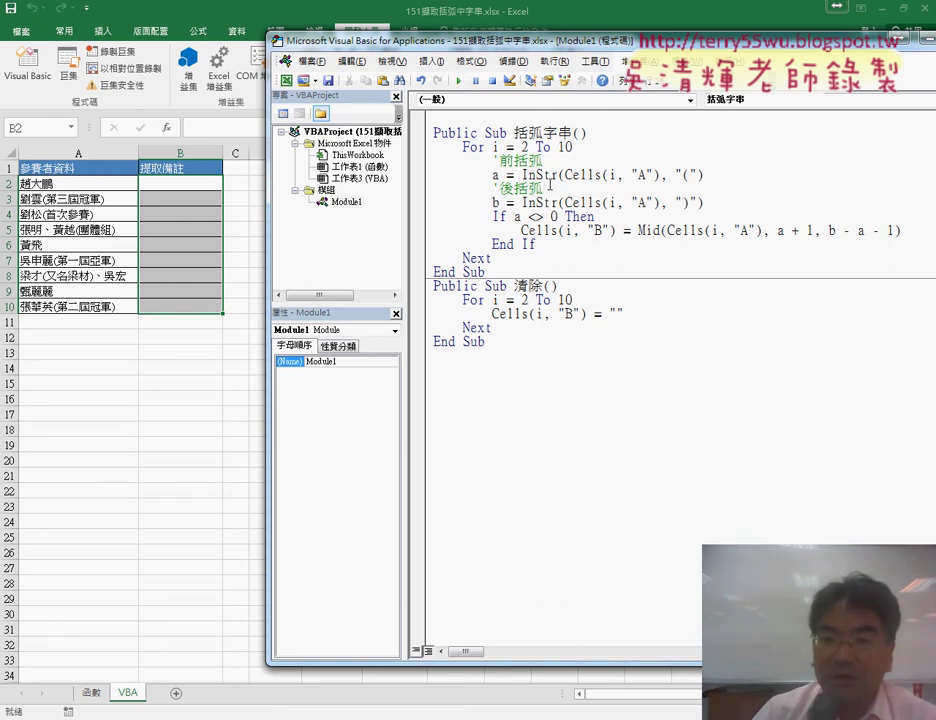
drag(508, 51, 501, 72)
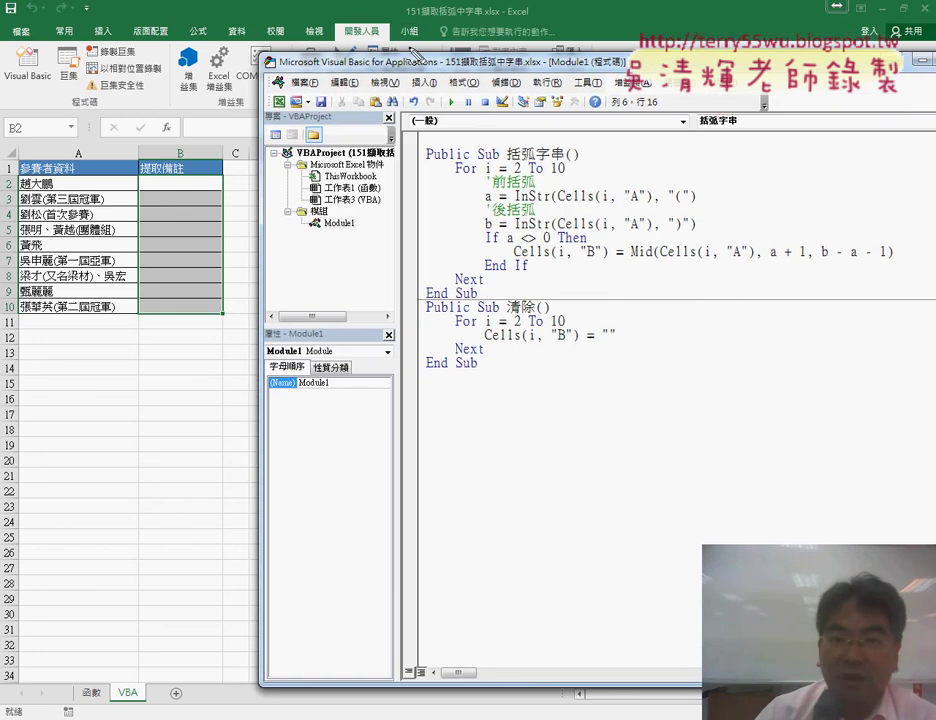
drag(384, 26, 382, 30)
drag(32, 48, 30, 50)
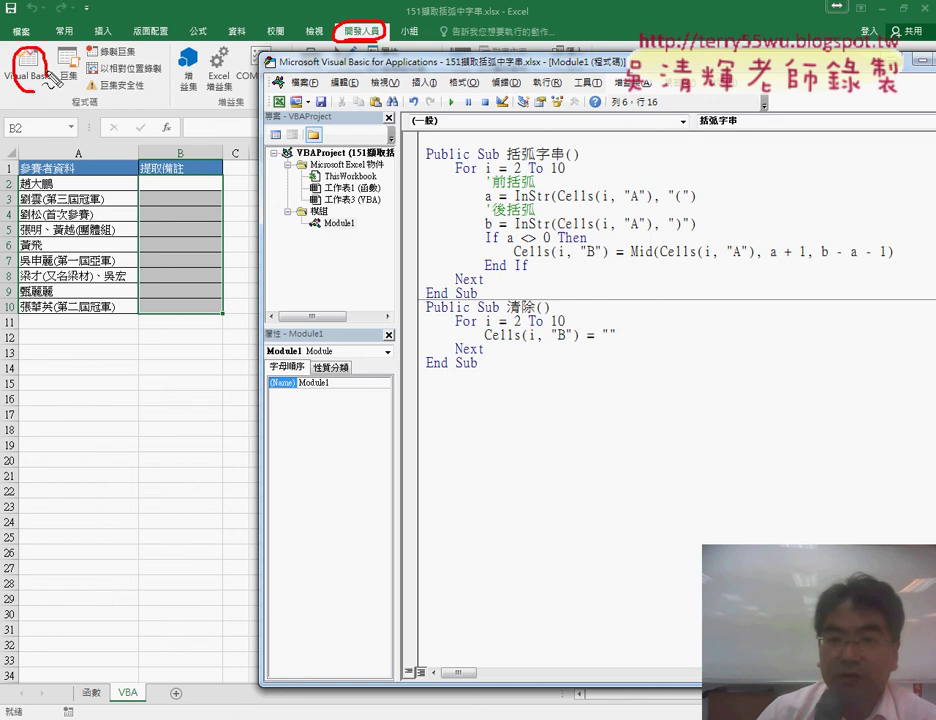
drag(358, 232, 300, 228)
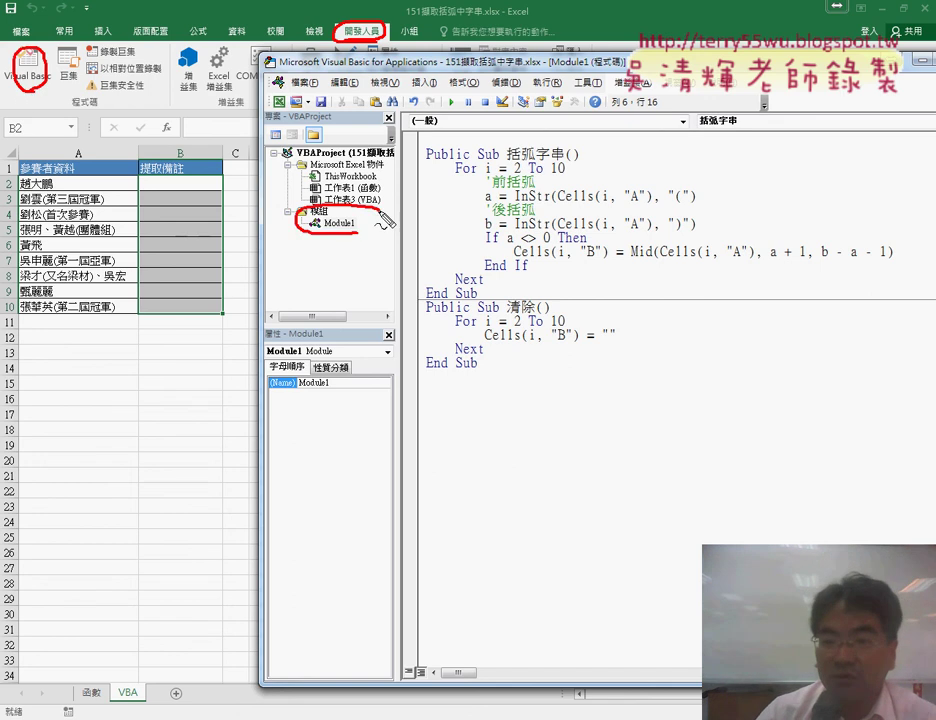